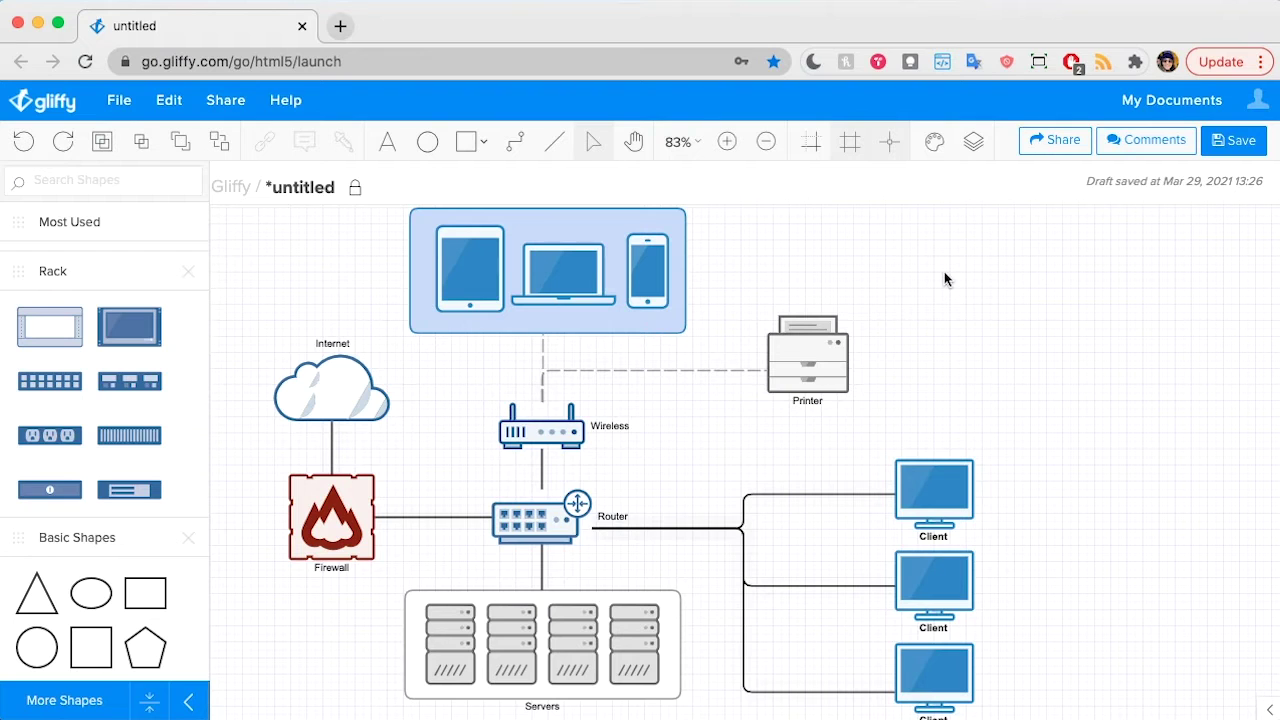
Step: Create a new Network Diagram in a new tab and discard the recovered draft
{"action": "left_click", "coordinate": [116, 100]}
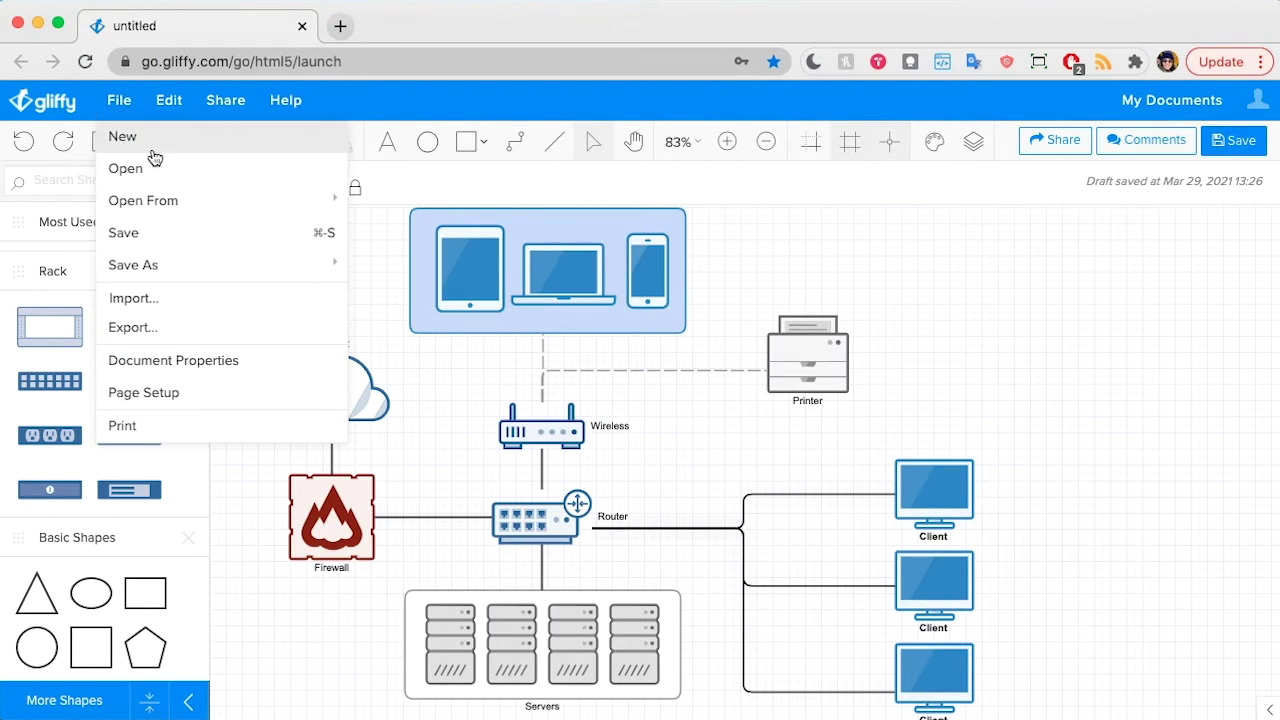
{"action": "left_click", "coordinate": [155, 138]}
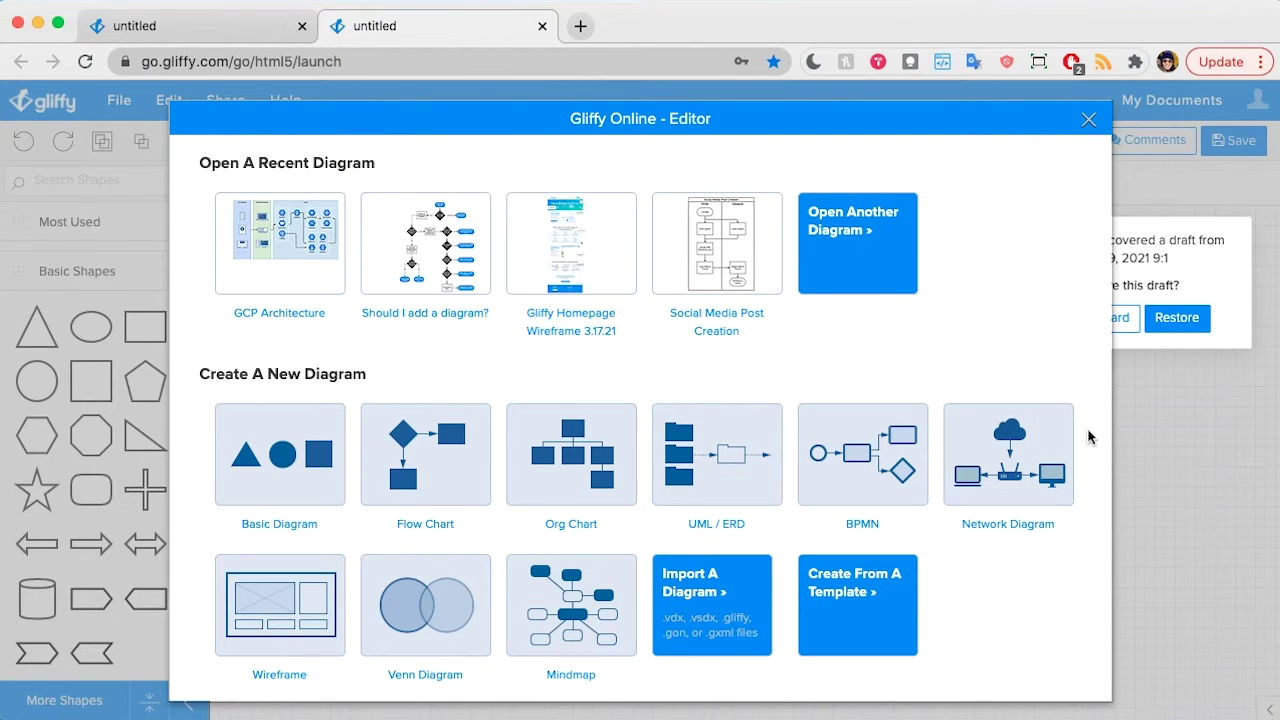
{"action": "left_click", "coordinate": [1026, 468]}
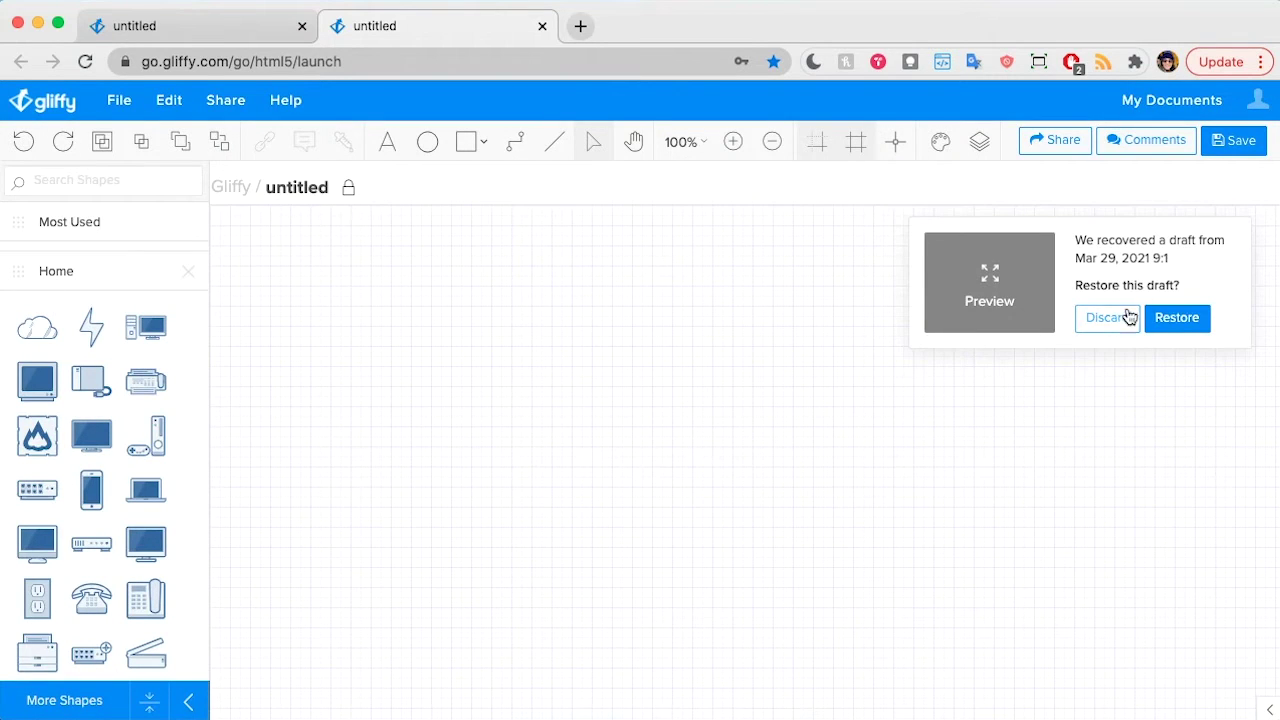
{"action": "left_click", "coordinate": [1127, 317]}
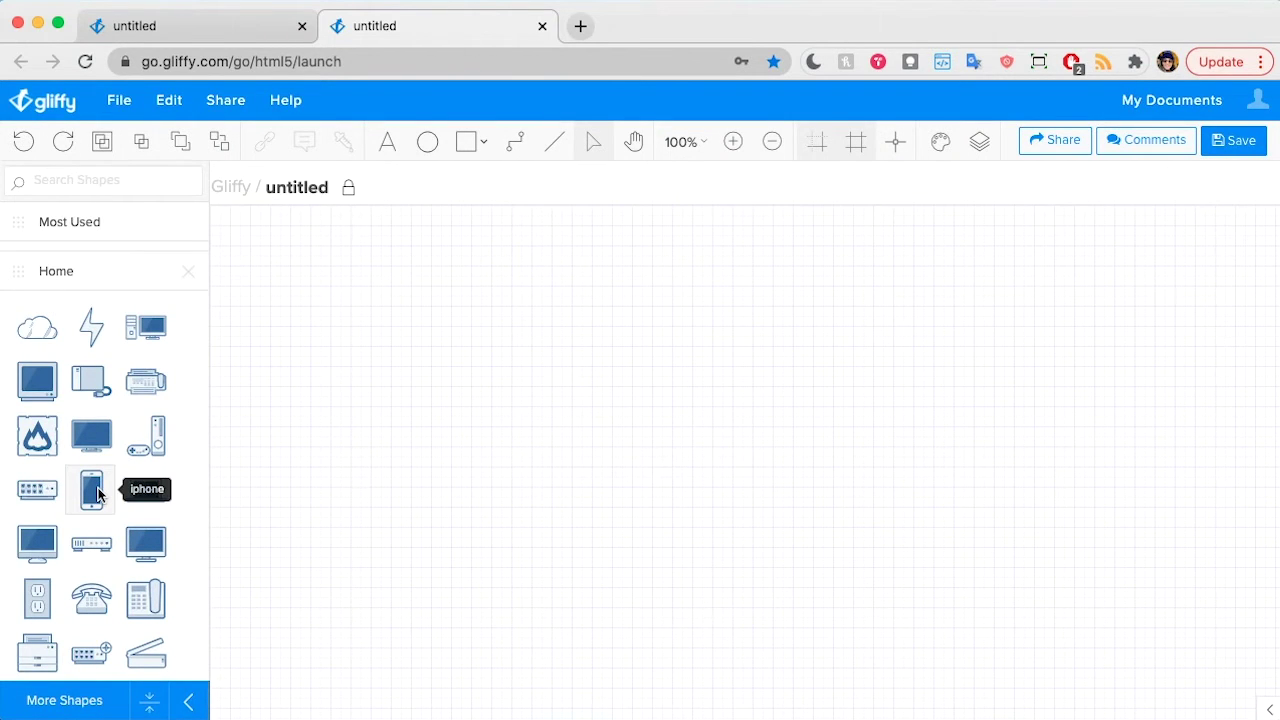
Step: Browse the shapes panel and expand the Business shape set
{"action": "scroll", "coordinate": [122, 341], "scroll_direction": "down", "scroll_amount": 10}
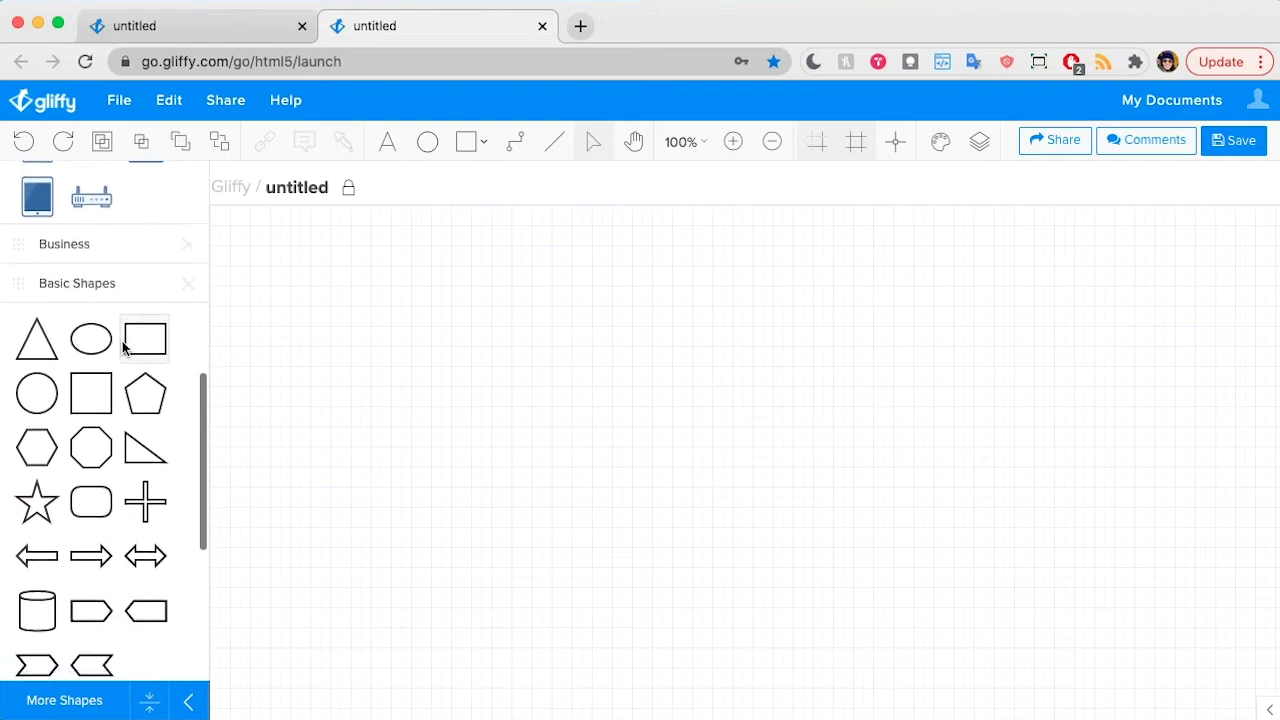
{"action": "scroll", "coordinate": [118, 348], "scroll_direction": "up", "scroll_amount": 2}
{"action": "left_click", "coordinate": [110, 346]}
{"action": "scroll", "coordinate": [110, 345], "scroll_direction": "down", "scroll_amount": 3}
{"action": "scroll", "coordinate": [141, 325], "scroll_direction": "up", "scroll_amount": 3}
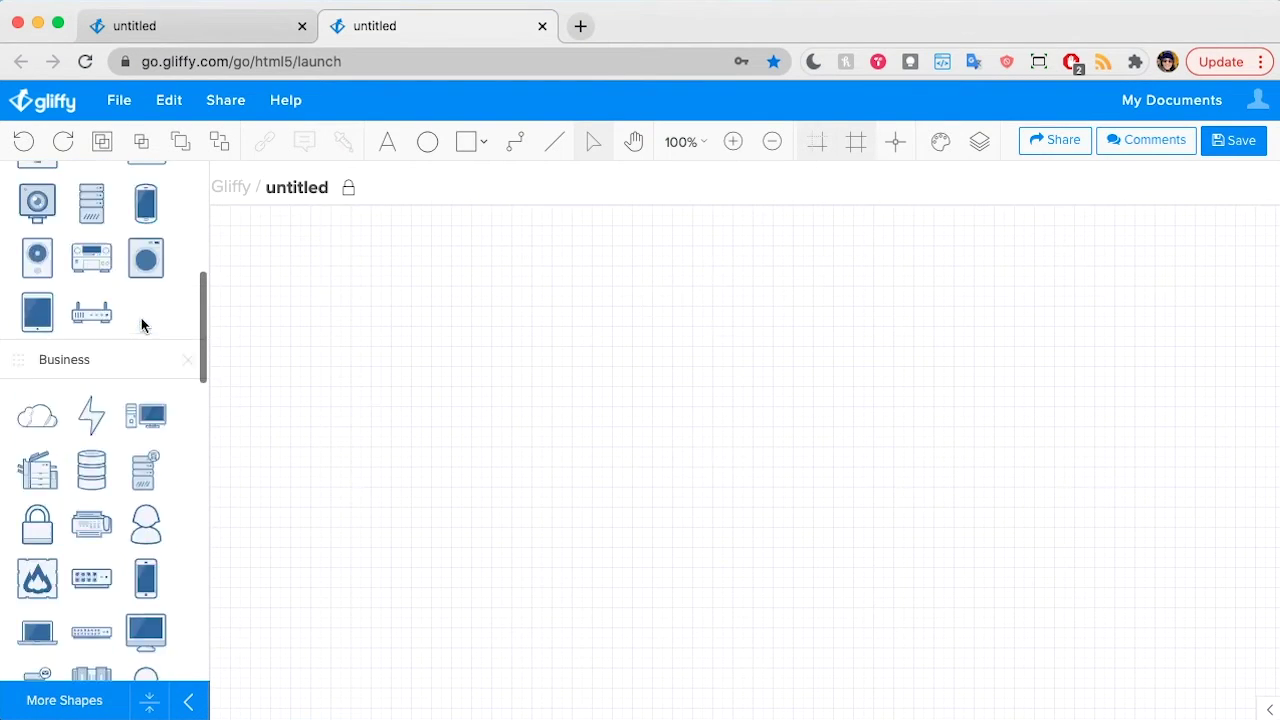
{"action": "scroll", "coordinate": [141, 325], "scroll_direction": "up", "scroll_amount": 10}
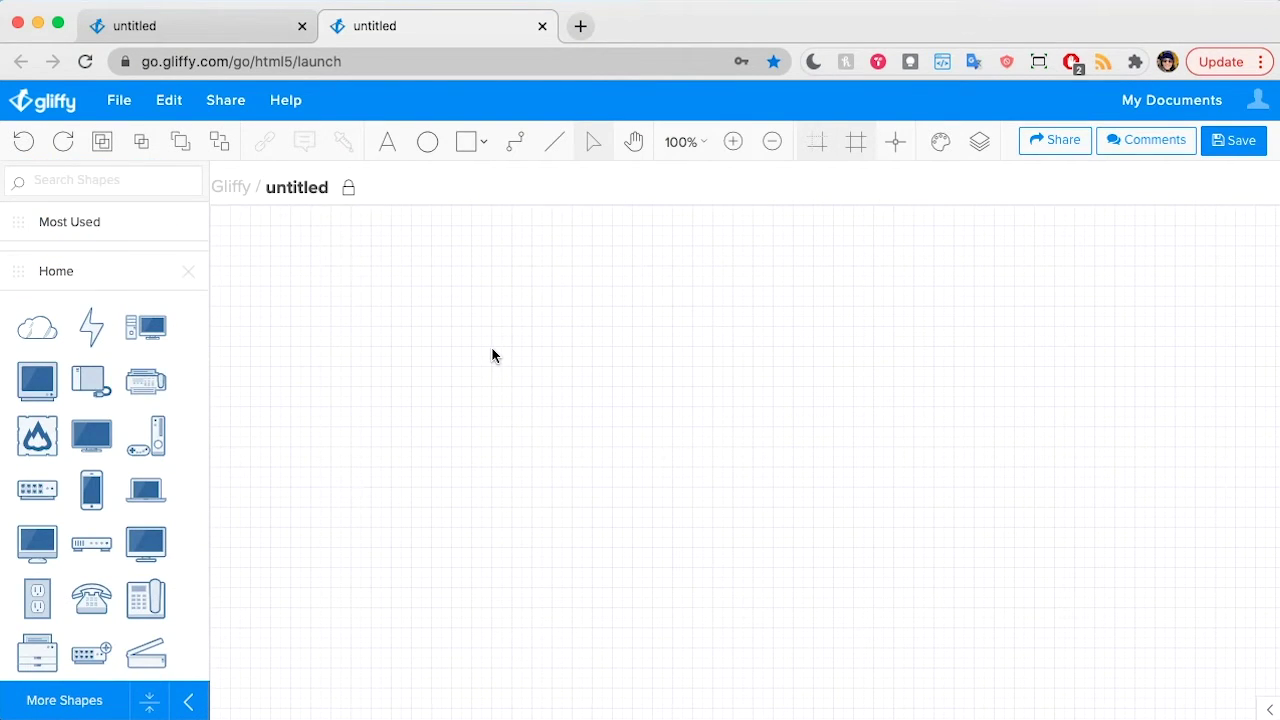
Step: Open More Shapes and expand the Network library to preview its Home, Business and Rack sets
{"action": "left_click", "coordinate": [60, 704]}
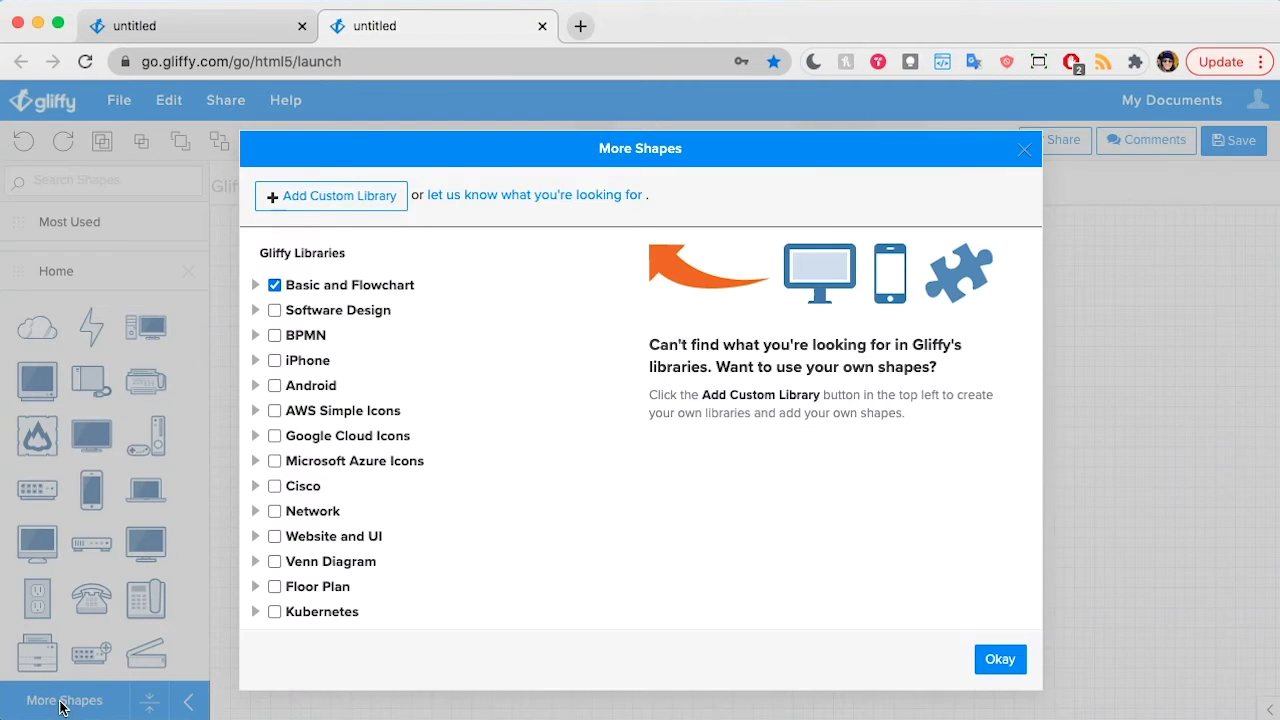
{"action": "scroll", "coordinate": [343, 420], "scroll_direction": "down", "scroll_amount": 3}
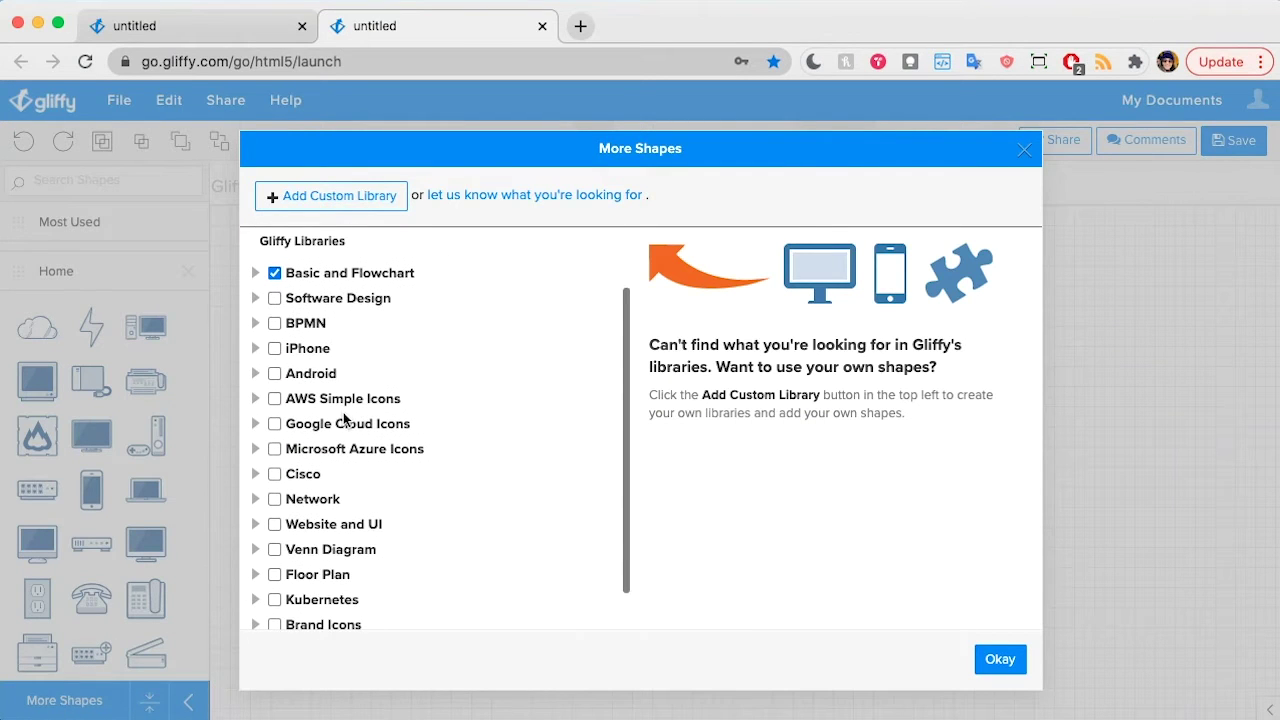
{"action": "left_click", "coordinate": [258, 500]}
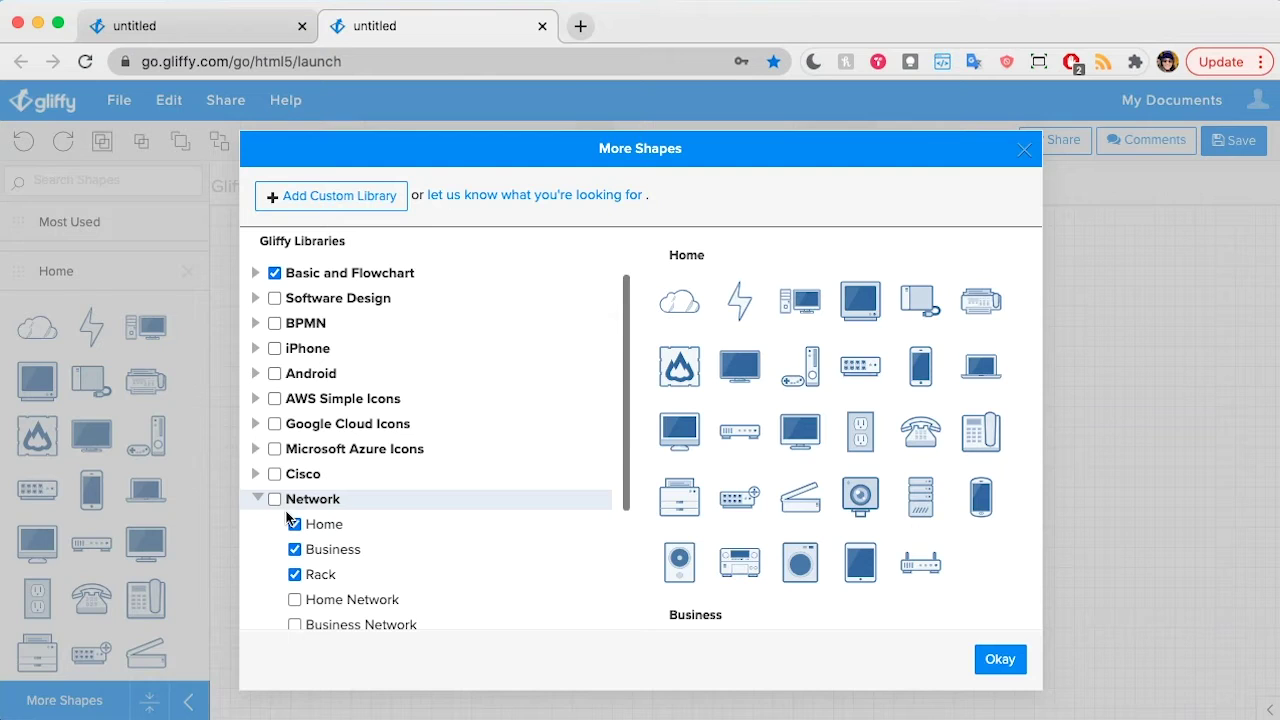
{"action": "scroll", "coordinate": [357, 552], "scroll_direction": "down", "scroll_amount": 5}
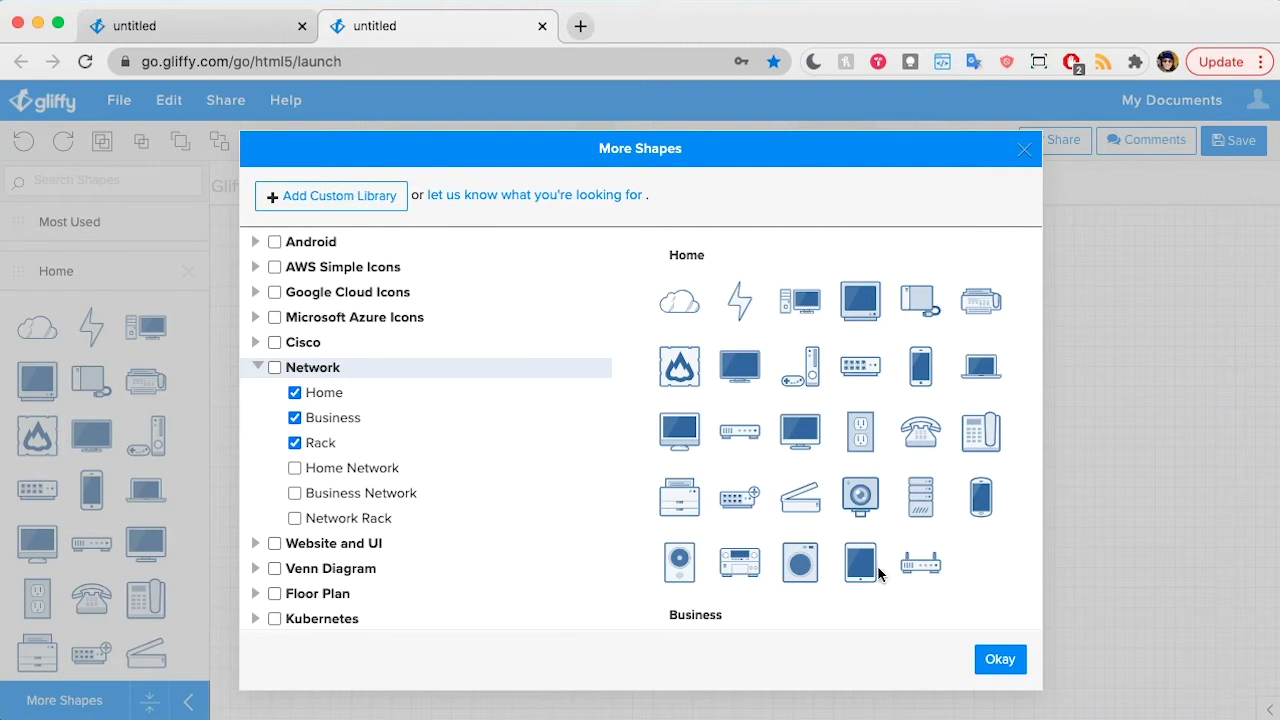
{"action": "scroll", "coordinate": [838, 470], "scroll_direction": "down", "scroll_amount": 15}
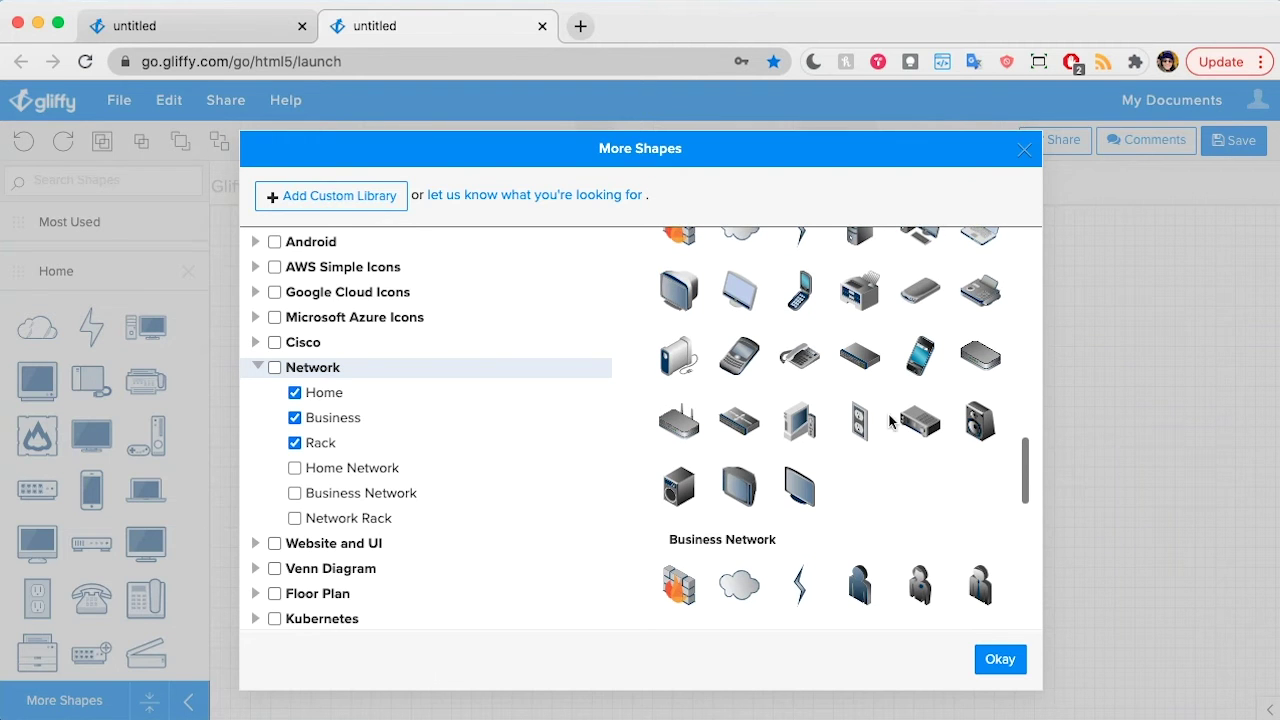
Step: Confirm the library choices and place a network switch on the canvas
{"action": "left_click", "coordinate": [1000, 662]}
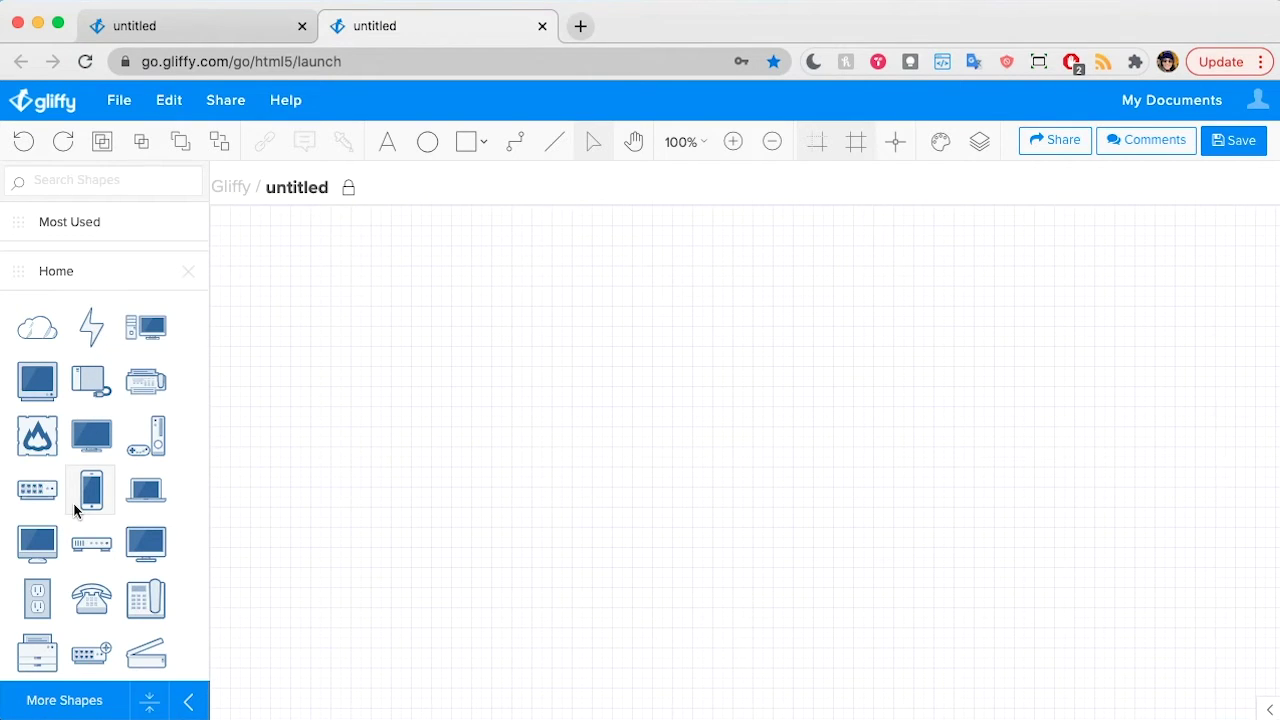
{"action": "scroll", "coordinate": [74, 508], "scroll_direction": "down", "scroll_amount": 3}
{"action": "scroll", "coordinate": [74, 508], "scroll_direction": "down", "scroll_amount": 5}
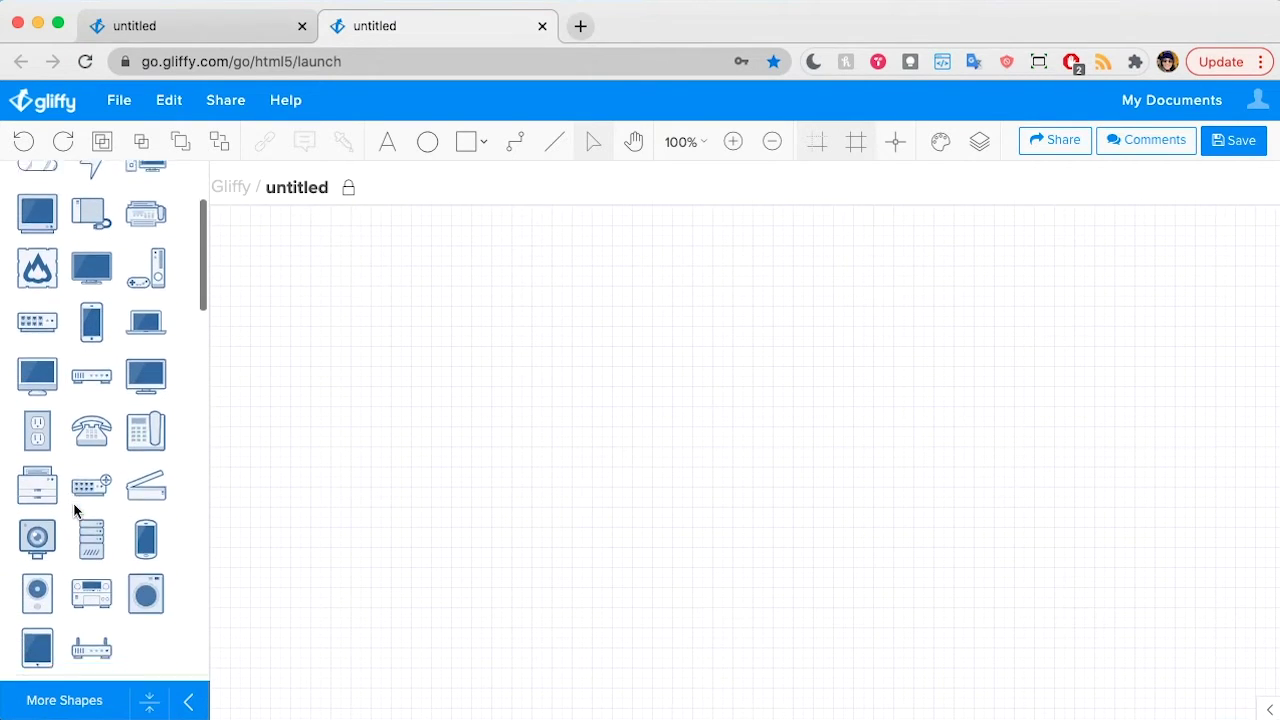
{"action": "left_click_drag", "start_coordinate": [88, 437], "coordinate": [421, 430]}
{"action": "left_click", "coordinate": [503, 595]}
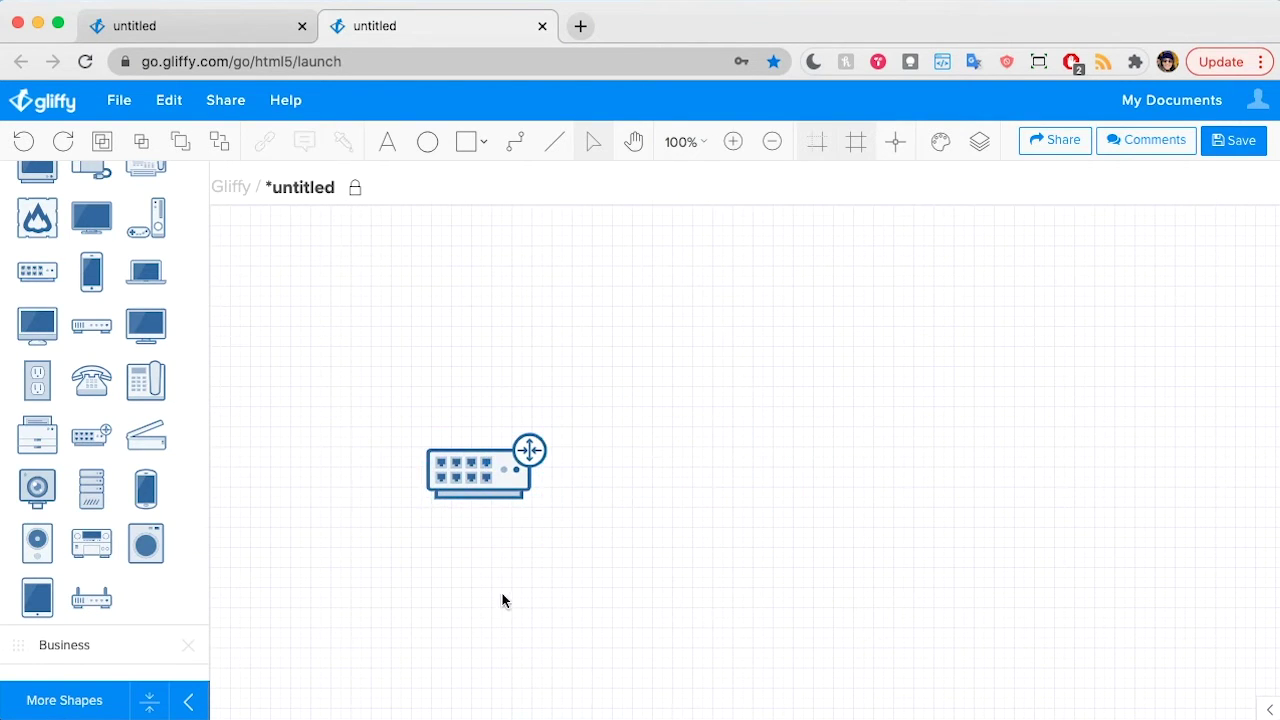
{"action": "scroll", "coordinate": [140, 515], "scroll_direction": "down", "scroll_amount": 1}
{"action": "scroll", "coordinate": [320, 534], "scroll_direction": "down", "scroll_amount": 2}
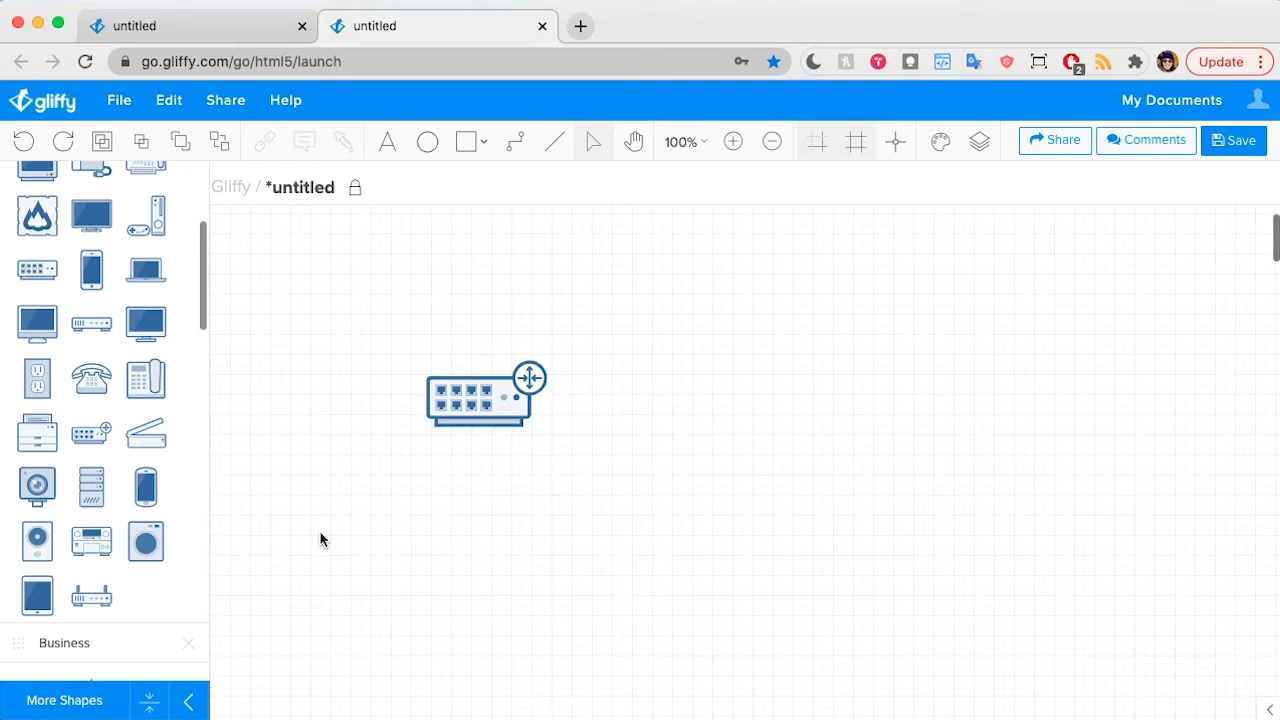
Step: Add four servers in a row beneath the switch
{"action": "left_click_drag", "start_coordinate": [80, 497], "coordinate": [296, 450]}
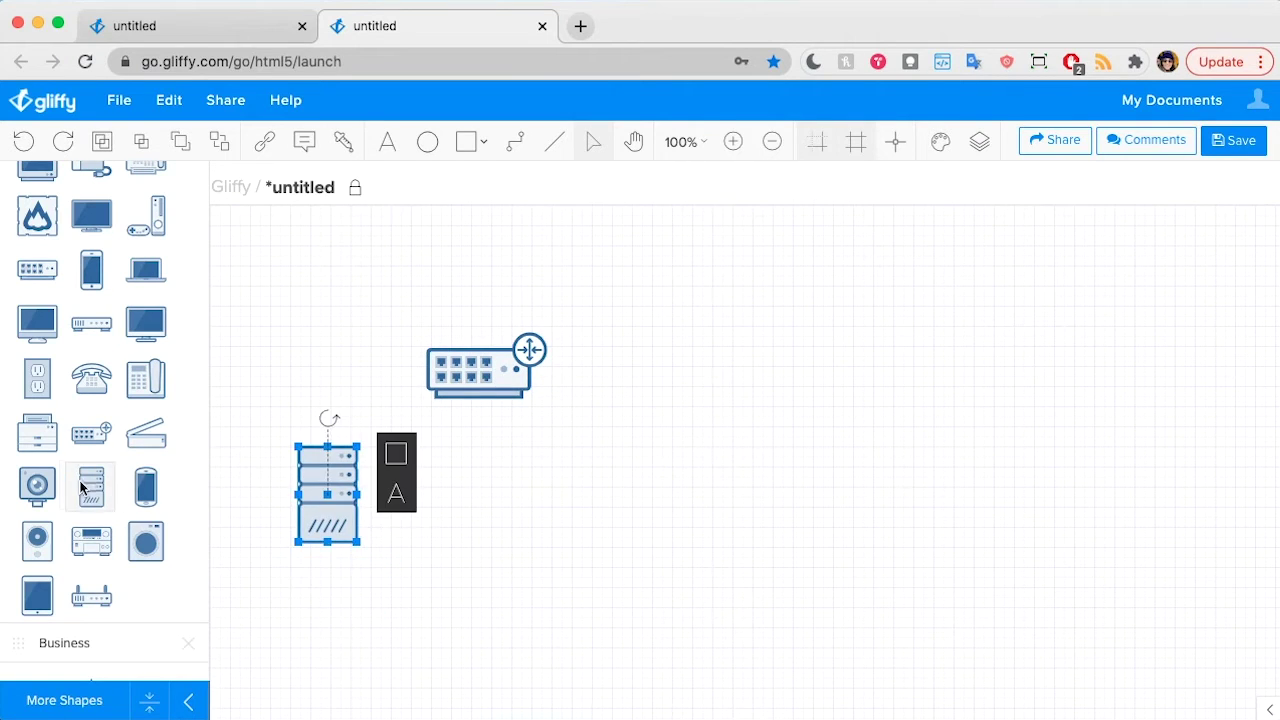
{"action": "left_click_drag", "start_coordinate": [88, 487], "coordinate": [377, 448]}
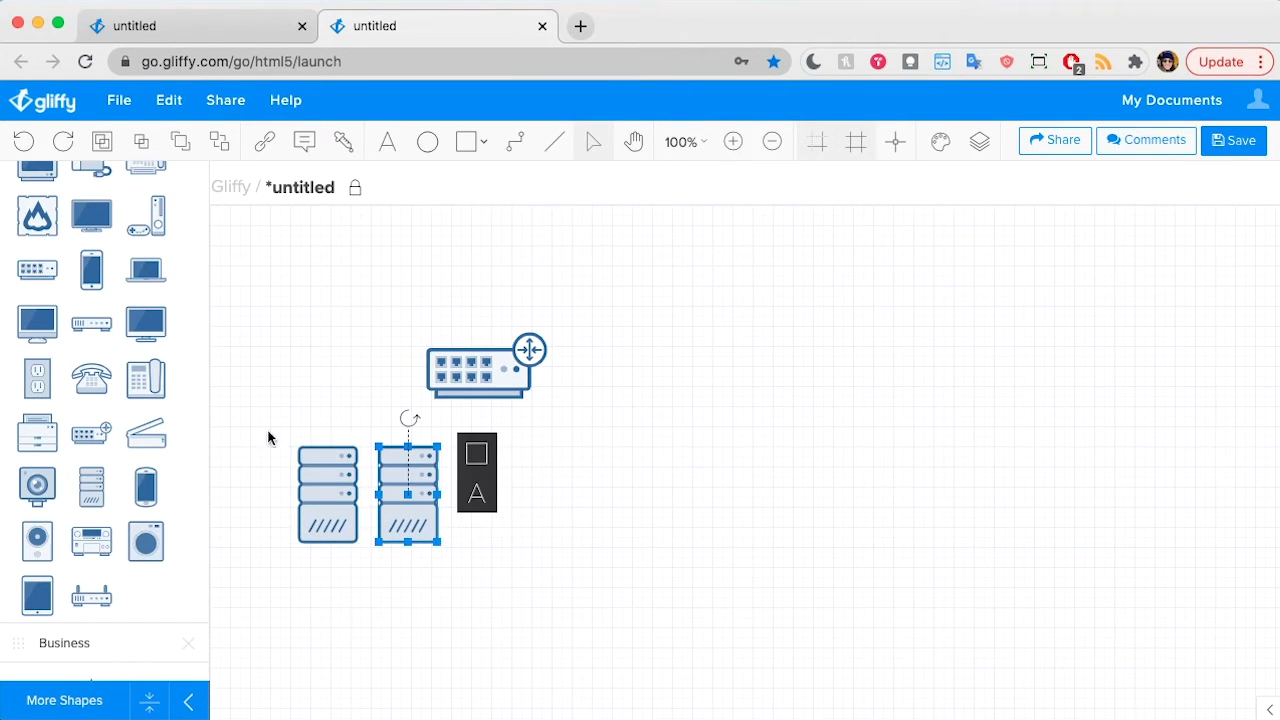
{"action": "left_click", "coordinate": [90, 487]}
{"action": "left_click_drag", "start_coordinate": [90, 487], "coordinate": [460, 449]}
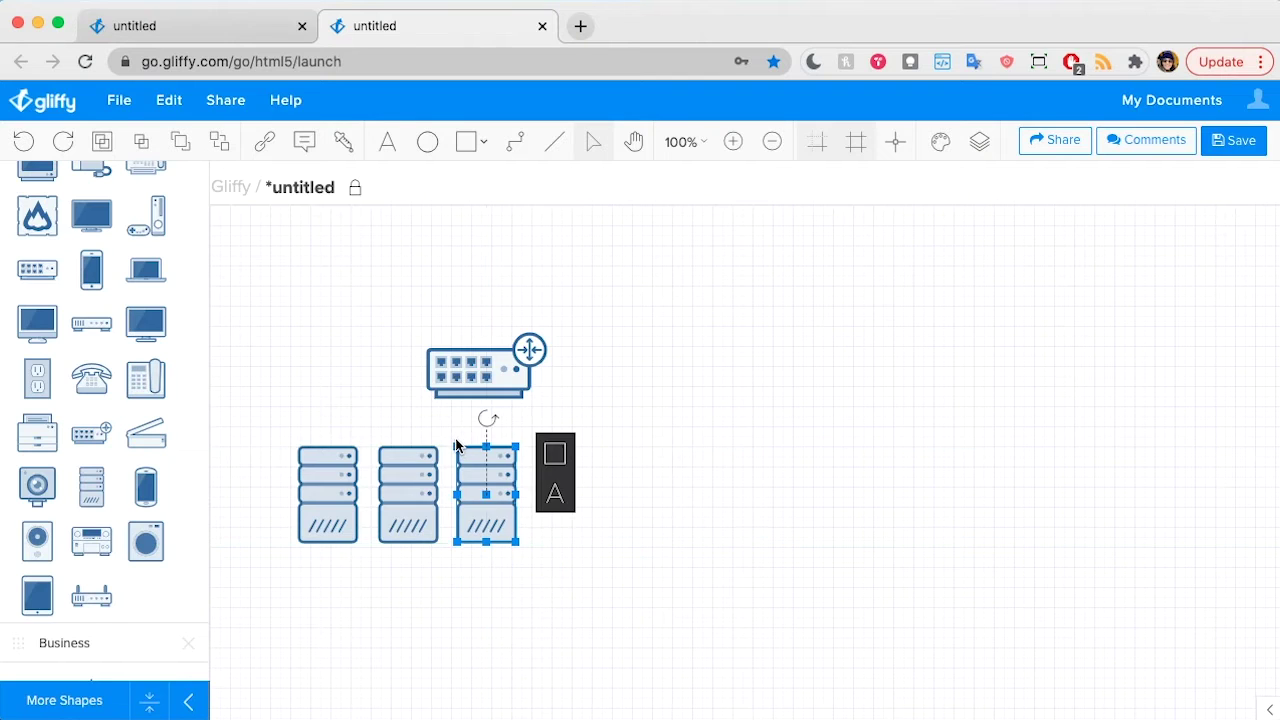
{"action": "left_click_drag", "start_coordinate": [91, 487], "coordinate": [527, 449]}
{"action": "left_click", "coordinate": [783, 490]}
Step: Place a wireless router above the switch and a monitor to its right
{"action": "scroll", "coordinate": [585, 427], "scroll_direction": "up", "scroll_amount": 2}
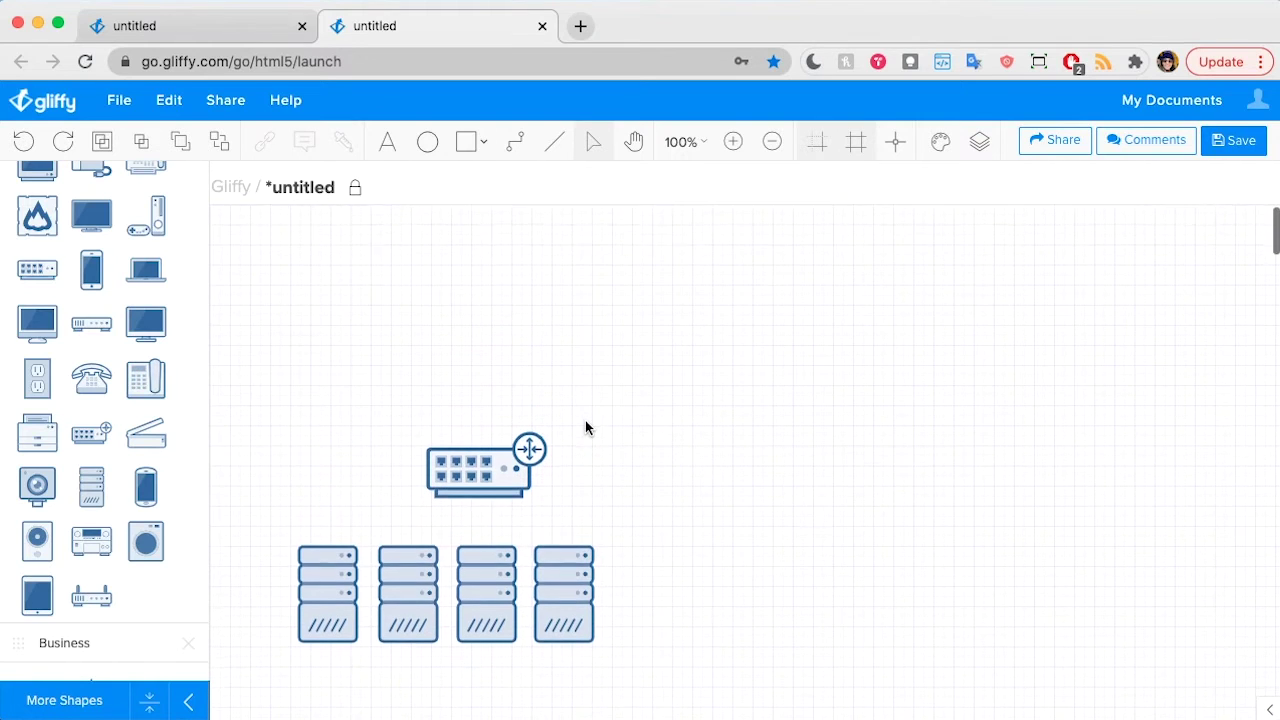
{"action": "left_click_drag", "start_coordinate": [90, 592], "coordinate": [428, 336]}
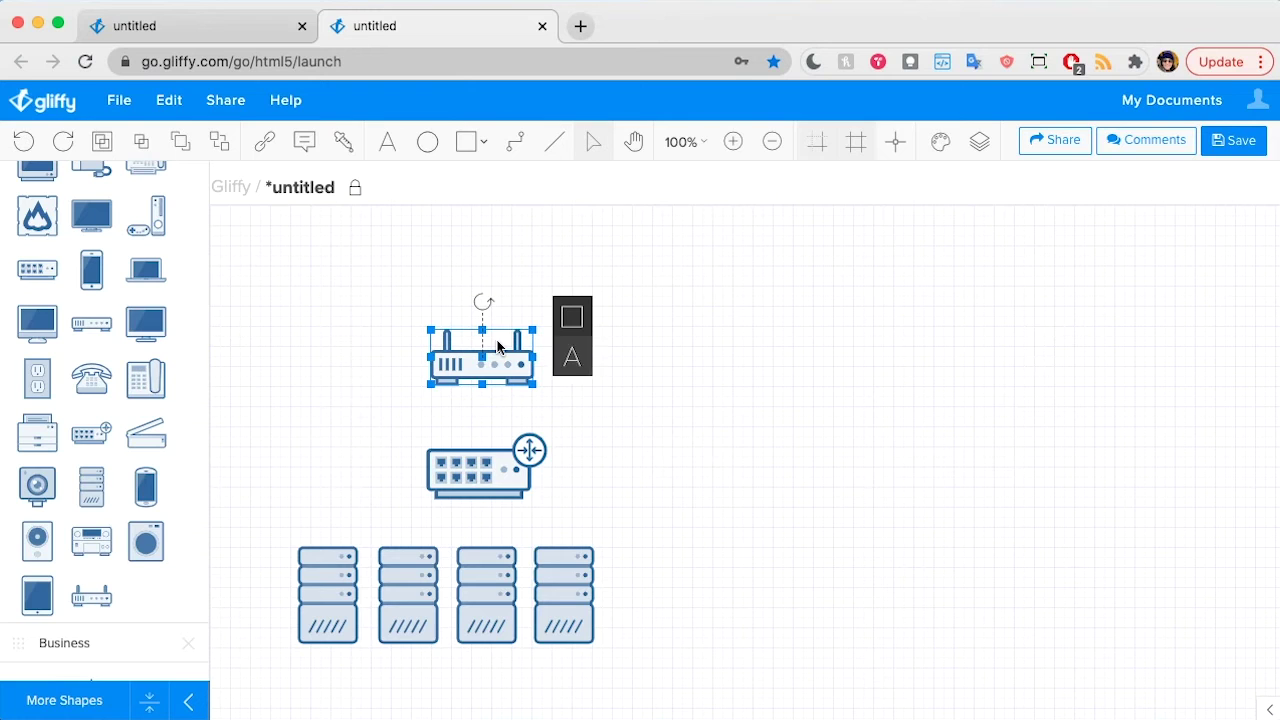
{"action": "scroll", "coordinate": [54, 585], "scroll_direction": "up", "scroll_amount": 2}
{"action": "scroll", "coordinate": [54, 585], "scroll_direction": "up", "scroll_amount": 1}
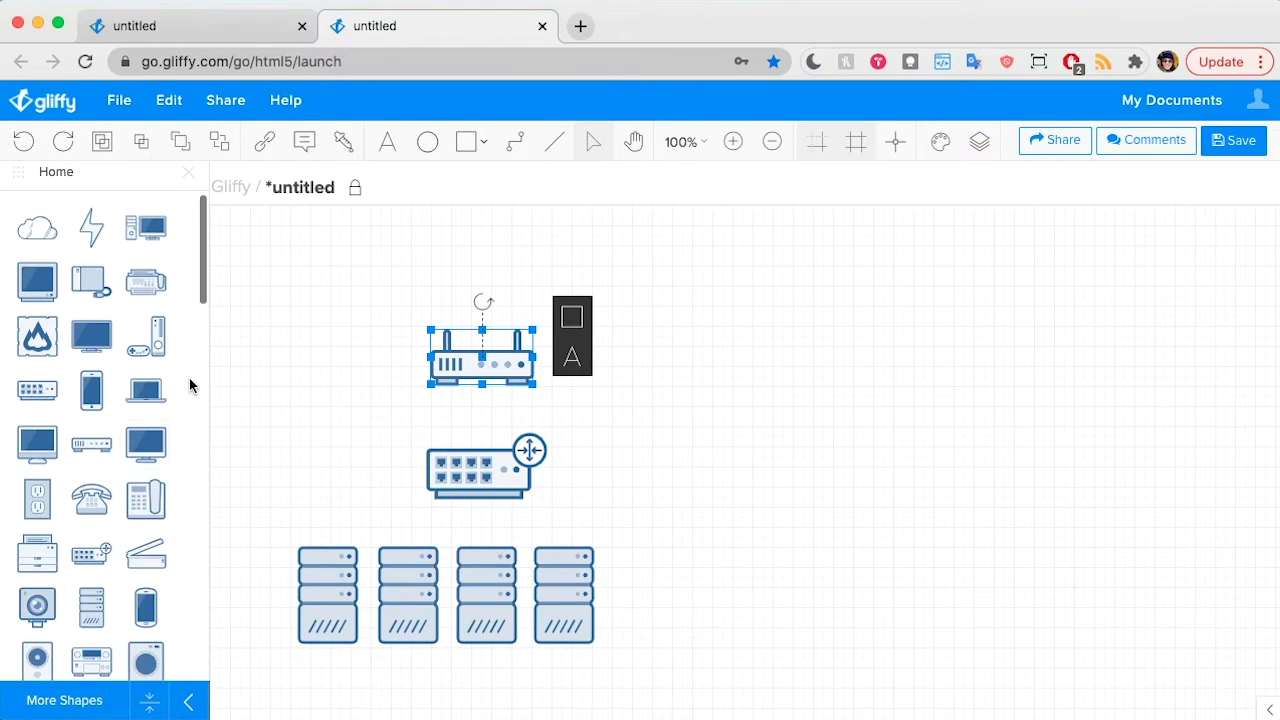
{"action": "left_click_drag", "start_coordinate": [143, 443], "coordinate": [730, 331]}
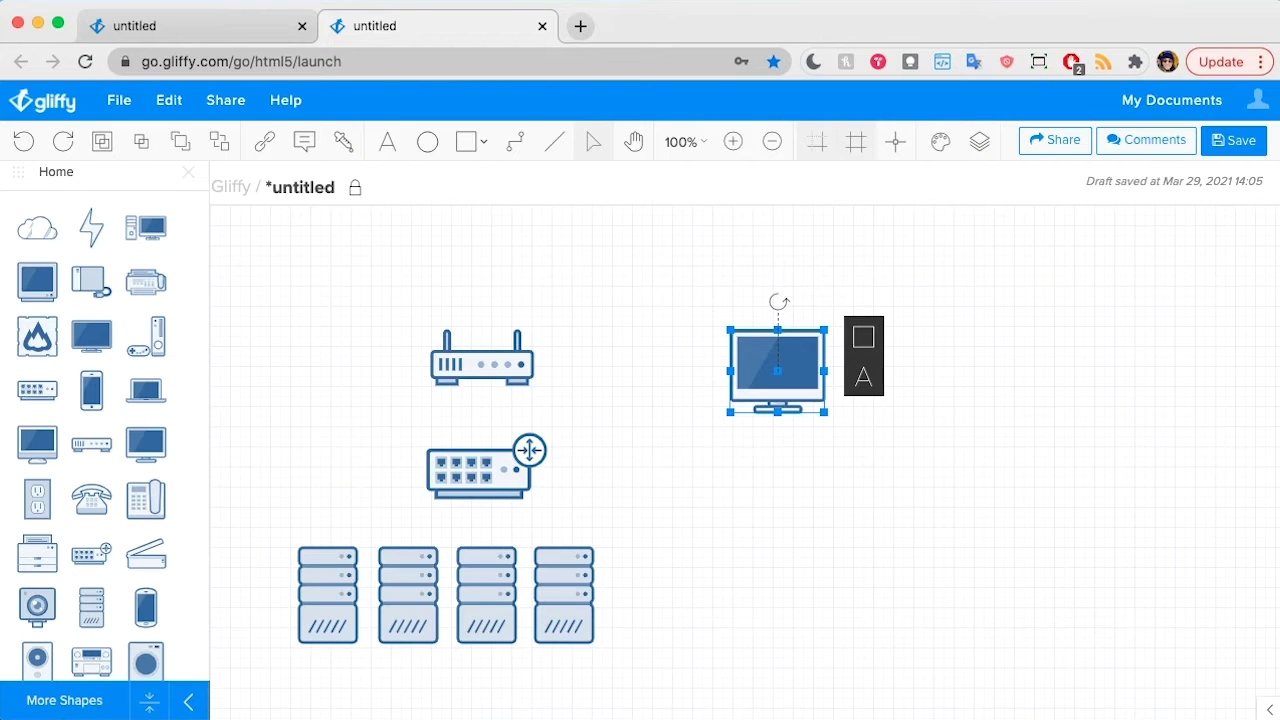
Step: Label the monitor 'Client', the wireless router 'Wireless' and the switch 'Router'
{"action": "left_click", "coordinate": [917, 431]}
{"action": "left_click", "coordinate": [778, 372]}
{"action": "type", "text": "Client"}
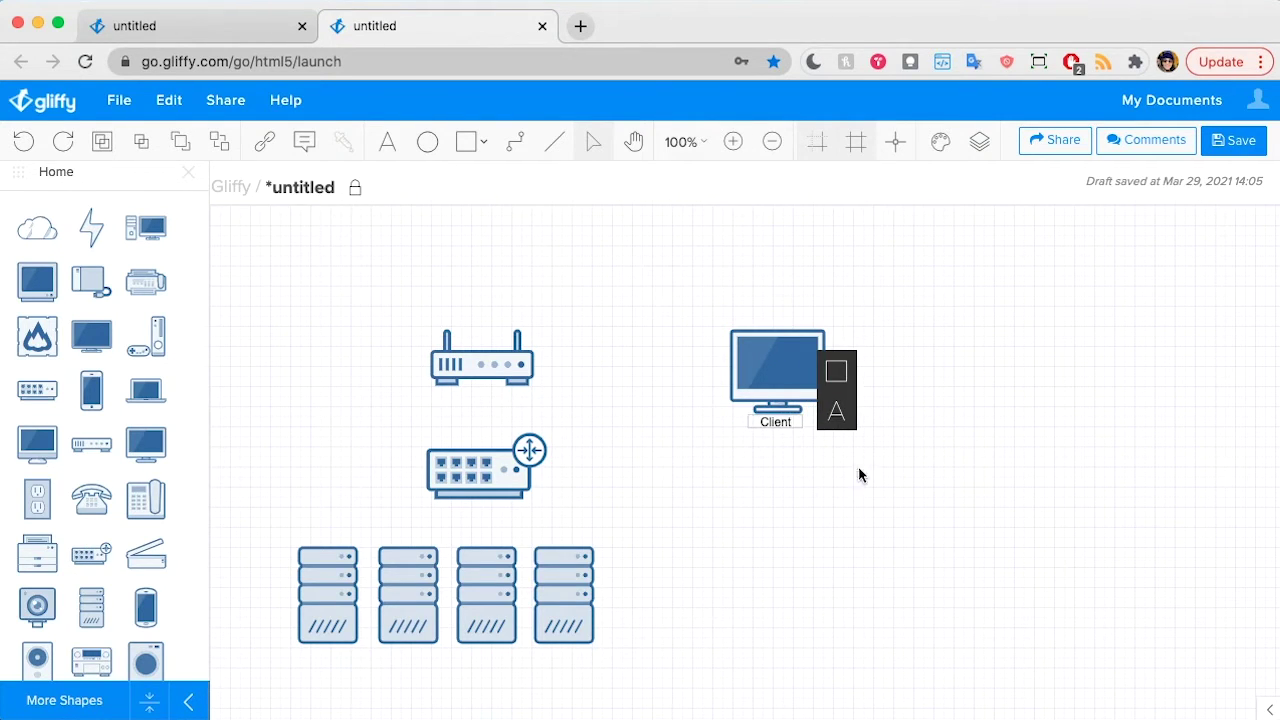
{"action": "left_click", "coordinate": [963, 422]}
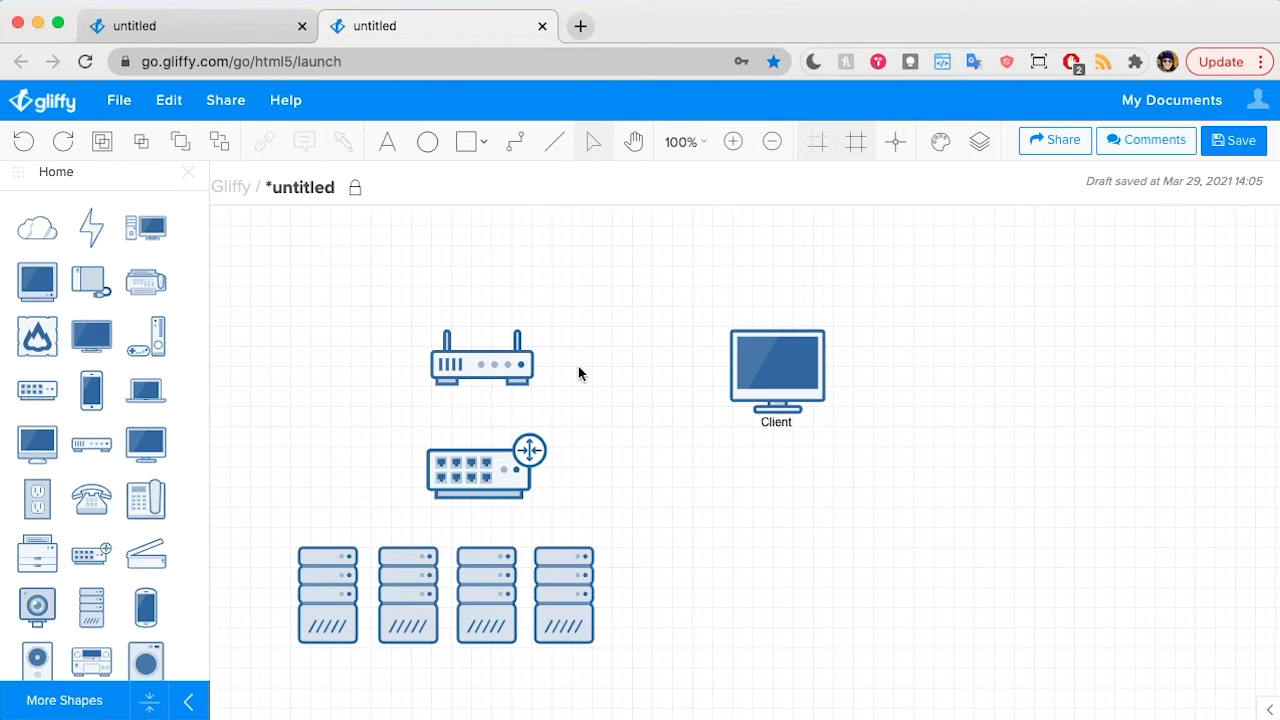
{"action": "left_click", "coordinate": [474, 370]}
{"action": "type", "text": "Wireless"}
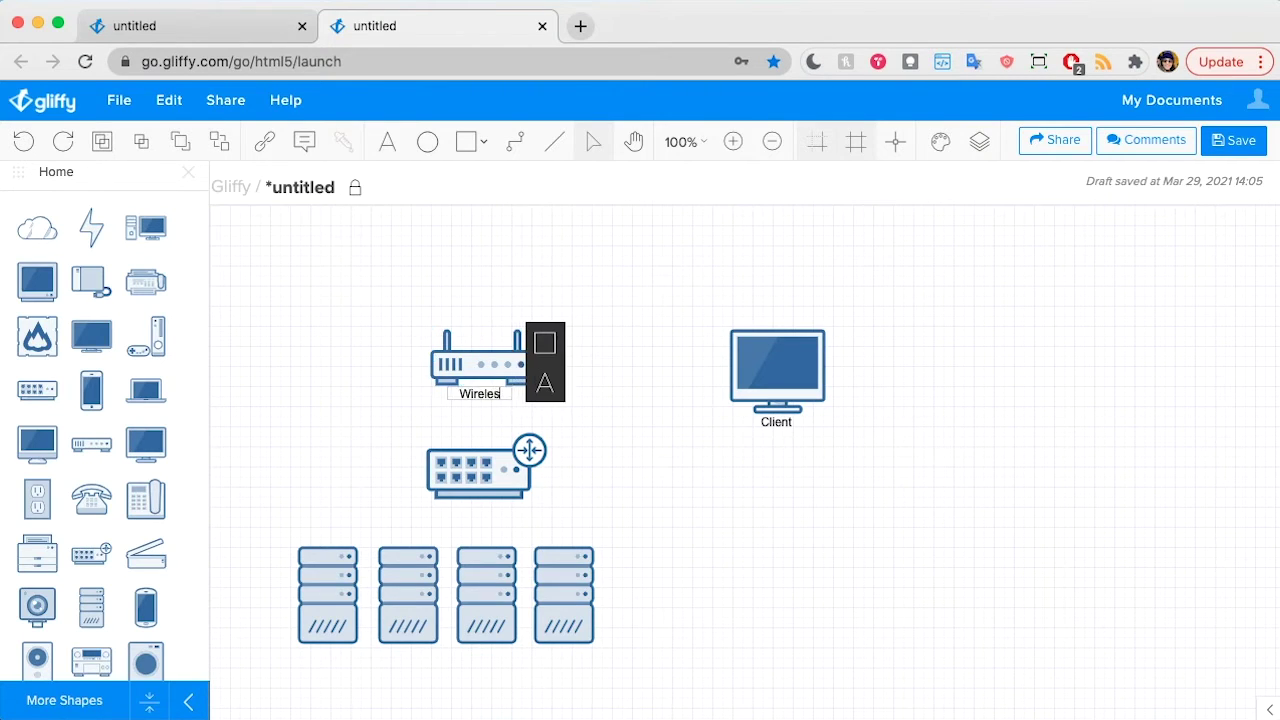
{"action": "left_click", "coordinate": [480, 465]}
{"action": "type", "text": "Router"}
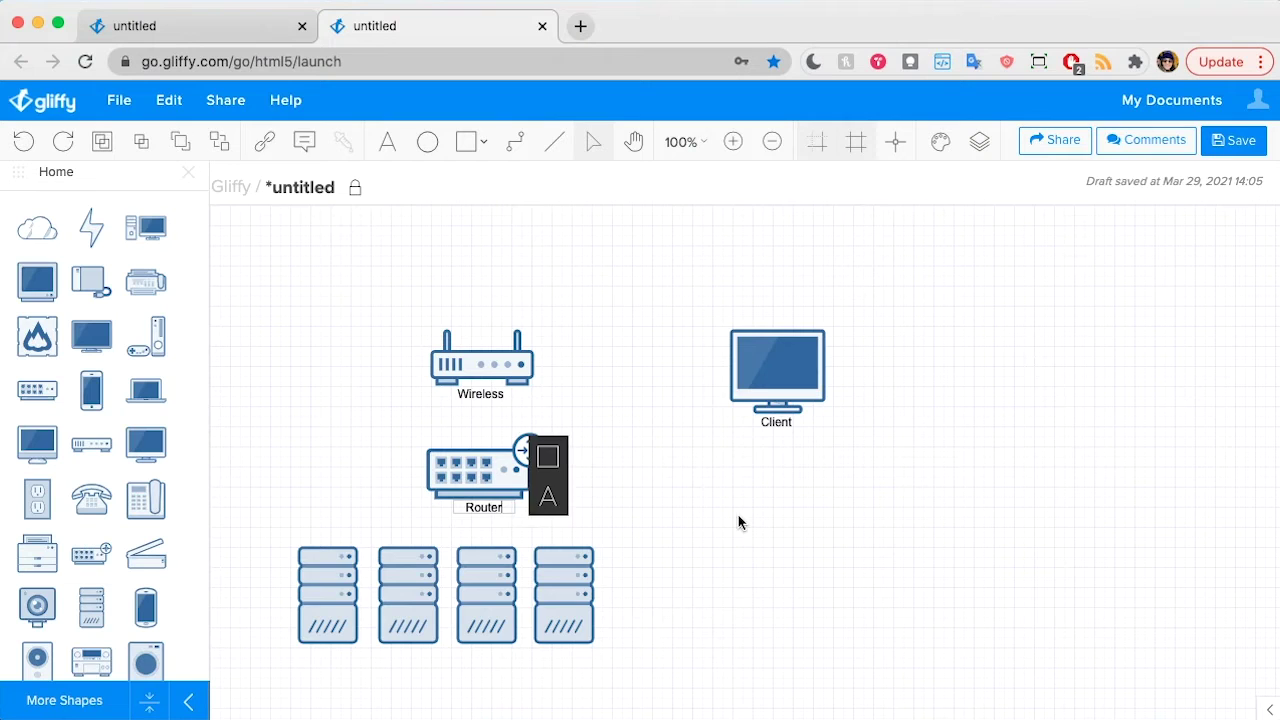
{"action": "left_click", "coordinate": [740, 523]}
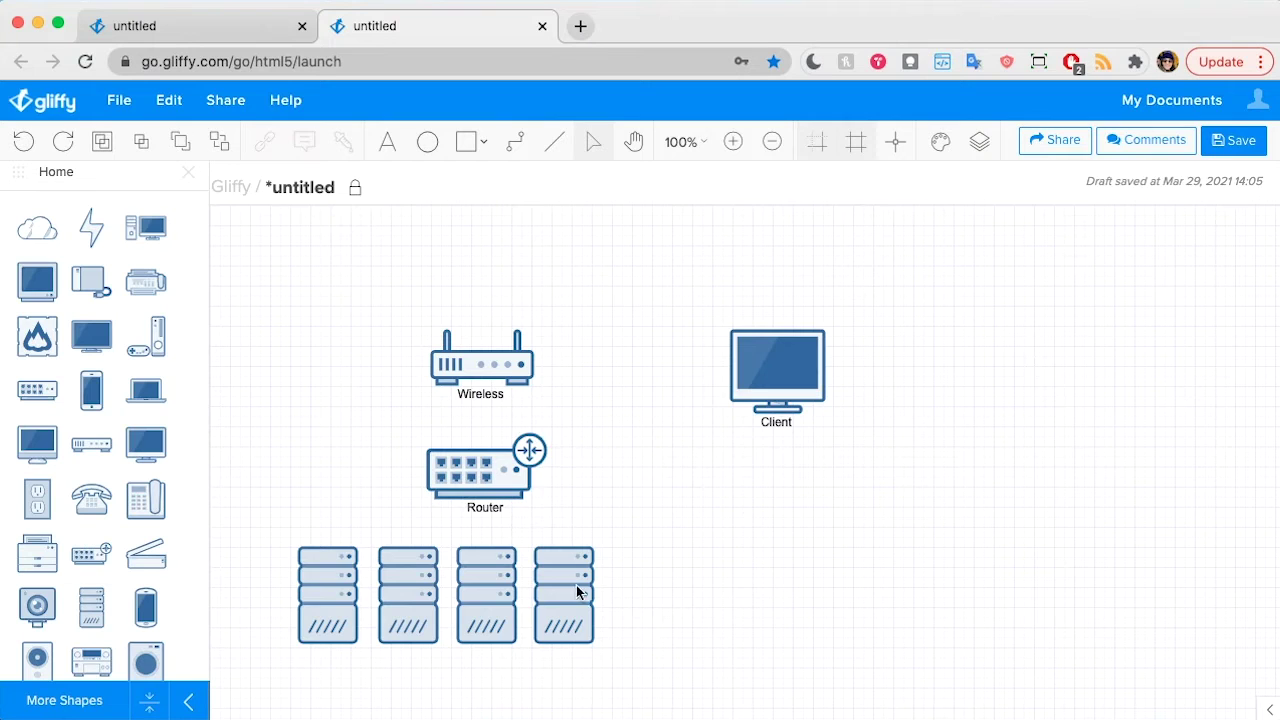
Step: Copy the Client monitor twice into a column of three below it
{"action": "left_click", "coordinate": [820, 378]}
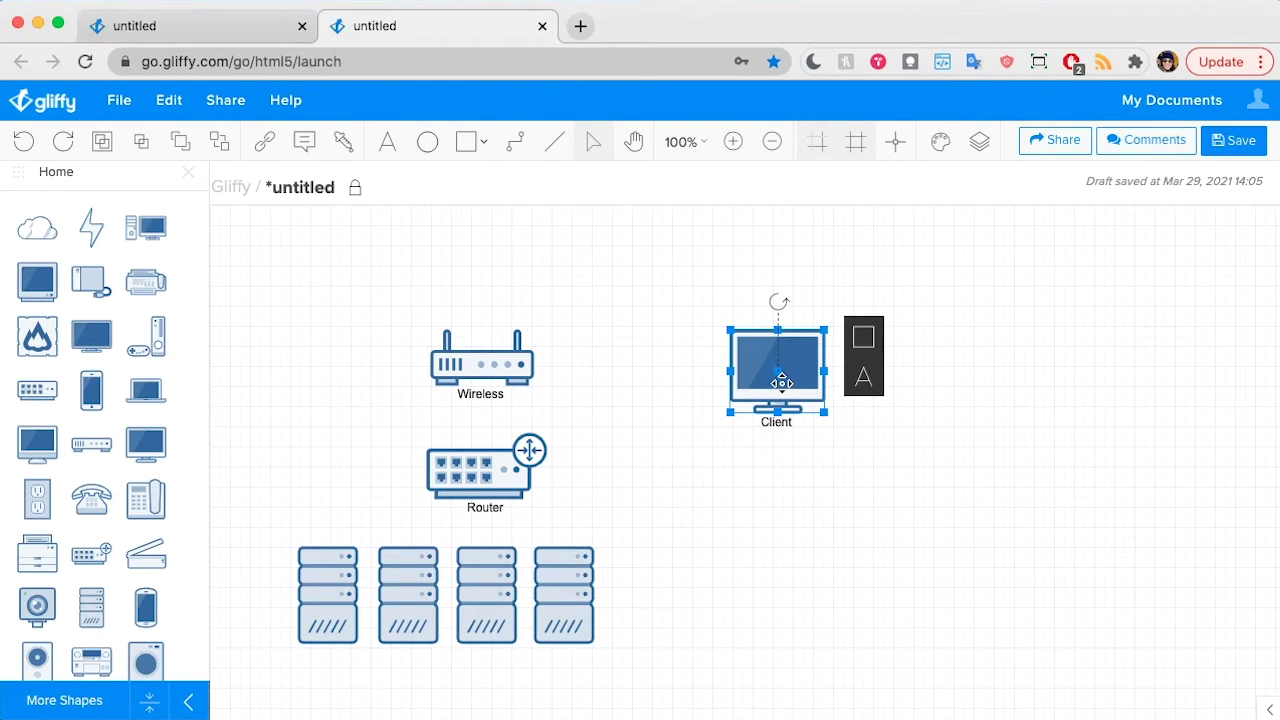
{"action": "left_click_drag", "start_coordinate": [780, 383], "coordinate": [809, 597]}
{"action": "left_click", "coordinate": [1032, 622]}
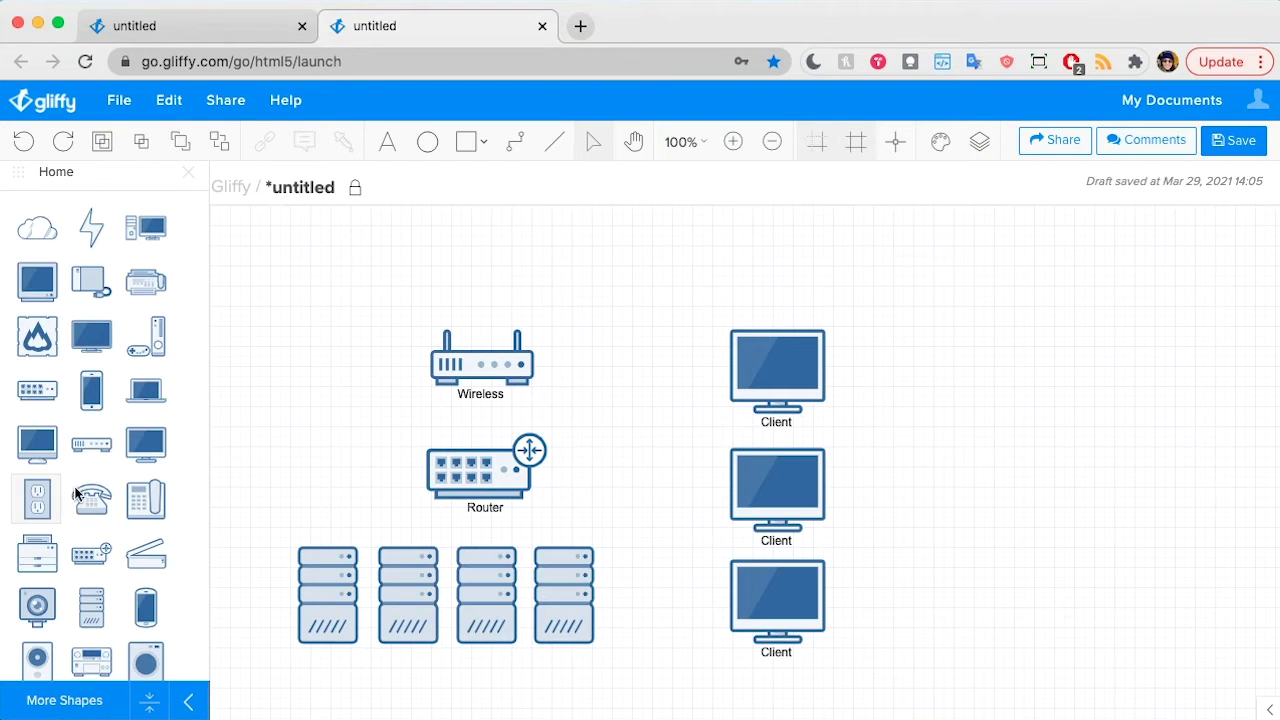
Step: Add a laptop, phone, tablet and printer in a row across the top
{"action": "left_click_drag", "start_coordinate": [145, 388], "coordinate": [316, 231]}
{"action": "left_click_drag", "start_coordinate": [91, 389], "coordinate": [449, 209]}
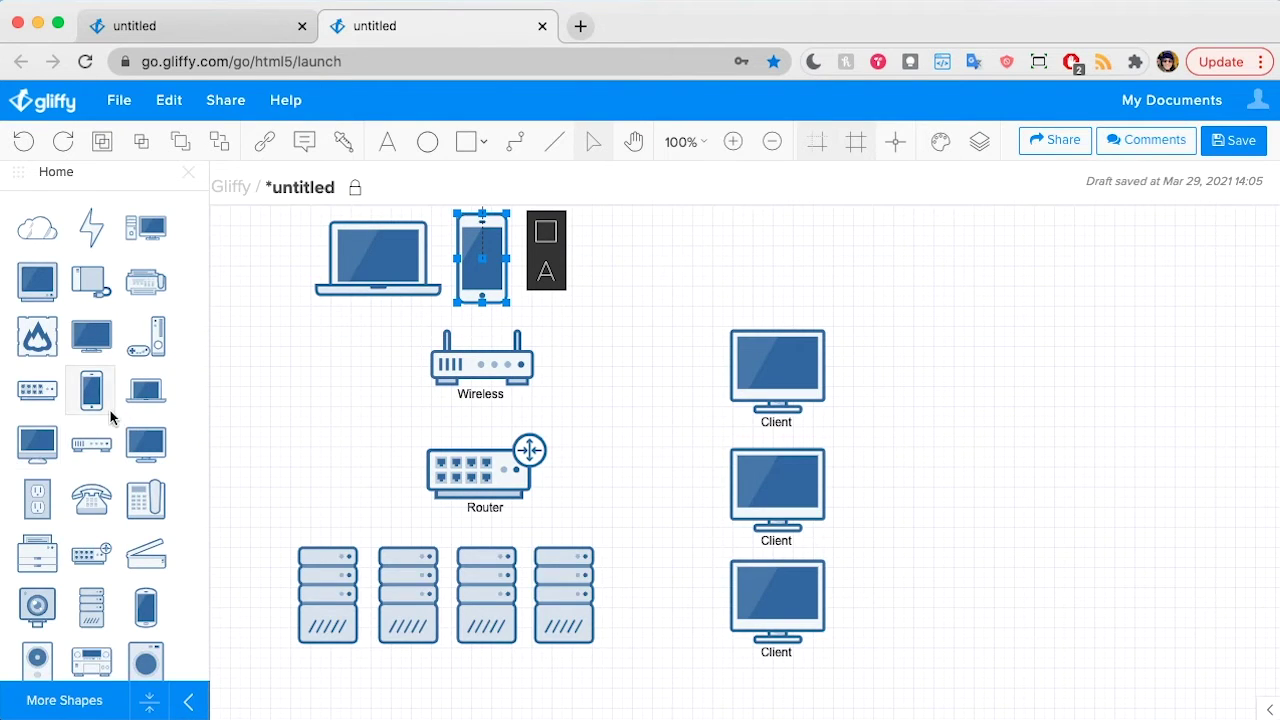
{"action": "scroll", "coordinate": [113, 540], "scroll_direction": "down", "scroll_amount": 3}
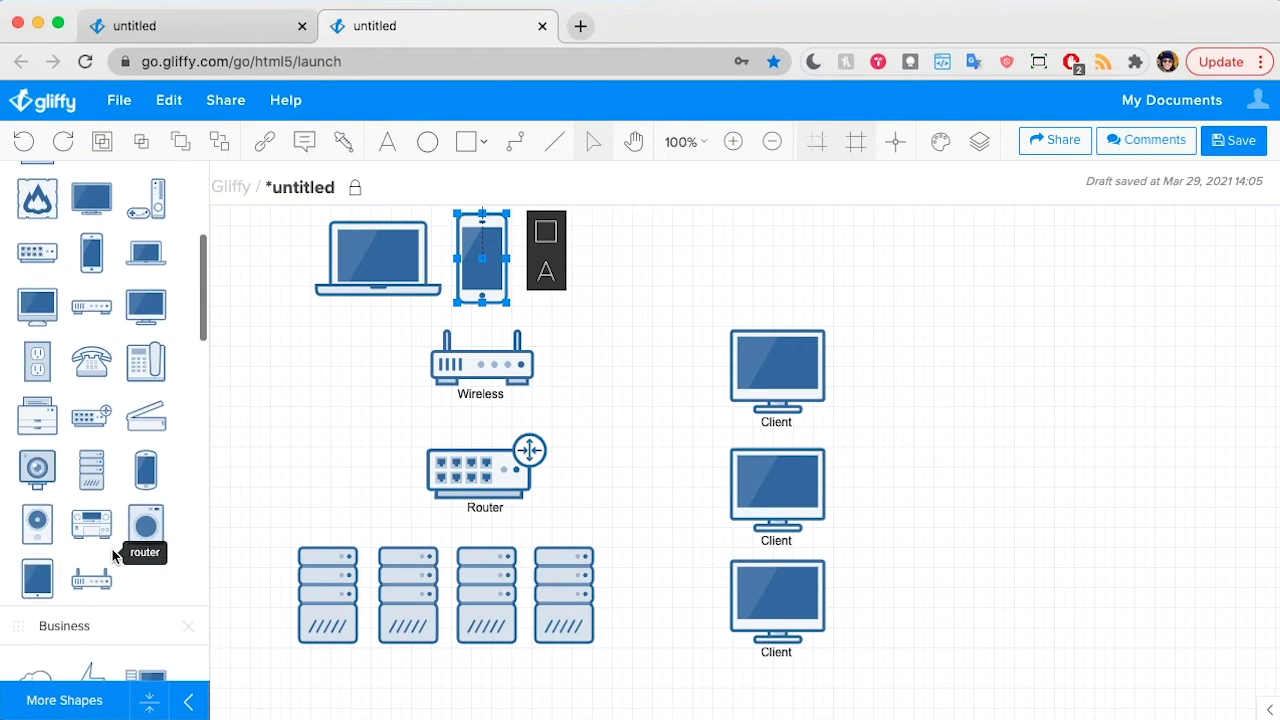
{"action": "left_click_drag", "start_coordinate": [37, 580], "coordinate": [535, 213]}
{"action": "scroll", "coordinate": [61, 500], "scroll_direction": "up", "scroll_amount": 3}
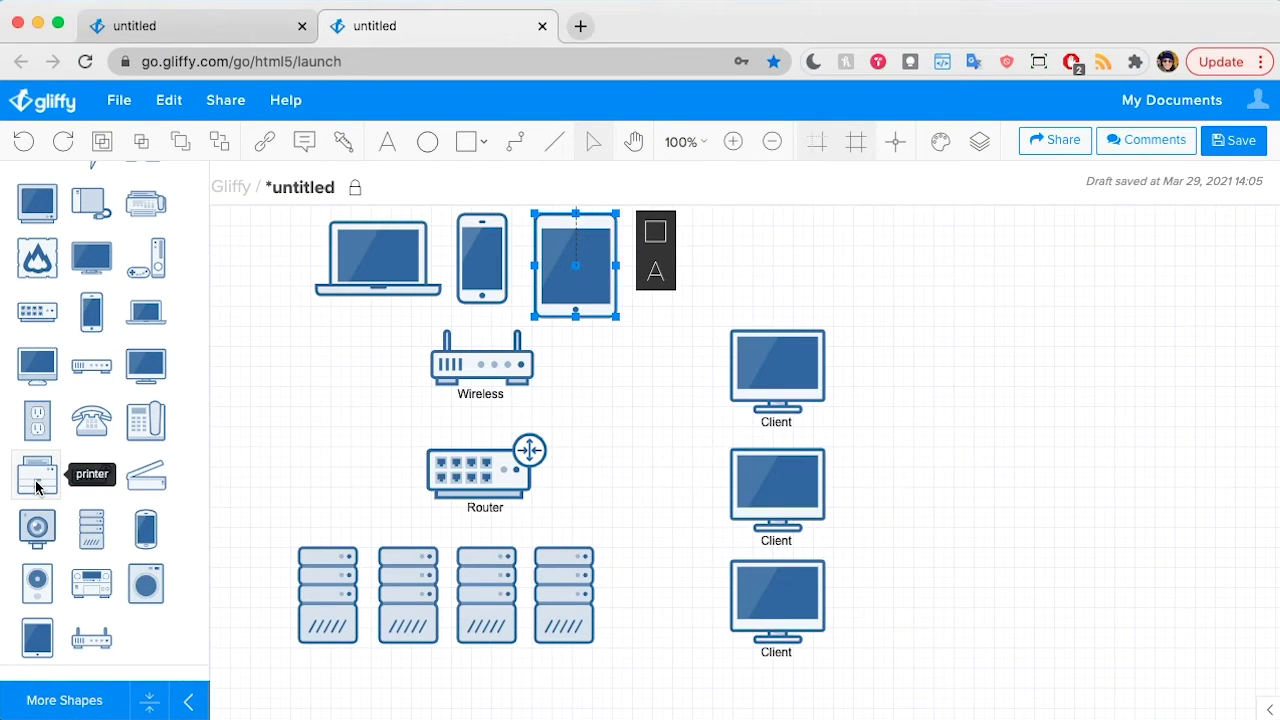
{"action": "left_click_drag", "start_coordinate": [37, 478], "coordinate": [694, 206]}
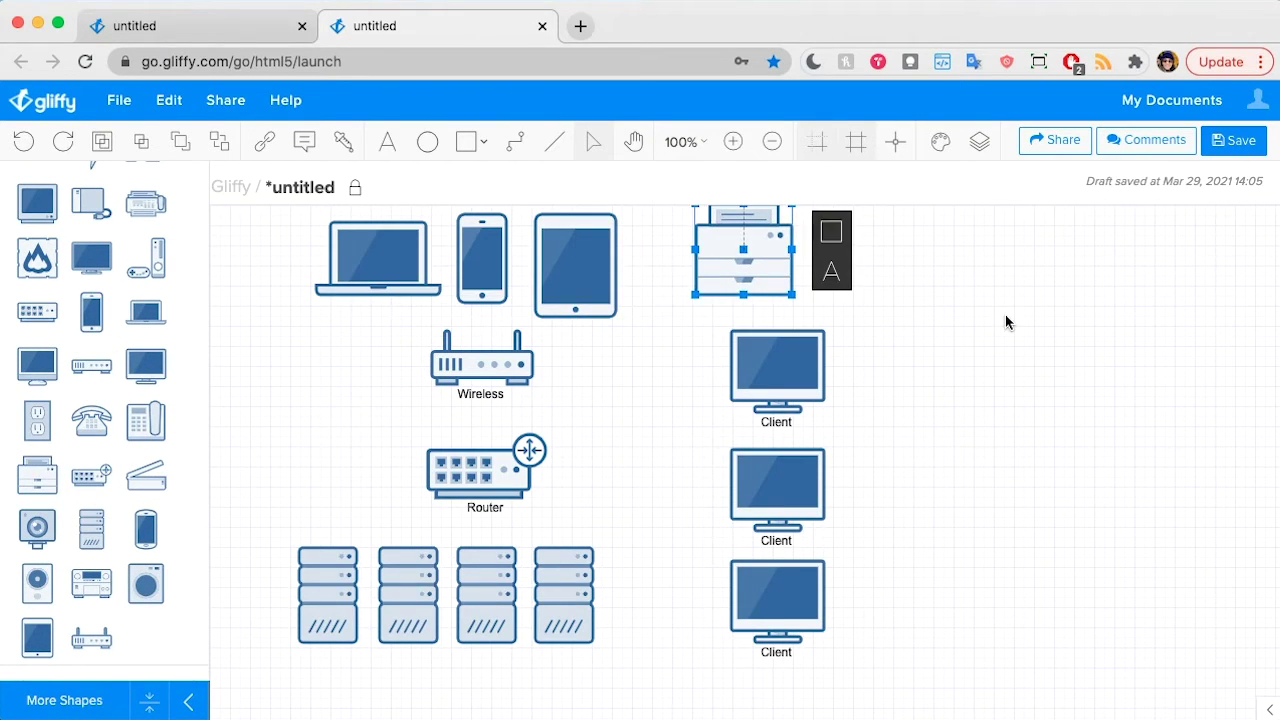
{"action": "left_click", "coordinate": [1005, 322]}
Step: Group all shapes, shift the diagram down-left, and align the tablet and phone with the laptop
{"action": "left_click_drag", "start_coordinate": [250, 213], "coordinate": [943, 677]}
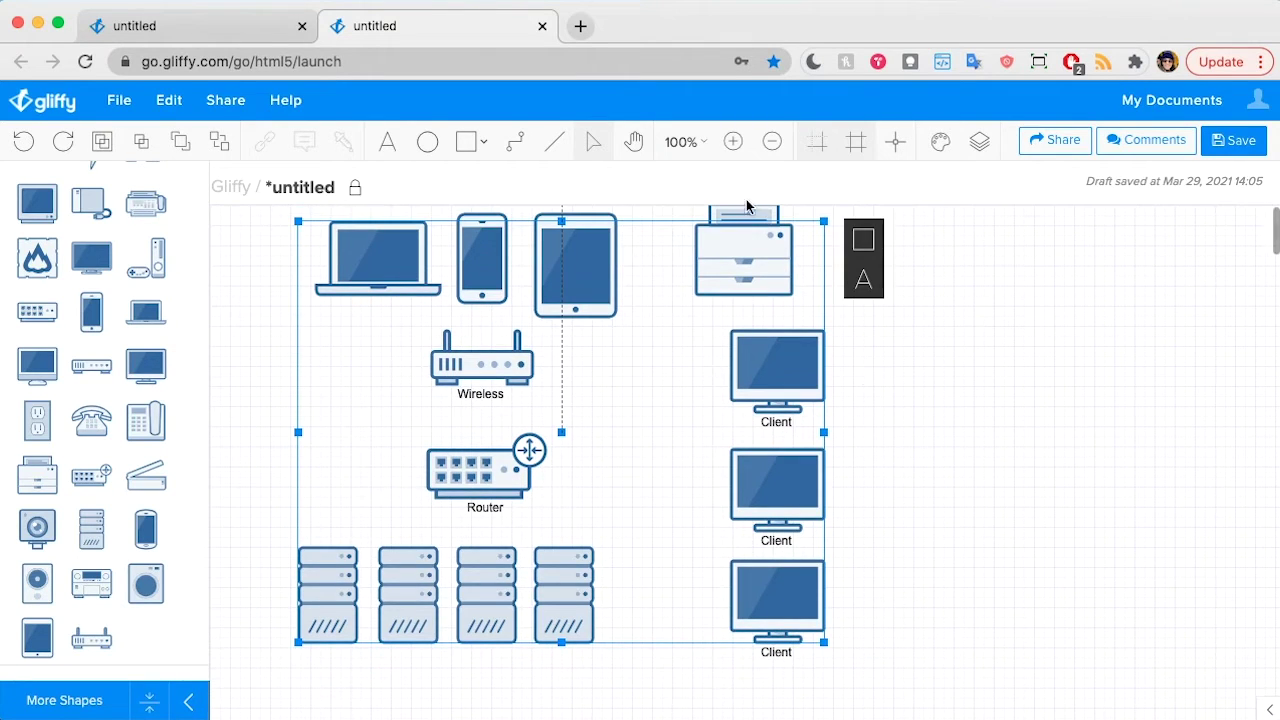
{"action": "key", "text": "ctrl+g"}
{"action": "left_click_drag", "start_coordinate": [675, 246], "coordinate": [577, 316]}
{"action": "left_click", "coordinate": [1049, 269]}
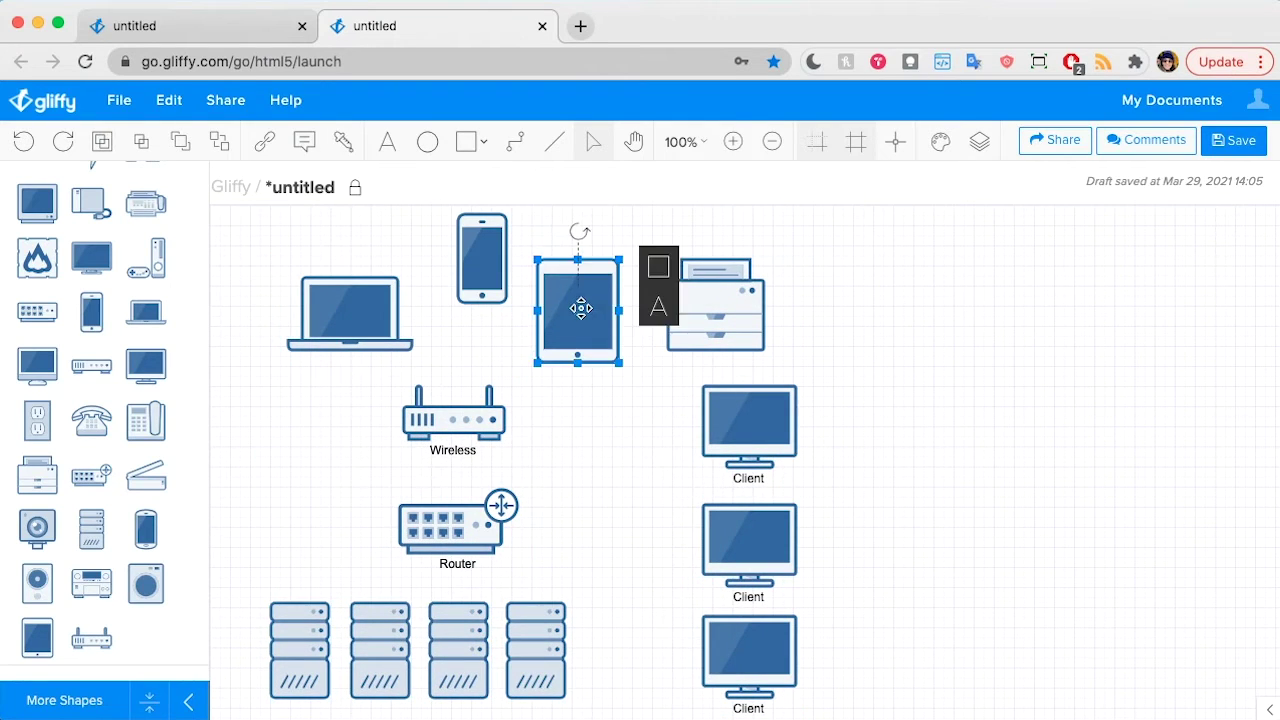
{"action": "left_click_drag", "start_coordinate": [482, 259], "coordinate": [459, 310]}
Step: Group the laptop, phone and tablet together and reposition the group
{"action": "left_click_drag", "start_coordinate": [595, 306], "coordinate": [568, 298]}
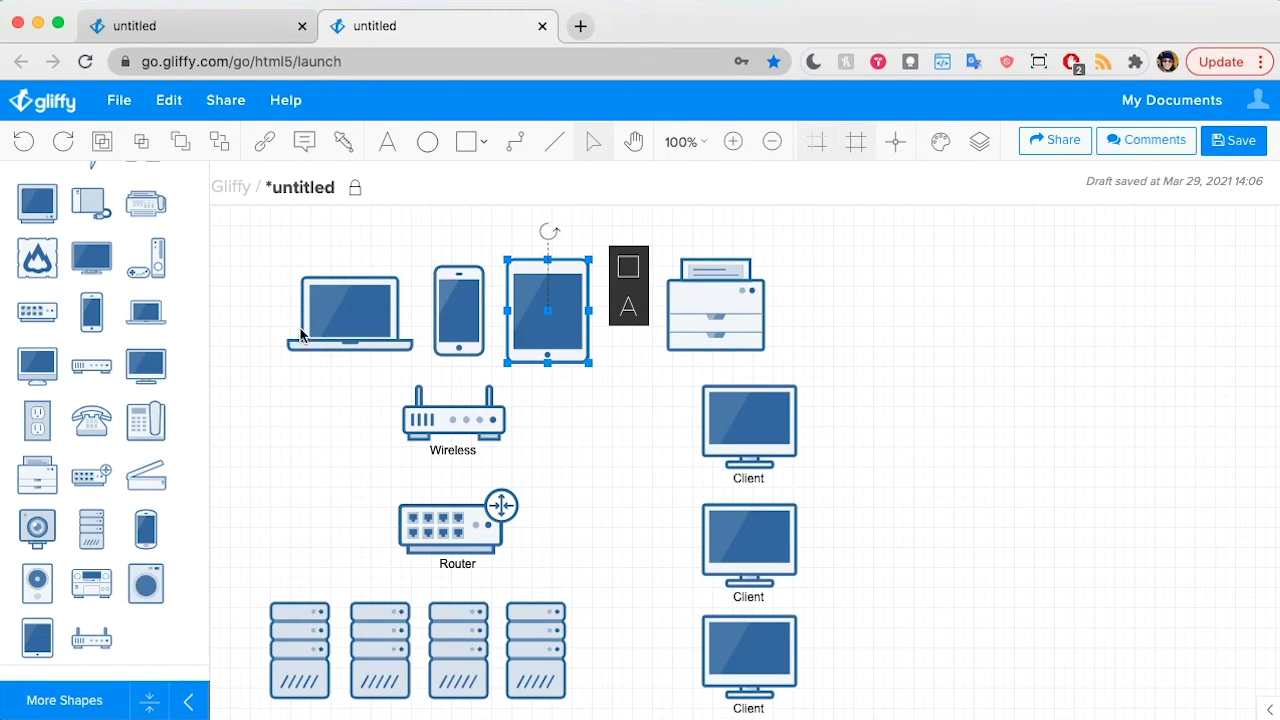
{"action": "left_click", "coordinate": [464, 318], "text": "shift"}
{"action": "left_click", "coordinate": [354, 309], "text": "shift"}
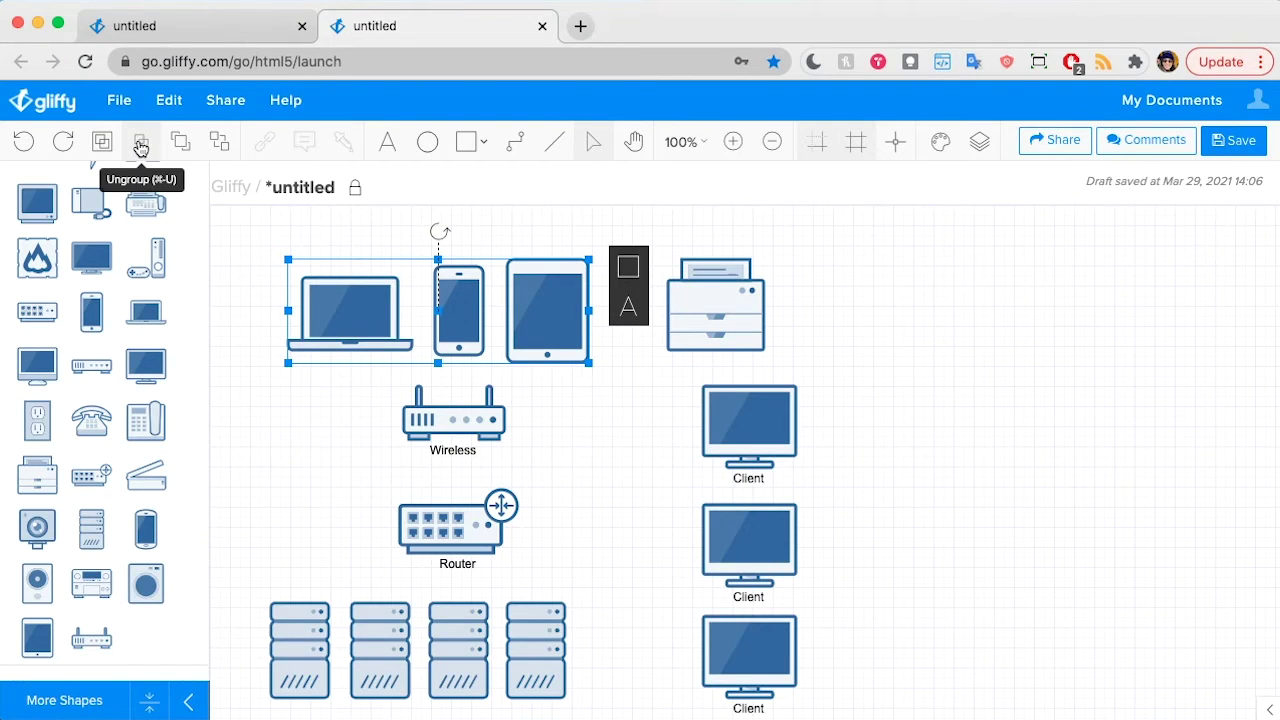
{"action": "left_click", "coordinate": [103, 139]}
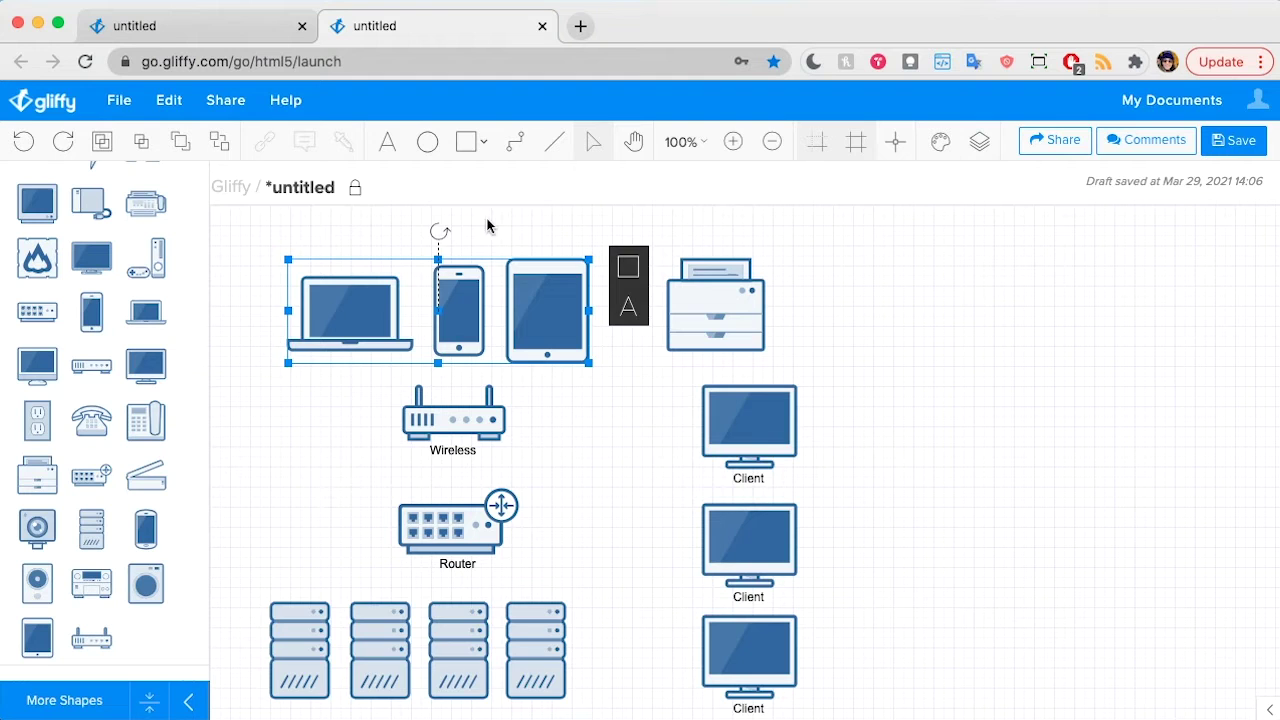
{"action": "left_click", "coordinate": [484, 232]}
{"action": "left_click_drag", "start_coordinate": [557, 290], "coordinate": [1176, 590]}
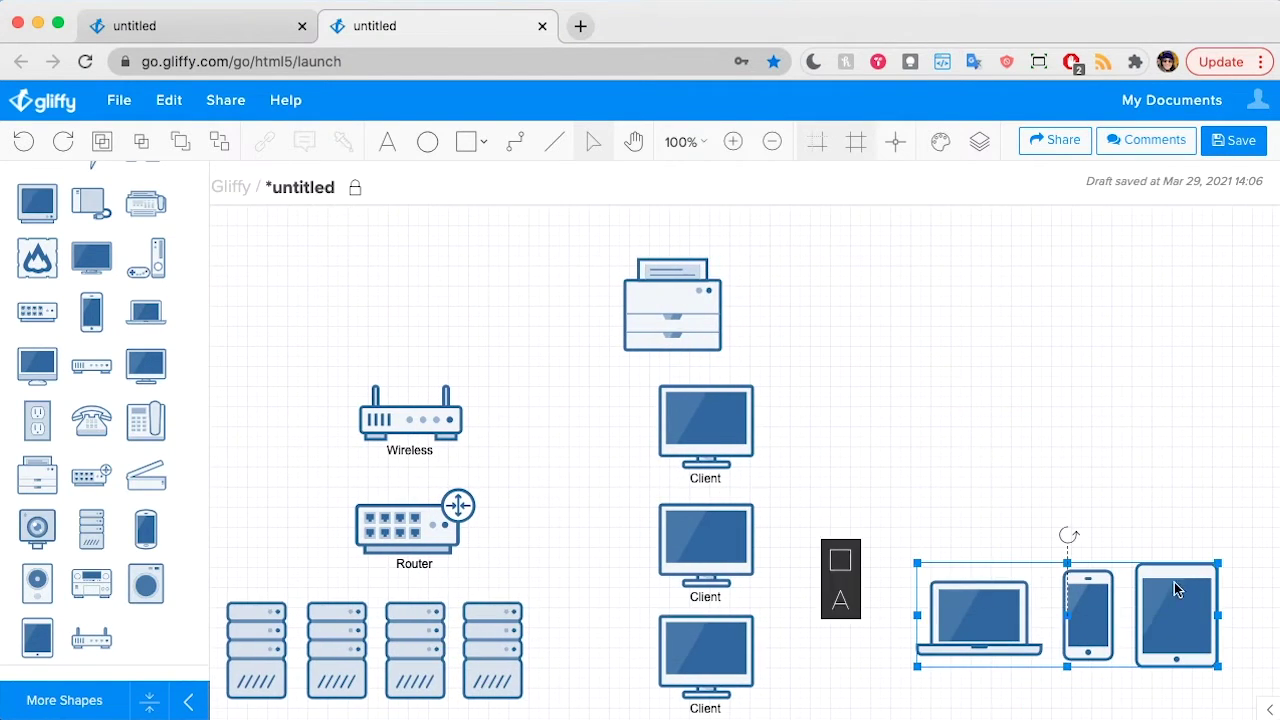
Step: At 75% zoom, distribute the three Clients evenly, group them and move them right
{"action": "left_click", "coordinate": [683, 141]}
{"action": "left_click", "coordinate": [690, 337]}
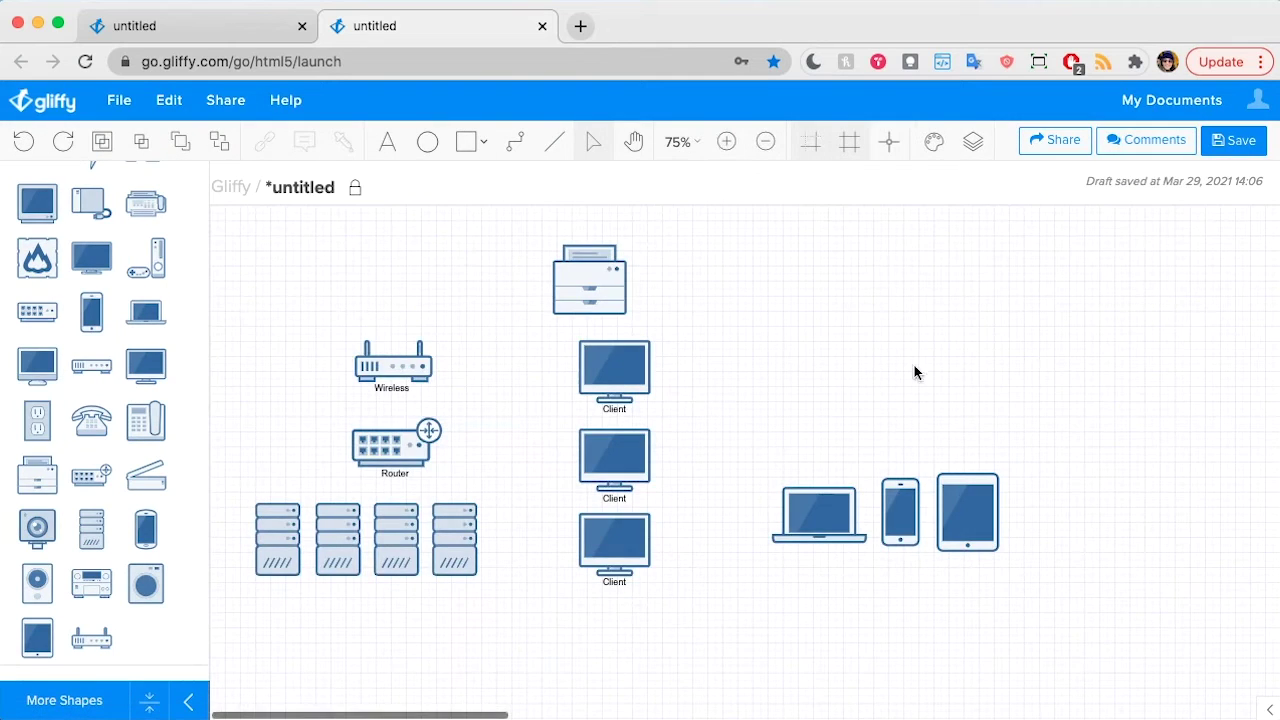
{"action": "left_click", "coordinate": [620, 376]}
{"action": "left_click", "coordinate": [622, 458], "text": "shift"}
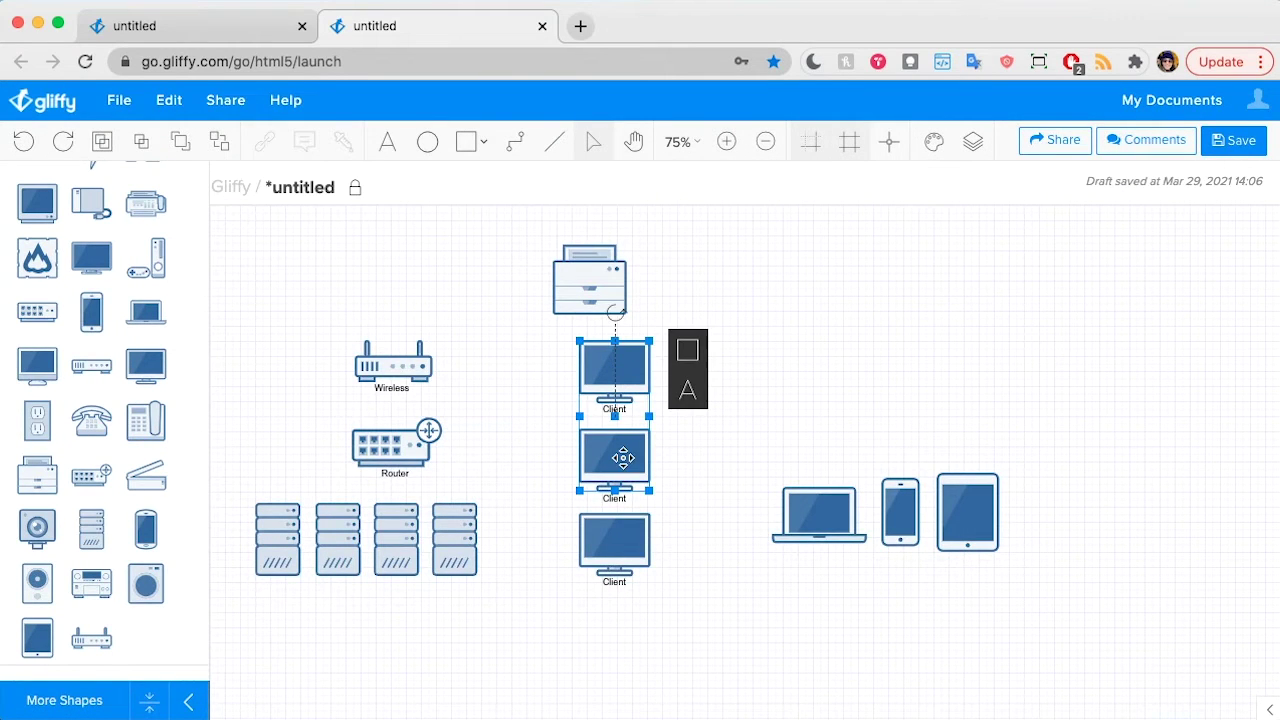
{"action": "left_click", "coordinate": [618, 540], "text": "shift"}
{"action": "left_click", "coordinate": [687, 350]}
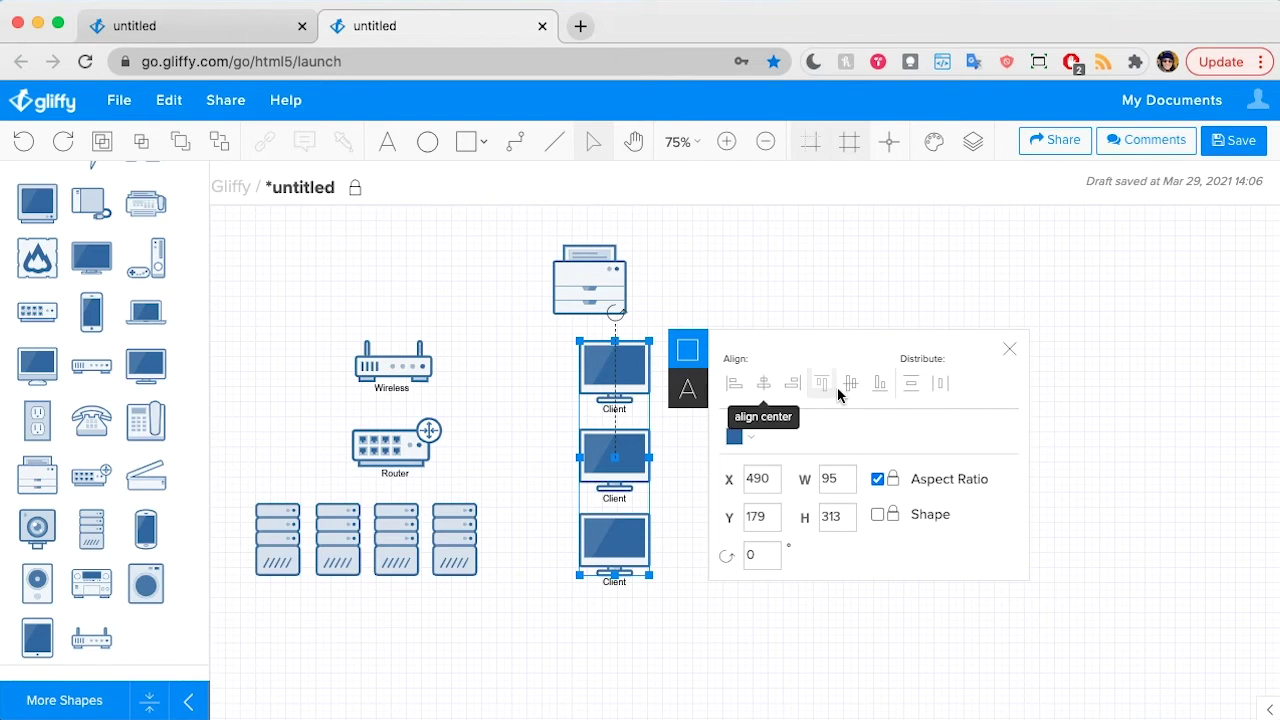
{"action": "left_click", "coordinate": [916, 388]}
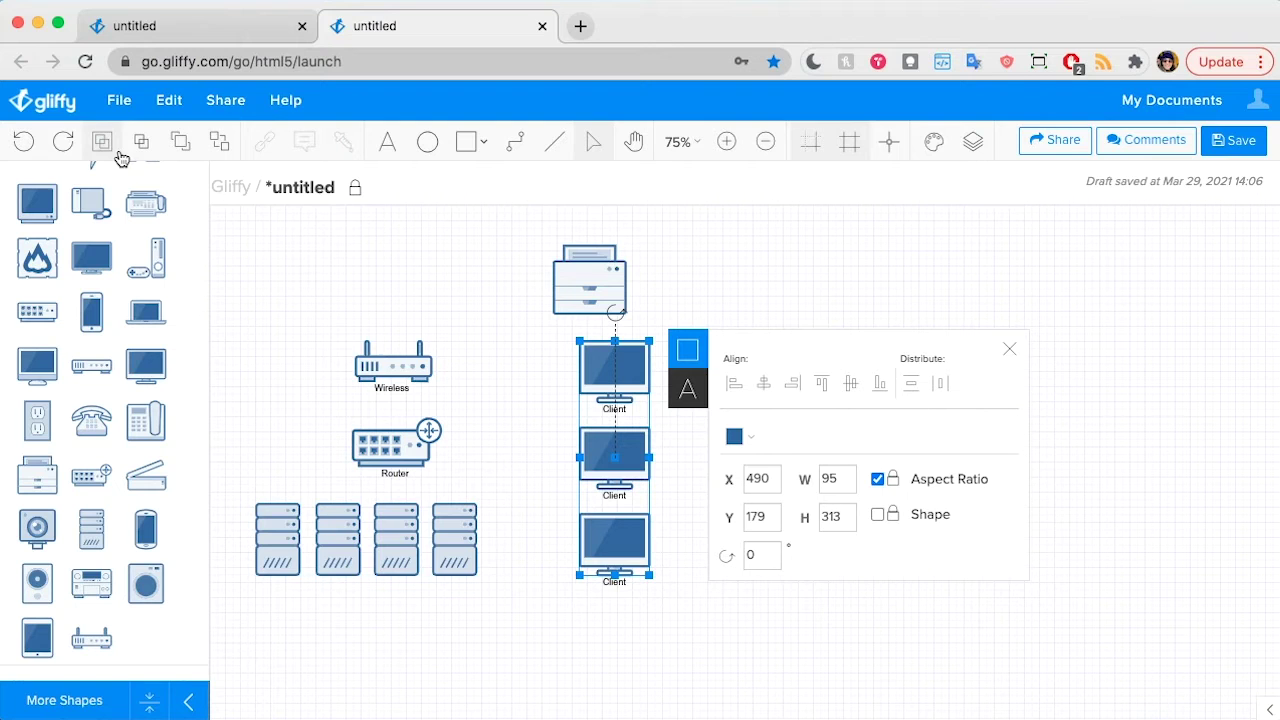
{"action": "left_click", "coordinate": [489, 323]}
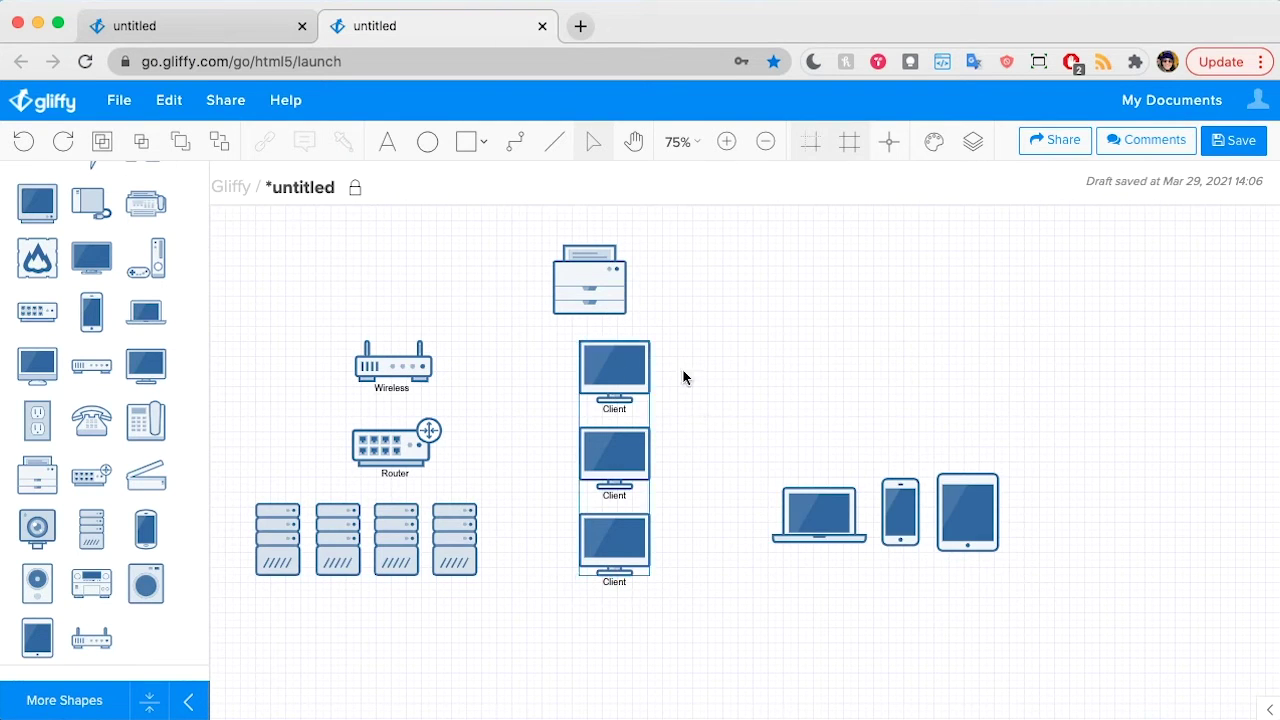
{"action": "left_click_drag", "start_coordinate": [617, 345], "coordinate": [1098, 313]}
{"action": "left_click", "coordinate": [972, 424]}
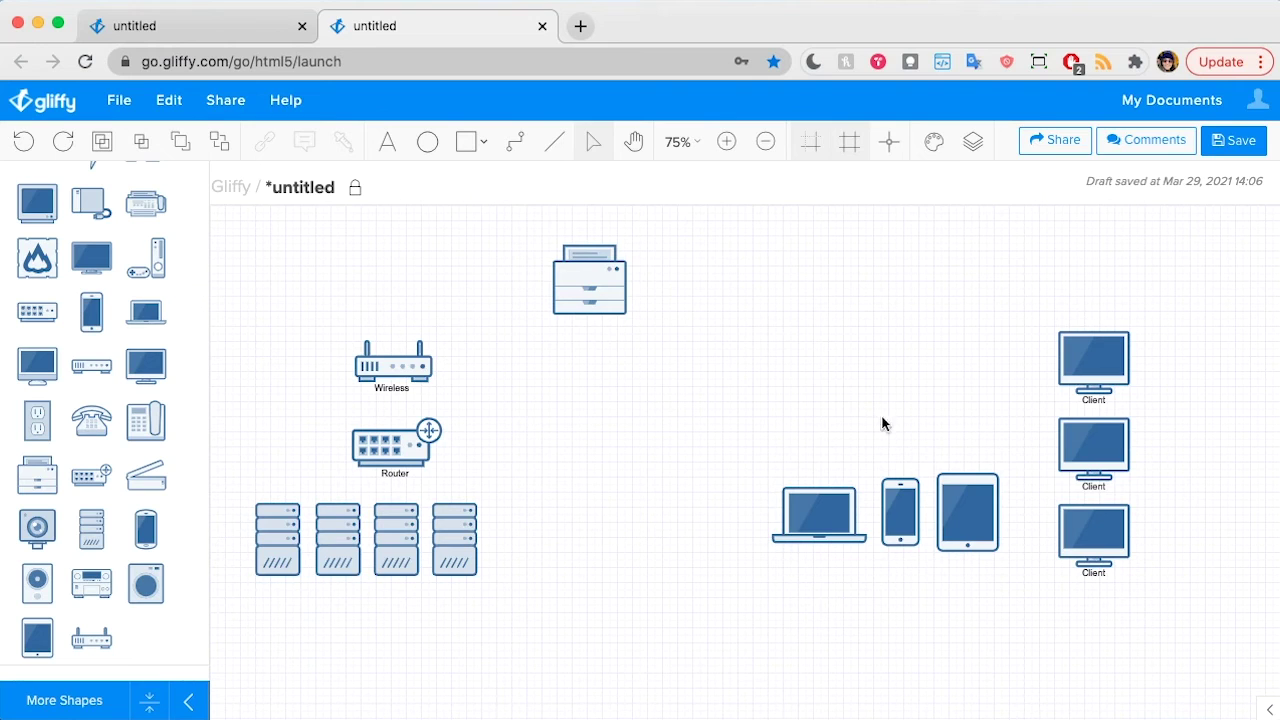
Step: Nudge the device group left and draw a rectangle over it
{"action": "left_click_drag", "start_coordinate": [955, 484], "coordinate": [906, 492]}
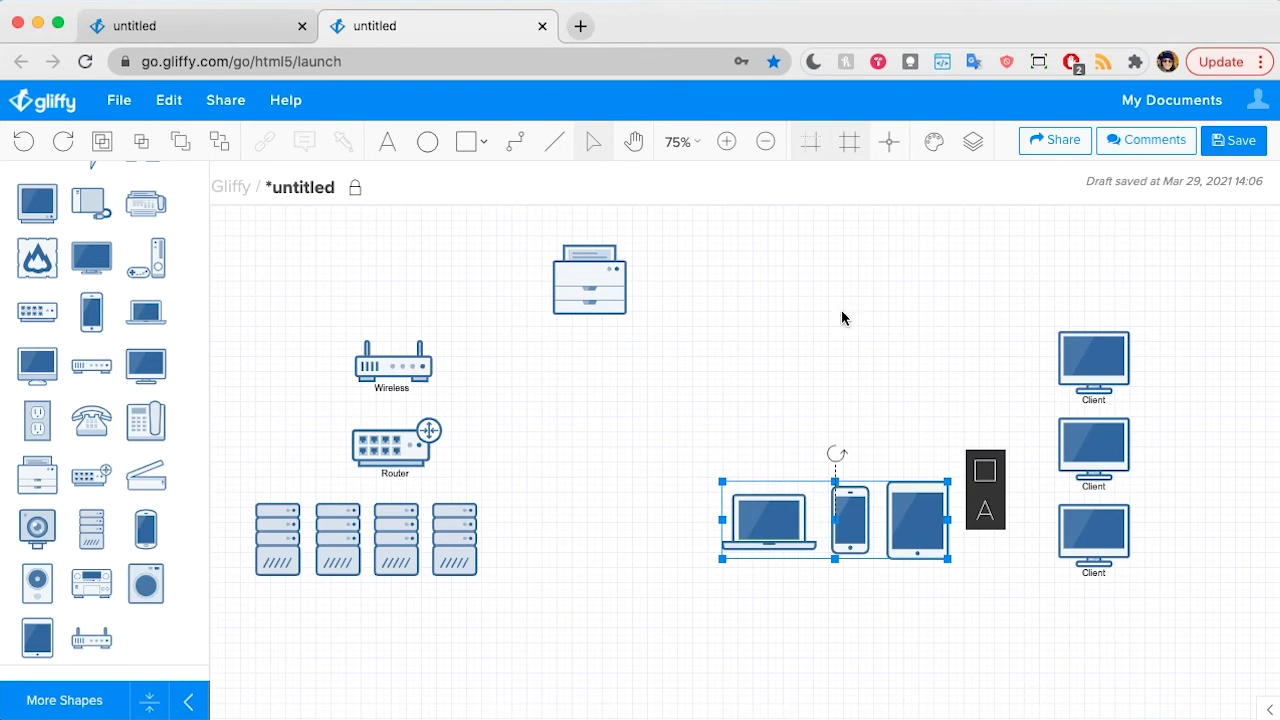
{"action": "left_click", "coordinate": [842, 318]}
{"action": "left_click", "coordinate": [466, 143]}
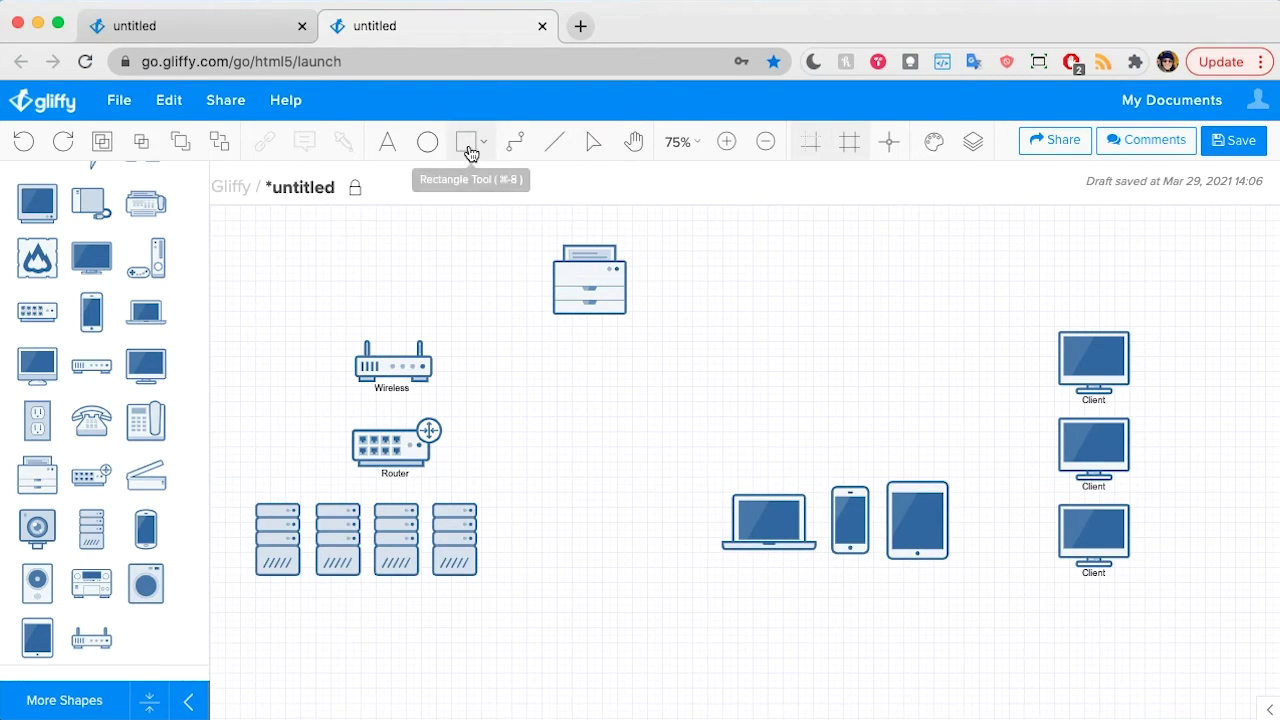
{"action": "left_click_drag", "start_coordinate": [708, 445], "coordinate": [970, 589]}
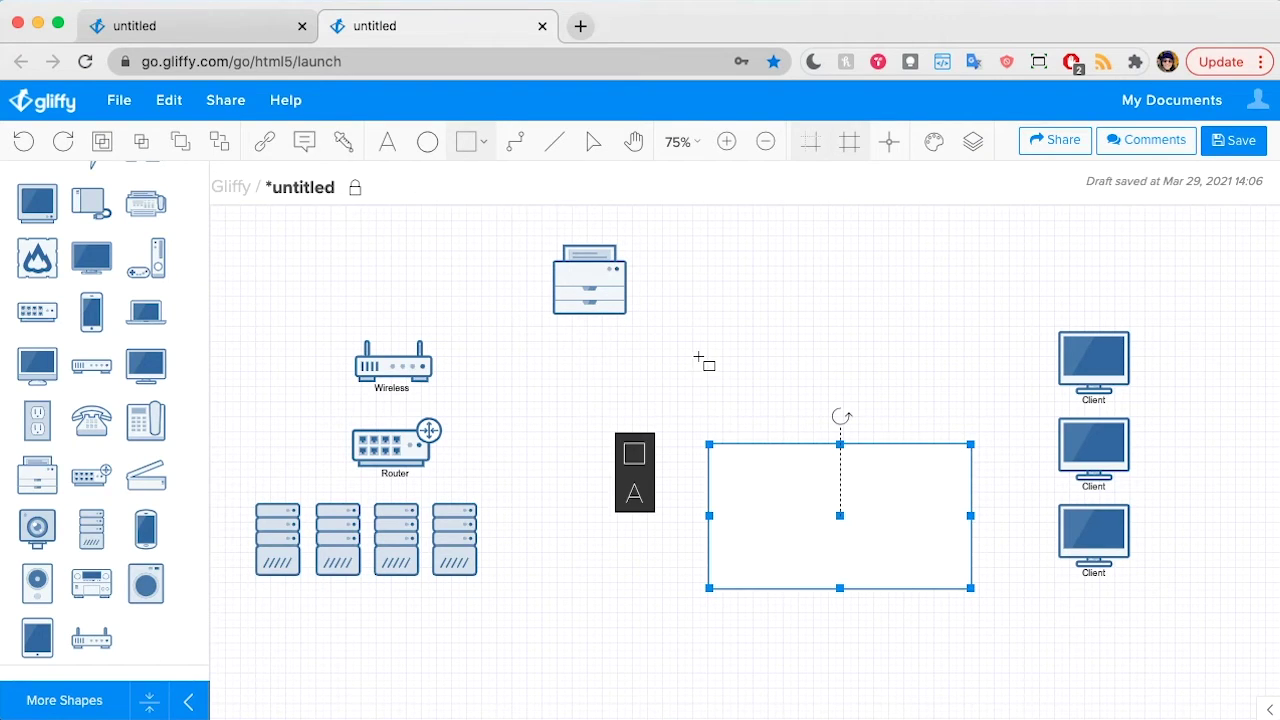
Step: Give the rectangle a new border colour, a 3px border and a light-blue fill
{"action": "left_click", "coordinate": [634, 453]}
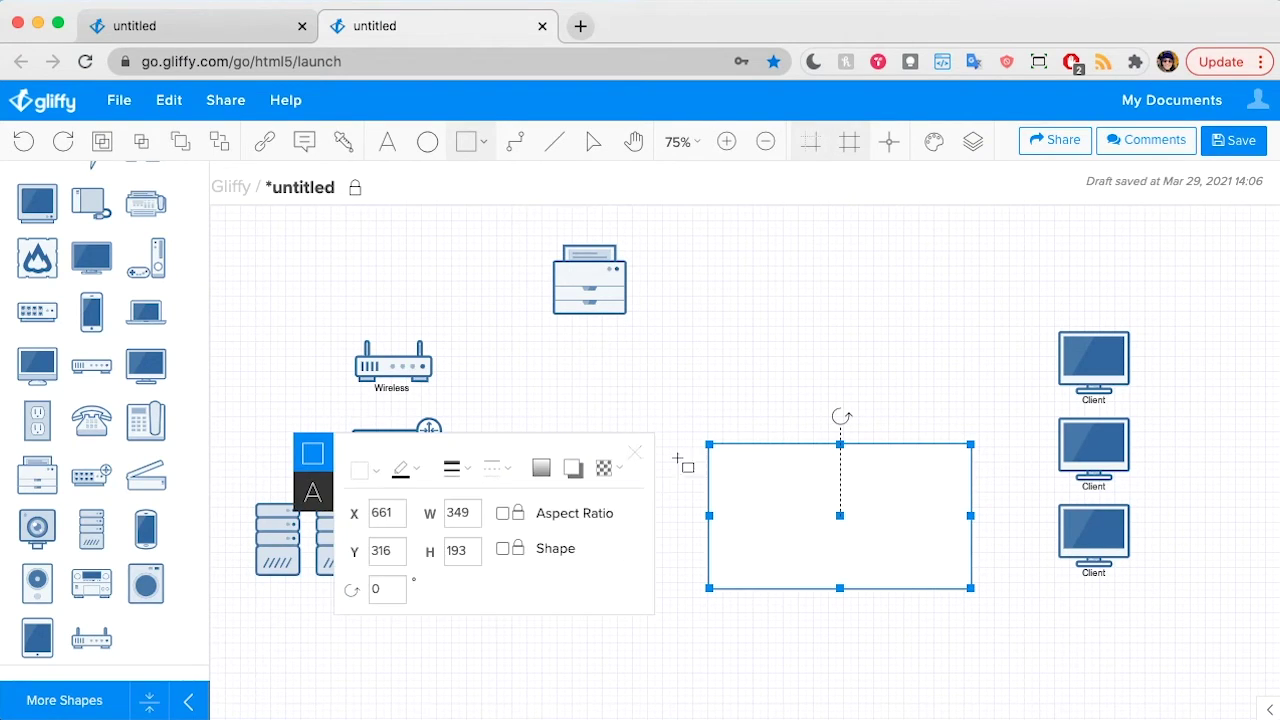
{"action": "left_click", "coordinate": [422, 469]}
{"action": "left_click", "coordinate": [725, 385]}
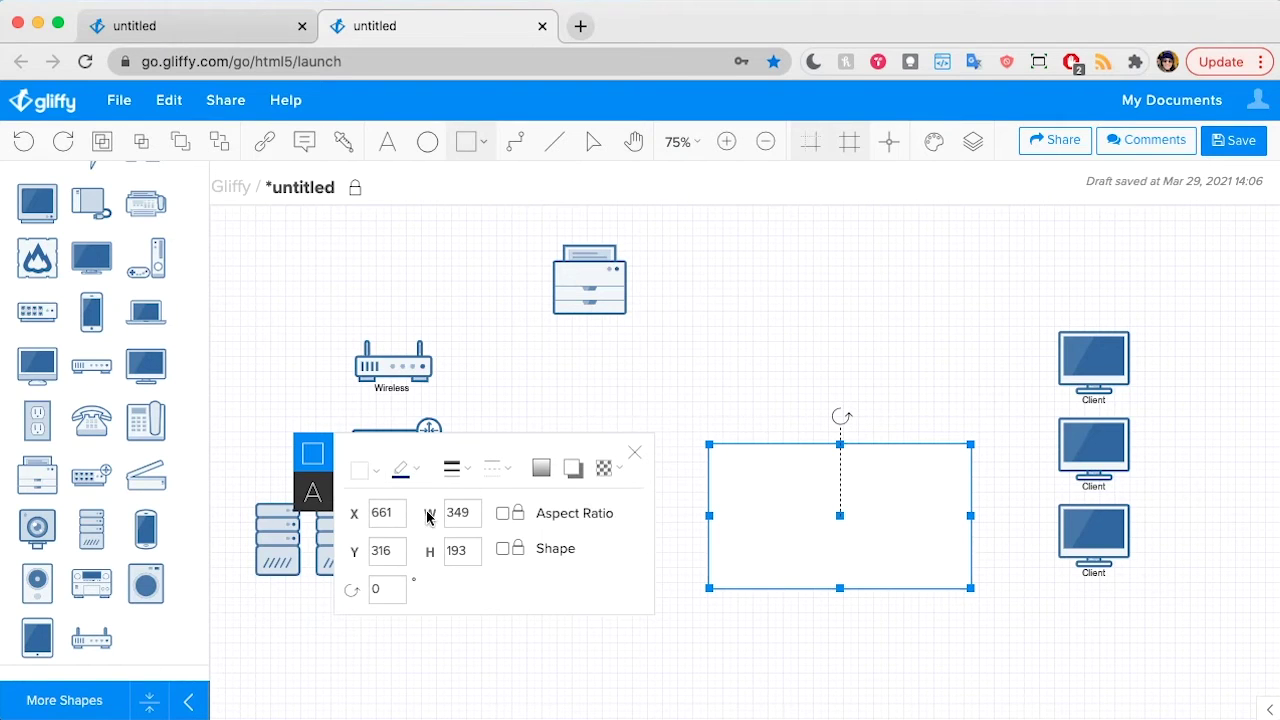
{"action": "left_click", "coordinate": [471, 467]}
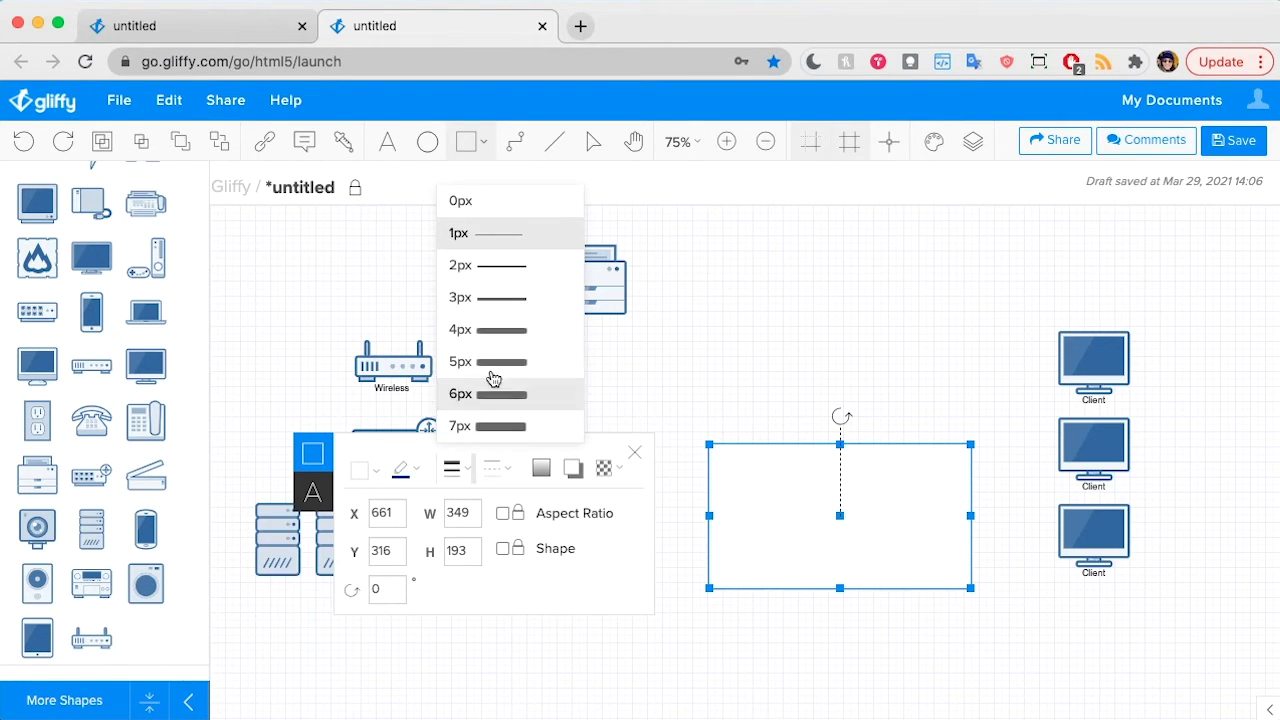
{"action": "left_click", "coordinate": [512, 298]}
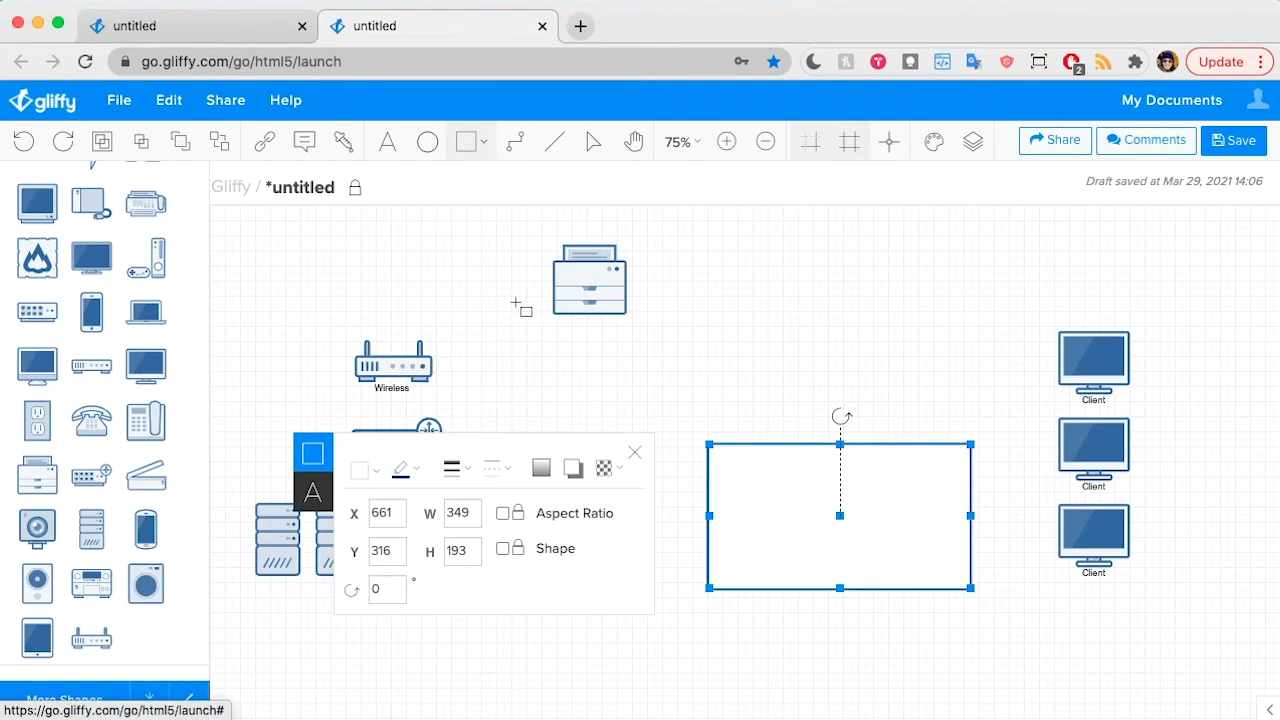
{"action": "left_click", "coordinate": [366, 470]}
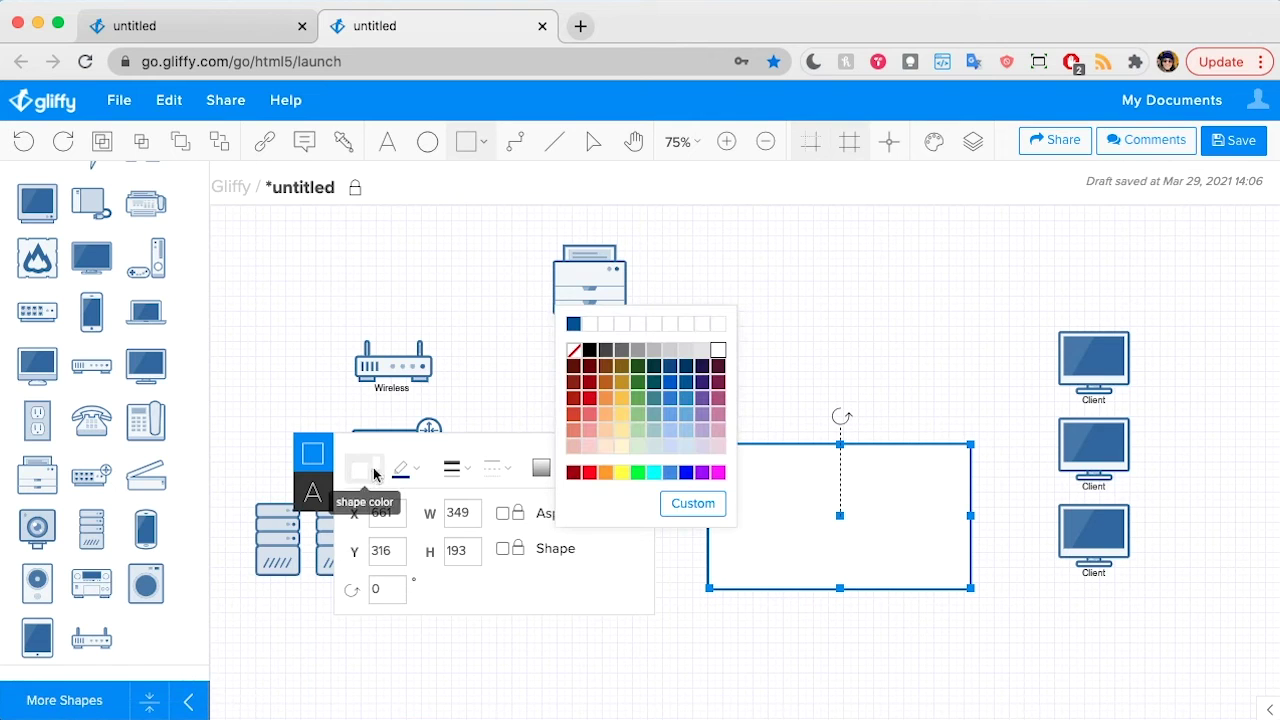
{"action": "left_click", "coordinate": [686, 452]}
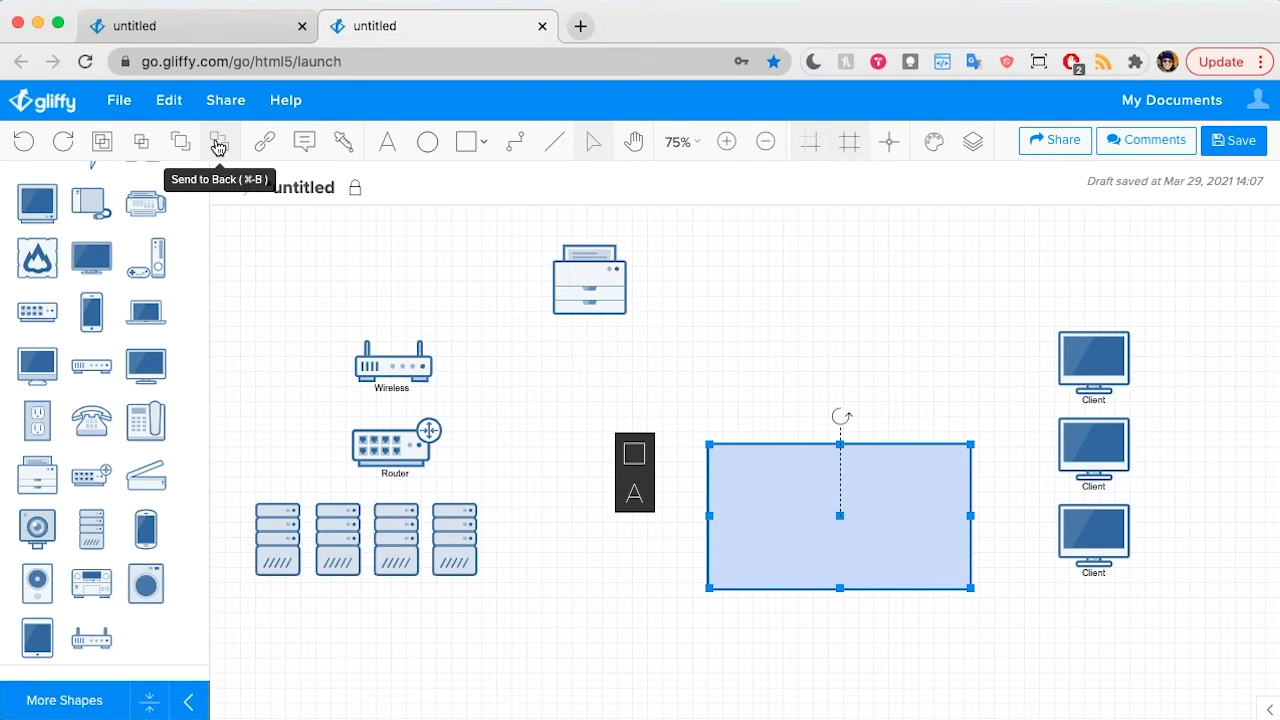
Step: Send the blue rectangle behind the devices and trim its top and bottom to fit
{"action": "left_click", "coordinate": [218, 146]}
{"action": "left_click", "coordinate": [806, 262]}
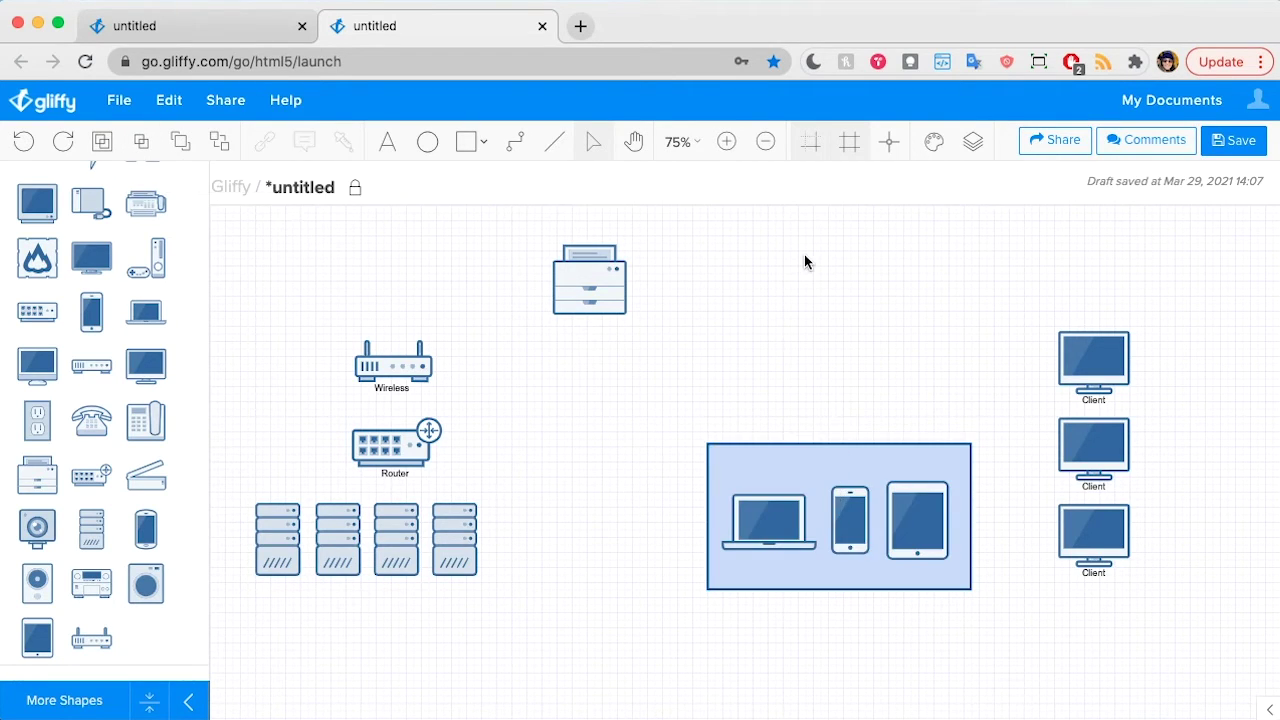
{"action": "left_click", "coordinate": [856, 465]}
{"action": "left_click_drag", "start_coordinate": [840, 444], "coordinate": [840, 467]}
{"action": "left_click_drag", "start_coordinate": [840, 587], "coordinate": [840, 577]}
{"action": "left_click", "coordinate": [856, 635]}
Step: Group the box with the laptop, phone and tablet and label it 'Wireless Clients'
{"action": "left_click", "coordinate": [905, 512]}
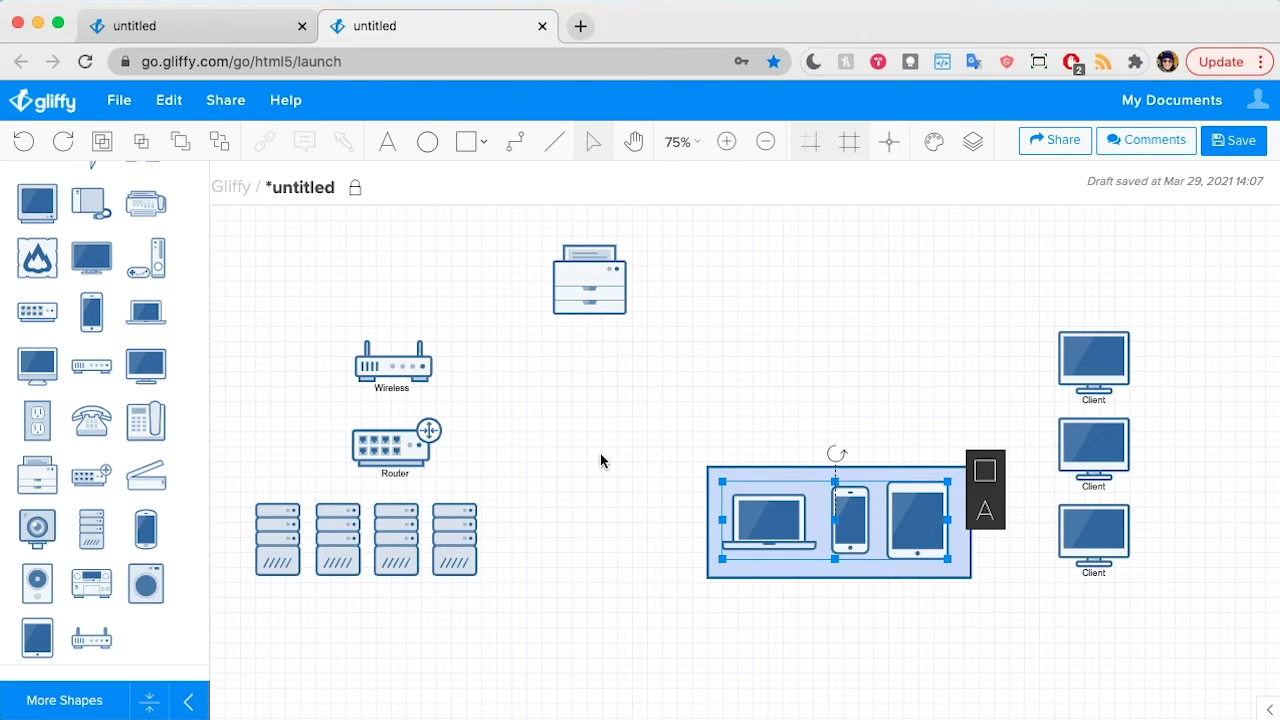
{"action": "left_click", "coordinate": [645, 377]}
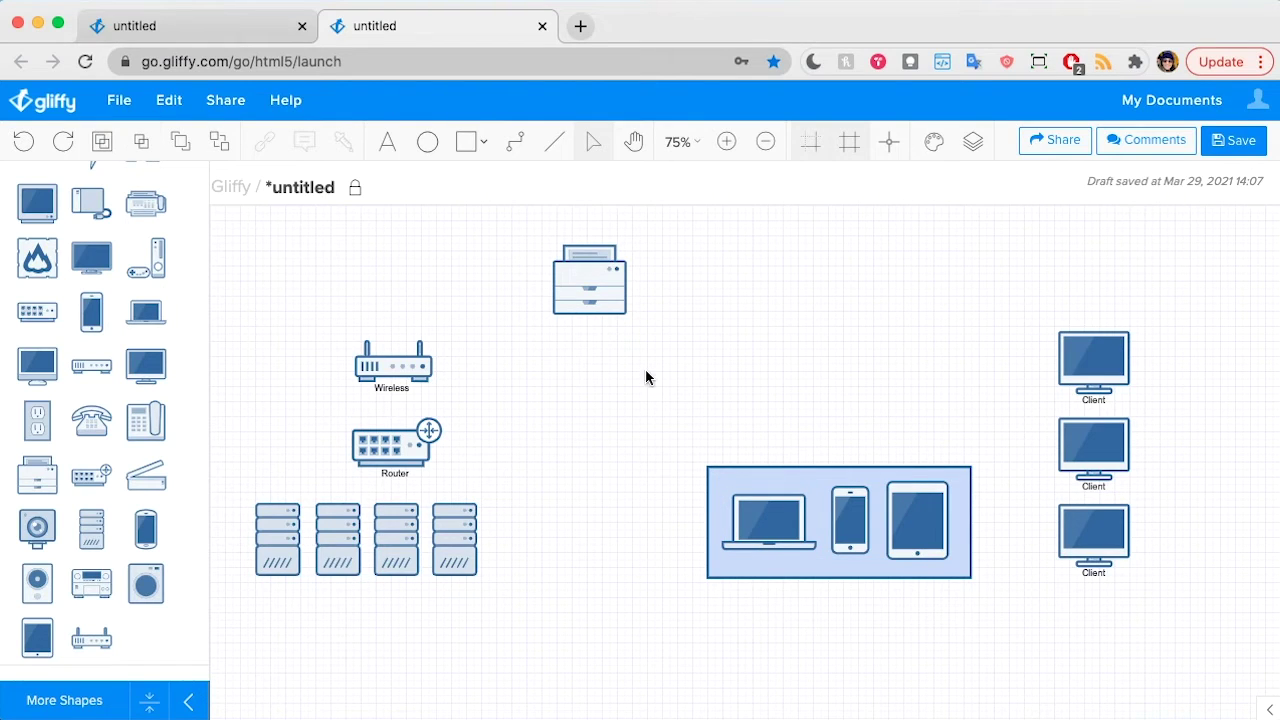
{"action": "left_click_drag", "start_coordinate": [677, 425], "coordinate": [1015, 619]}
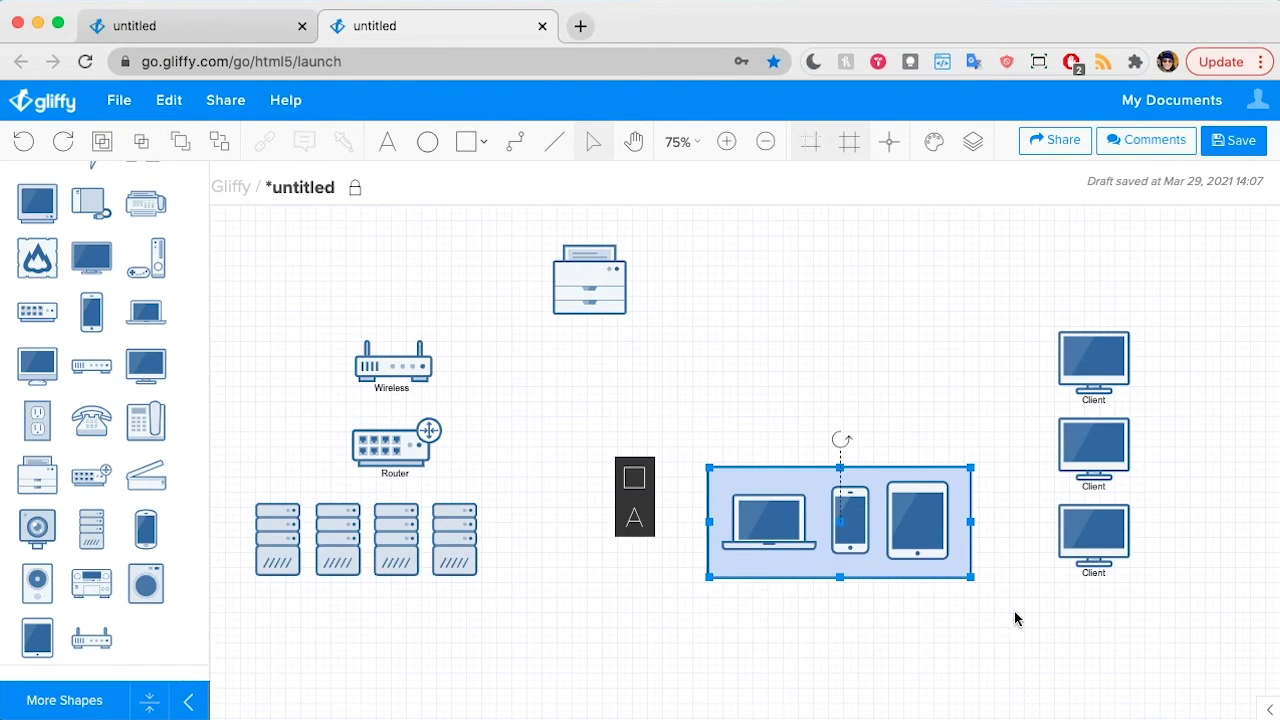
{"action": "left_click", "coordinate": [765, 372]}
{"action": "left_click", "coordinate": [808, 472]}
{"action": "double_click", "coordinate": [808, 474]}
{"action": "type", "text": "Wireless Clients"}
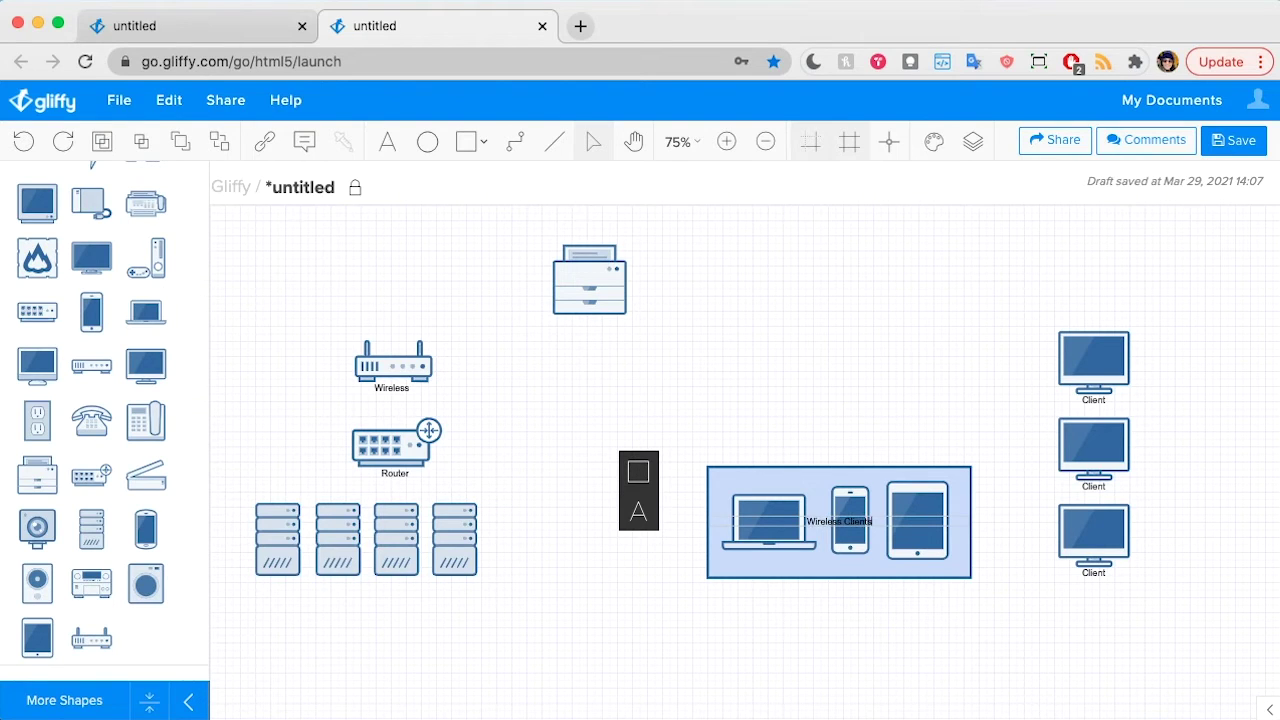
{"action": "left_click", "coordinate": [638, 471]}
Step: Align the Wireless Clients label to the top of the box
{"action": "left_click", "coordinate": [804, 430]}
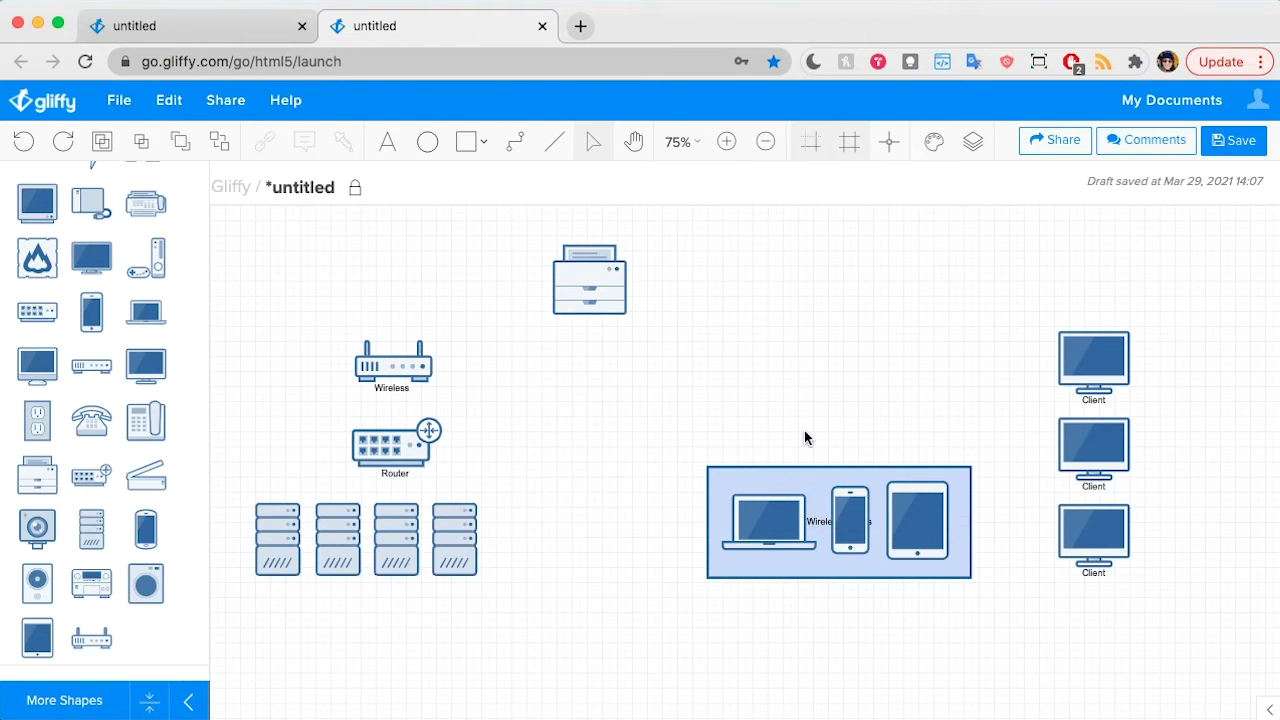
{"action": "left_click", "coordinate": [710, 510]}
{"action": "left_click", "coordinate": [634, 477]}
{"action": "left_click", "coordinate": [313, 516]}
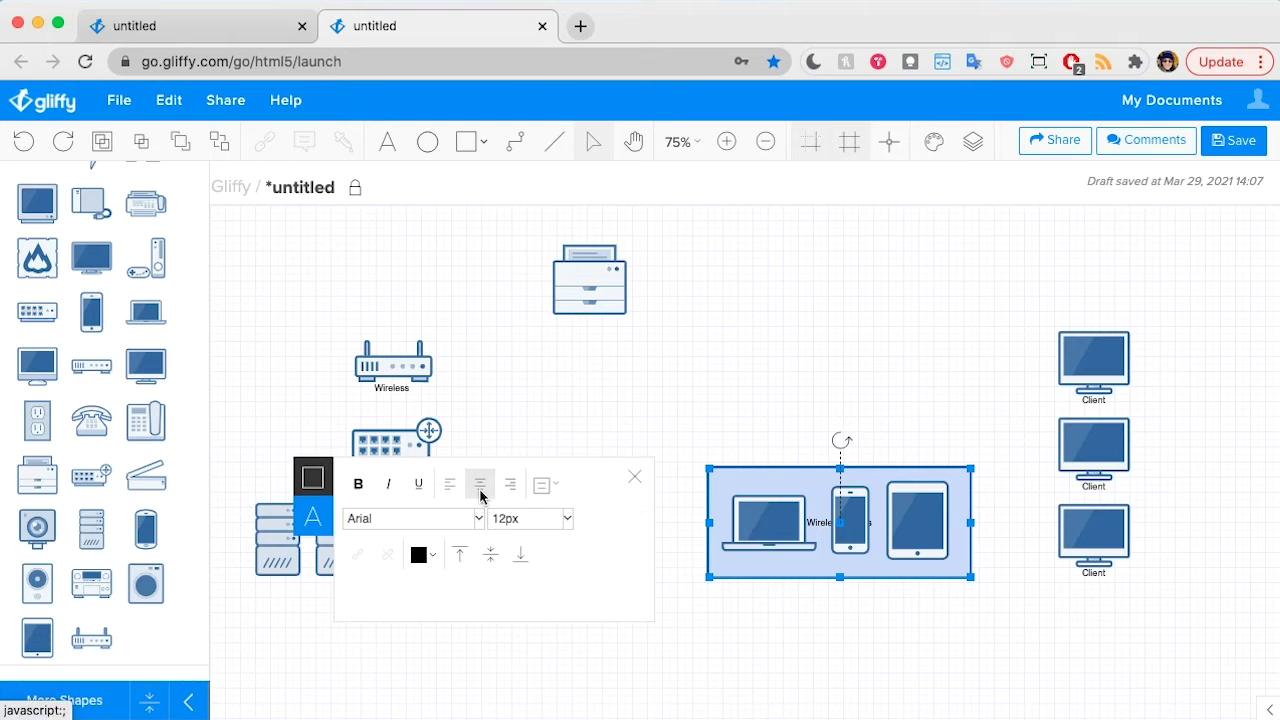
{"action": "left_click", "coordinate": [457, 557]}
{"action": "left_click", "coordinate": [792, 334]}
Step: Move the Wireless Clients box down and to the right
{"action": "left_click", "coordinate": [838, 483]}
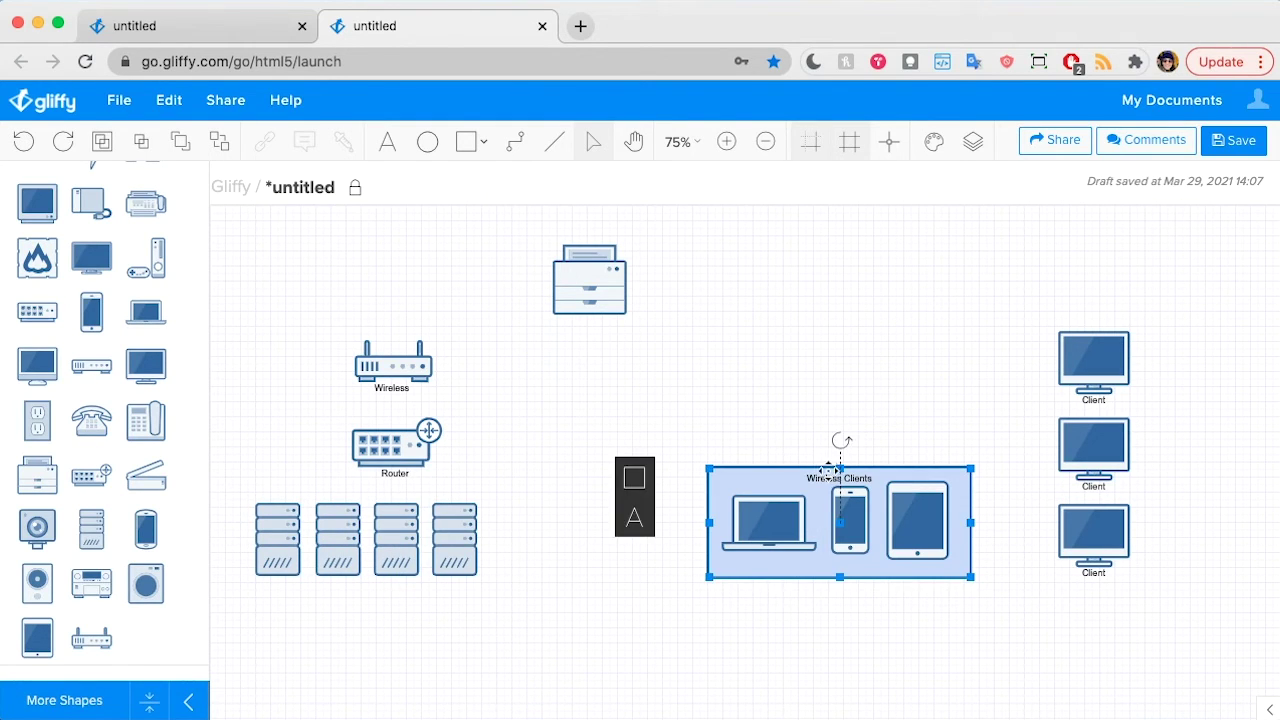
{"action": "left_click", "coordinate": [818, 477]}
{"action": "left_click", "coordinate": [870, 427]}
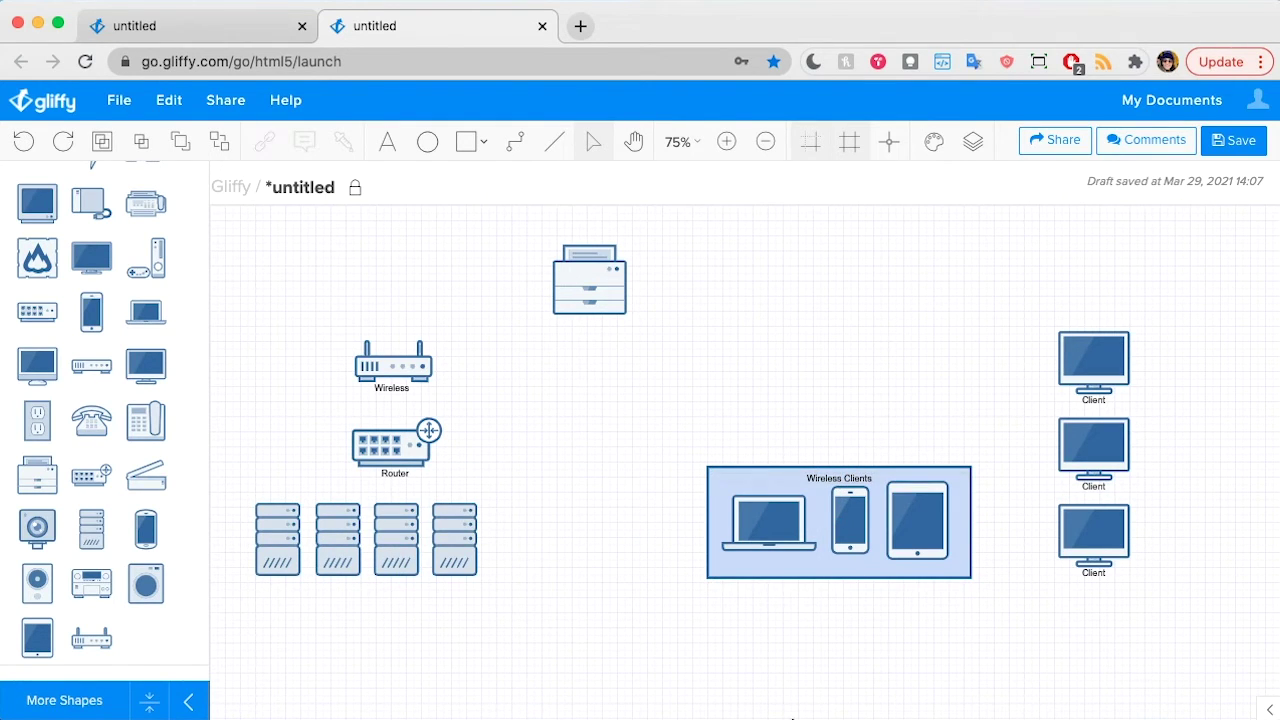
{"action": "left_click_drag", "start_coordinate": [895, 496], "coordinate": [934, 595]}
{"action": "left_click", "coordinate": [880, 482]}
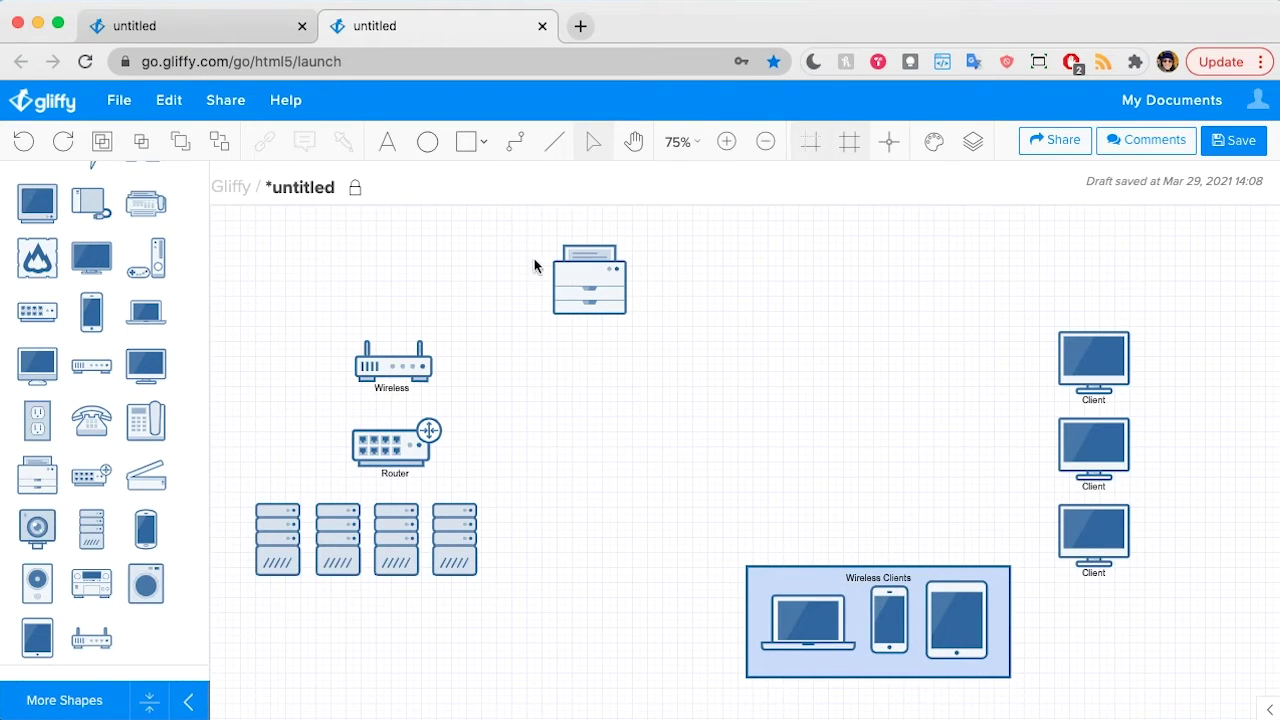
Step: Draw a rectangle behind the four servers and trim it to fit
{"action": "left_click", "coordinate": [467, 145]}
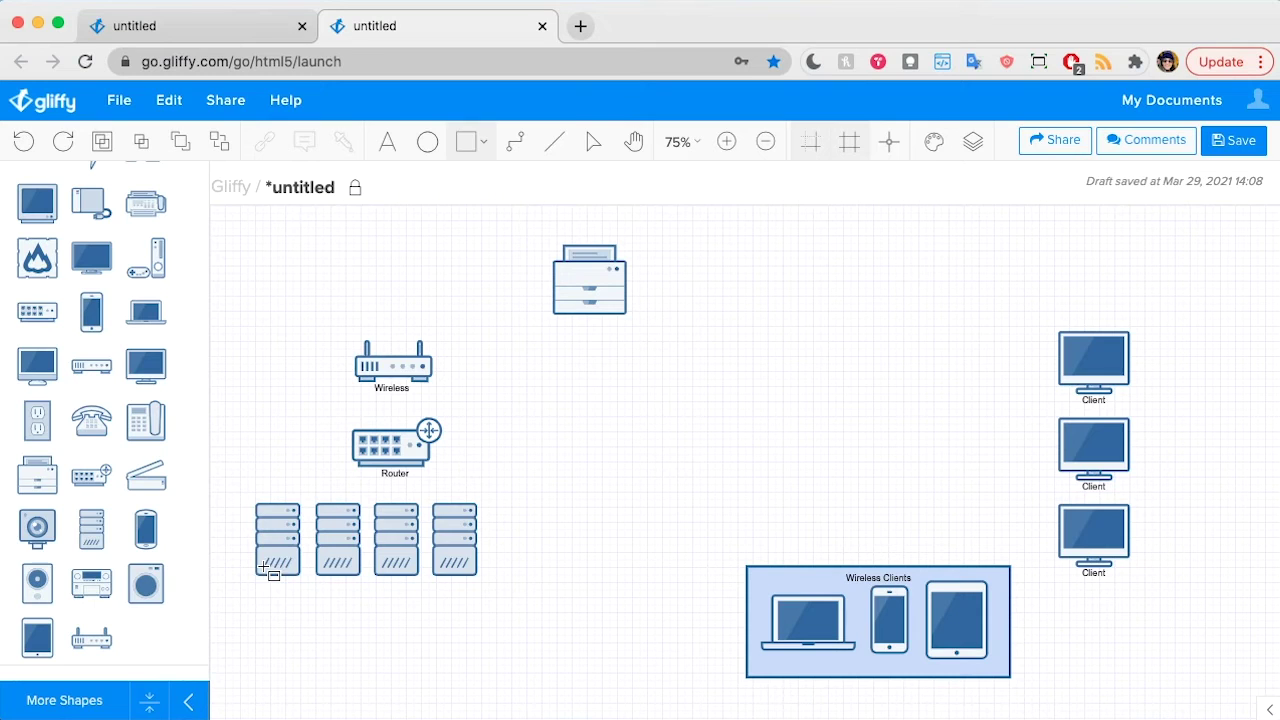
{"action": "mouse_move", "coordinate": [240, 486]}
{"action": "left_mouse_down"}
{"action": "mouse_move", "coordinate": [500, 606]}
{"action": "mouse_move", "coordinate": [518, 602]}
{"action": "left_mouse_up"}
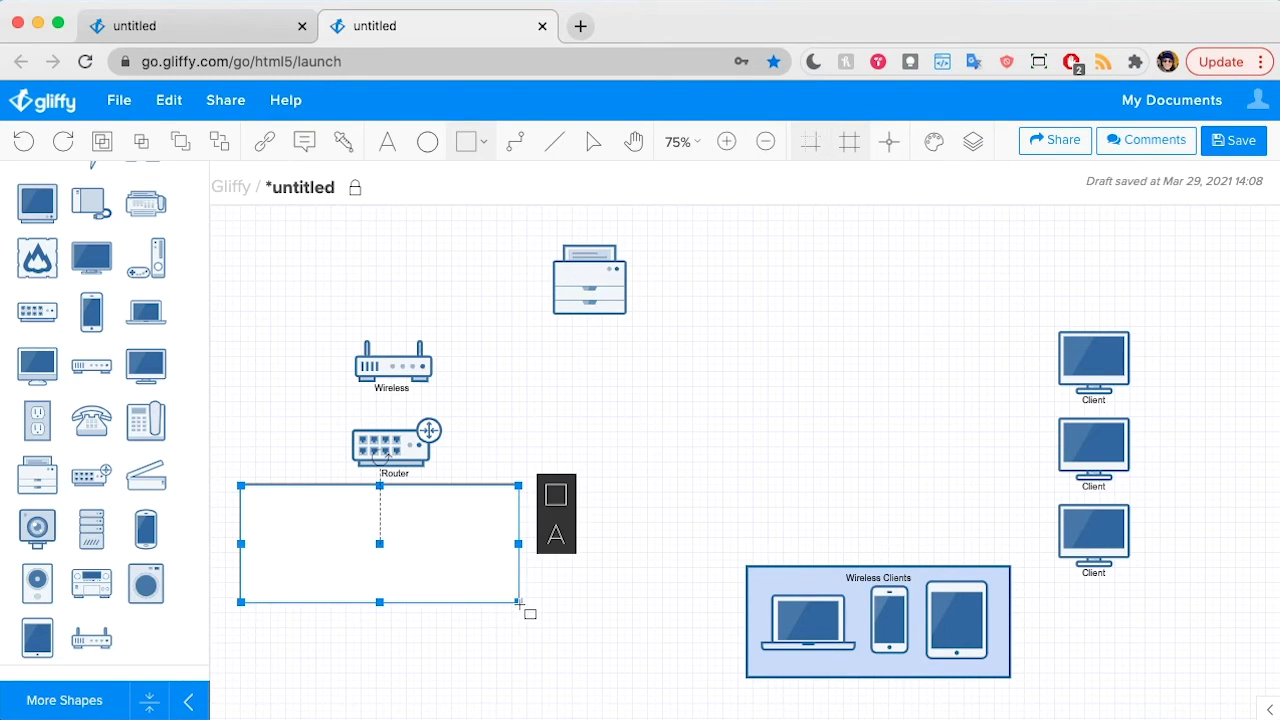
{"action": "left_click", "coordinate": [218, 148]}
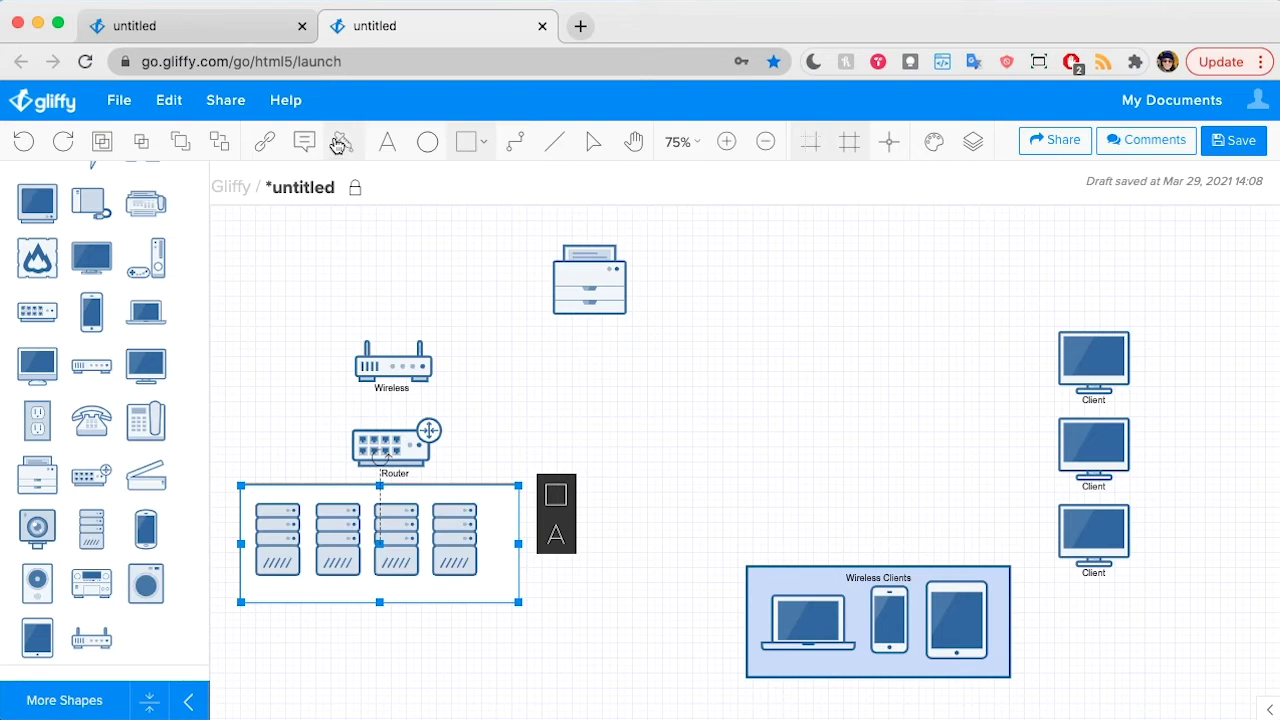
{"action": "left_click", "coordinate": [594, 143]}
{"action": "left_click", "coordinate": [464, 591]}
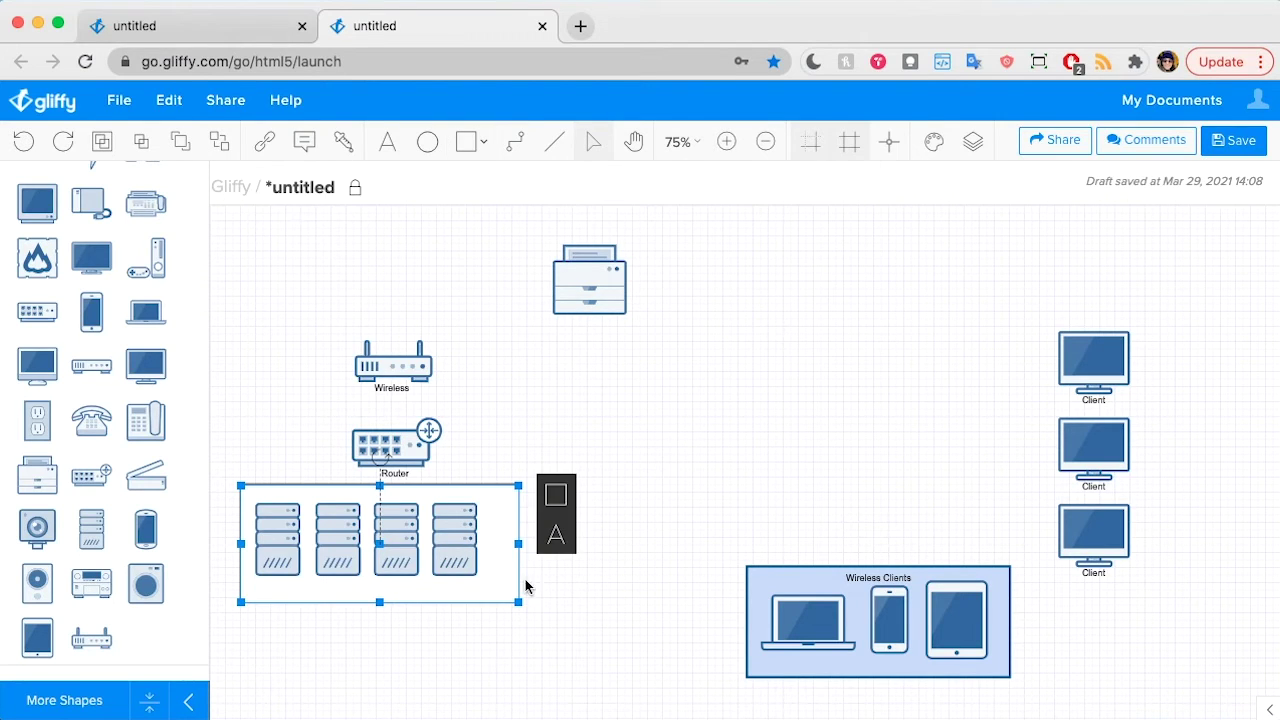
{"action": "left_click_drag", "start_coordinate": [518, 543], "coordinate": [494, 543]}
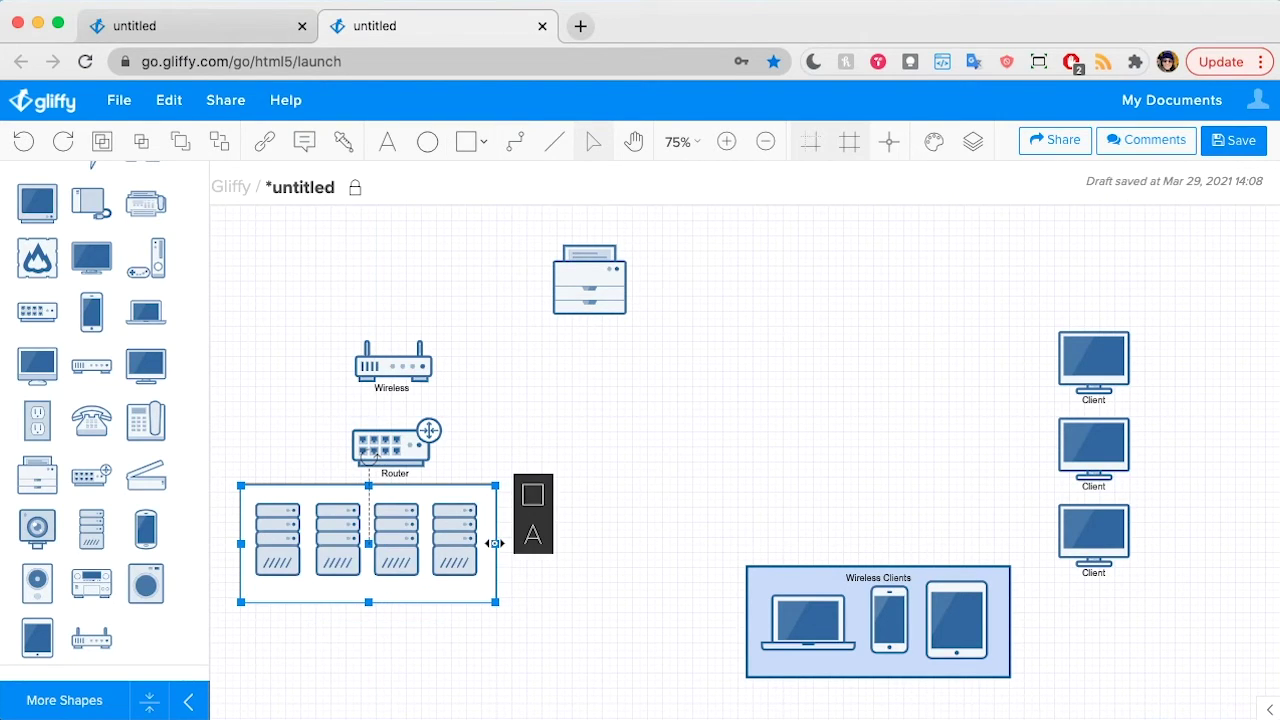
{"action": "left_click_drag", "start_coordinate": [362, 600], "coordinate": [362, 593]}
Step: Label the box 'Servers' and align the label to the bottom
{"action": "type", "text": "S"}
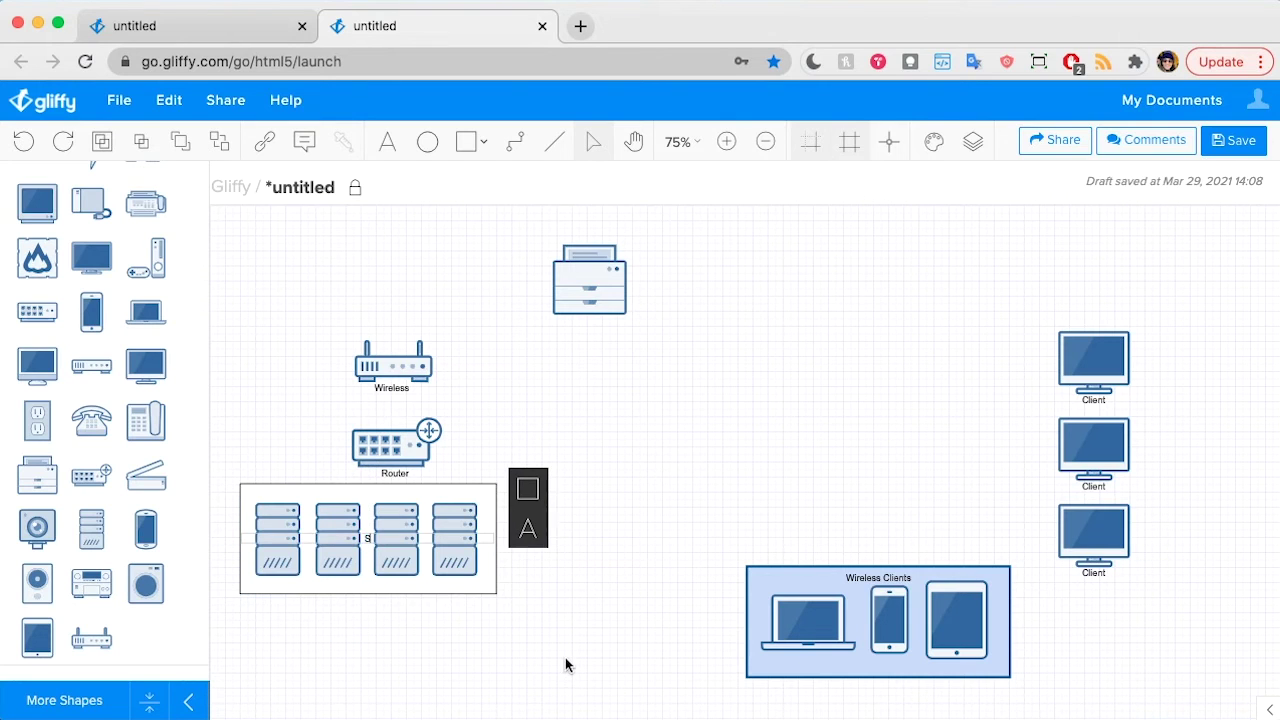
{"action": "type", "text": "ervers"}
{"action": "left_click", "coordinate": [528, 488]}
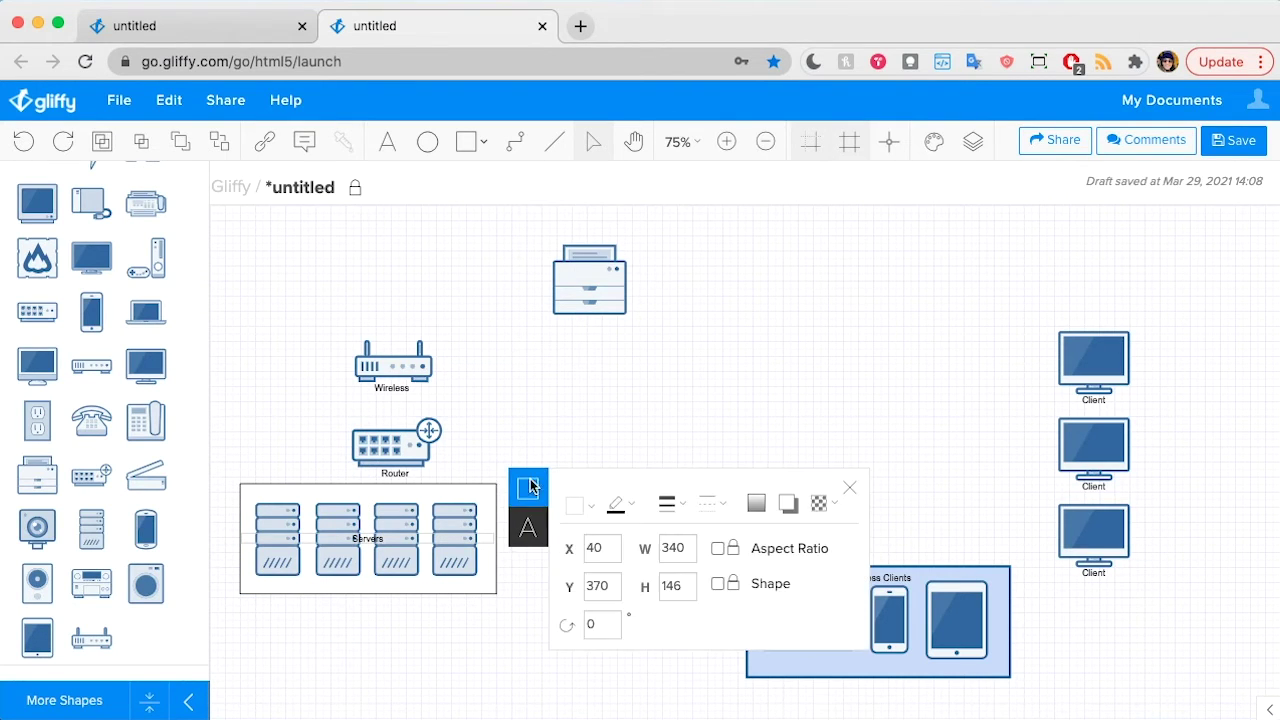
{"action": "left_click", "coordinate": [528, 528]}
{"action": "left_click", "coordinate": [736, 566]}
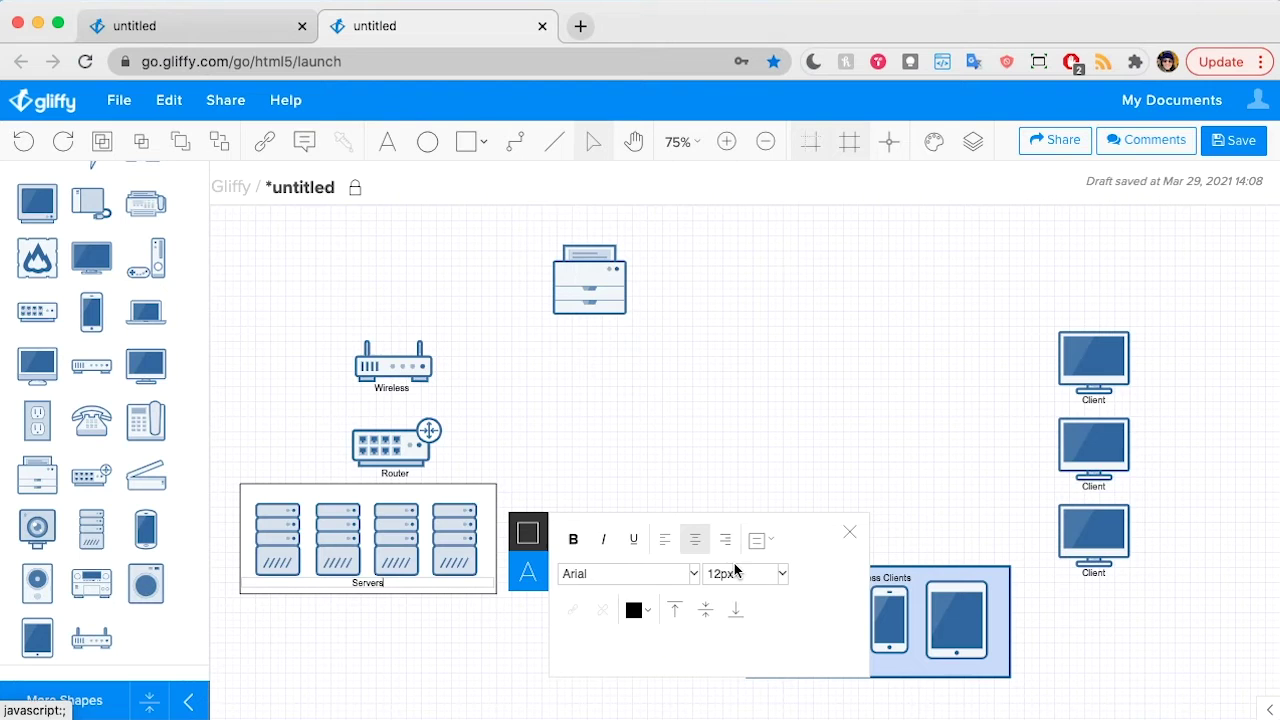
Step: Move the Servers box with its servers down and to the right
{"action": "left_click_drag", "start_coordinate": [314, 500], "coordinate": [309, 495]}
{"action": "right_click", "coordinate": [309, 492]}
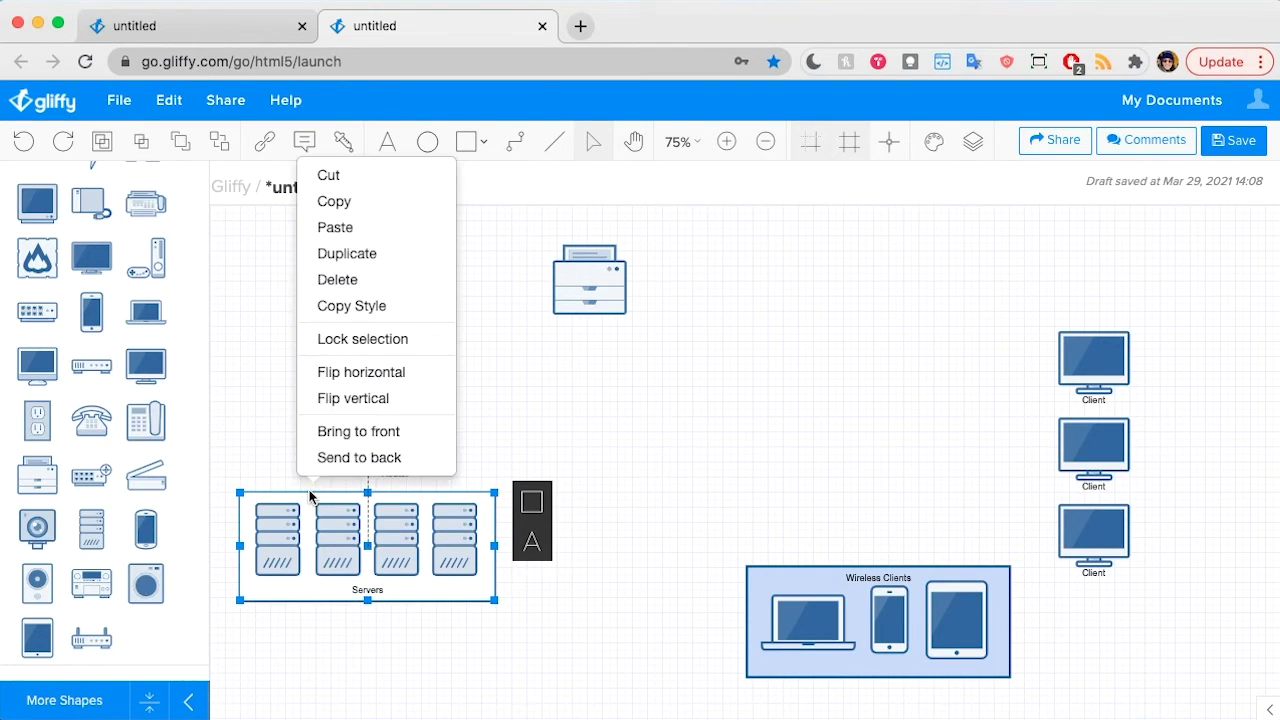
{"action": "key", "text": "Escape"}
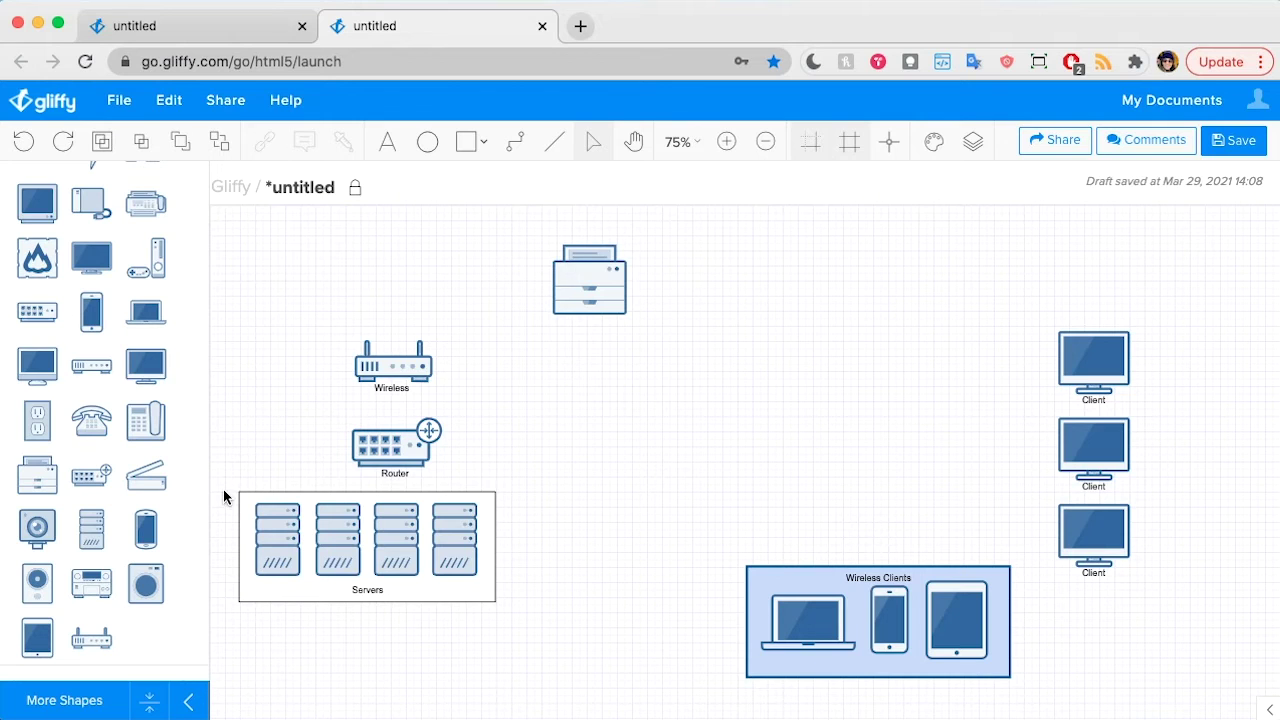
{"action": "left_click_drag", "start_coordinate": [225, 488], "coordinate": [570, 625]}
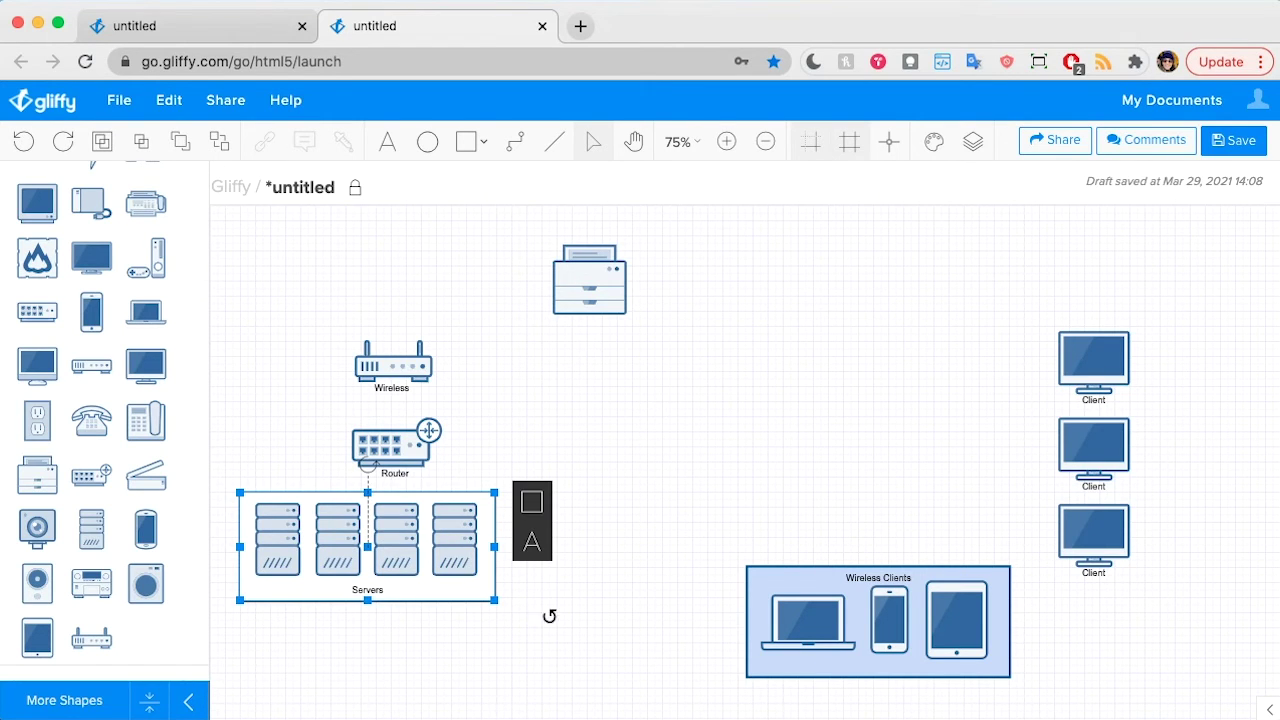
{"action": "left_click", "coordinate": [707, 466]}
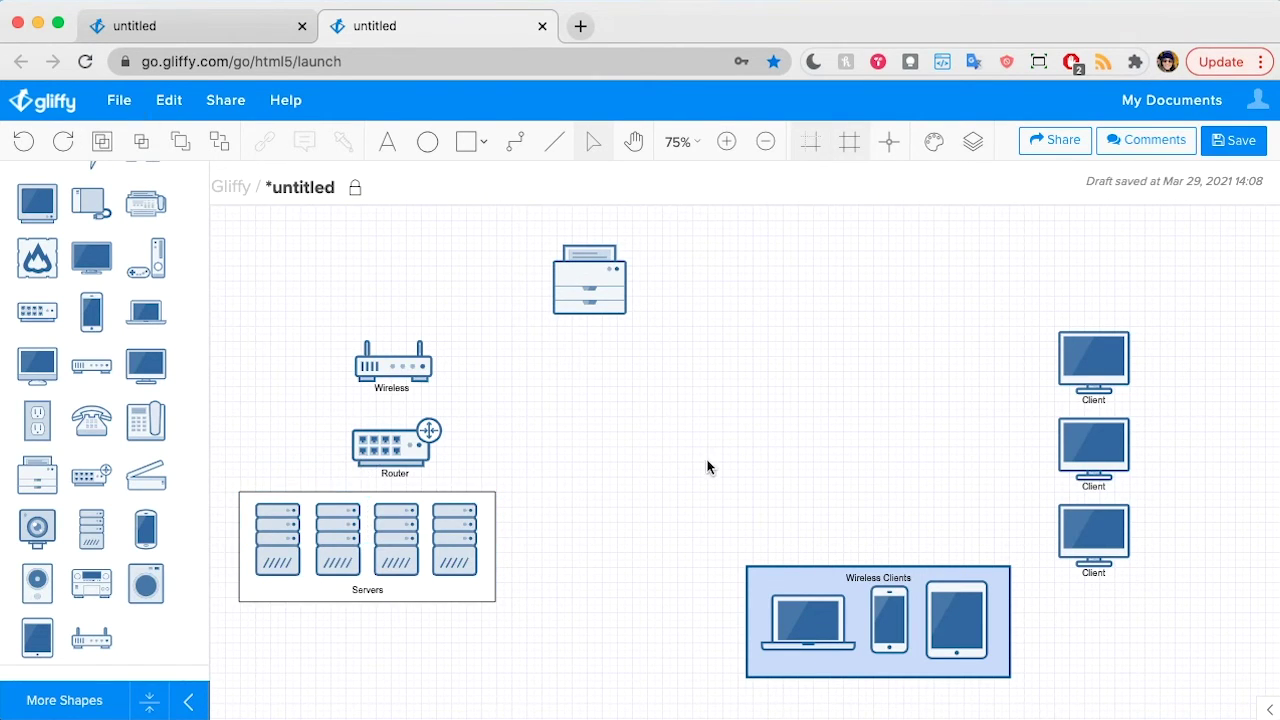
{"action": "left_click_drag", "start_coordinate": [418, 527], "coordinate": [549, 593]}
{"action": "left_click", "coordinate": [951, 457]}
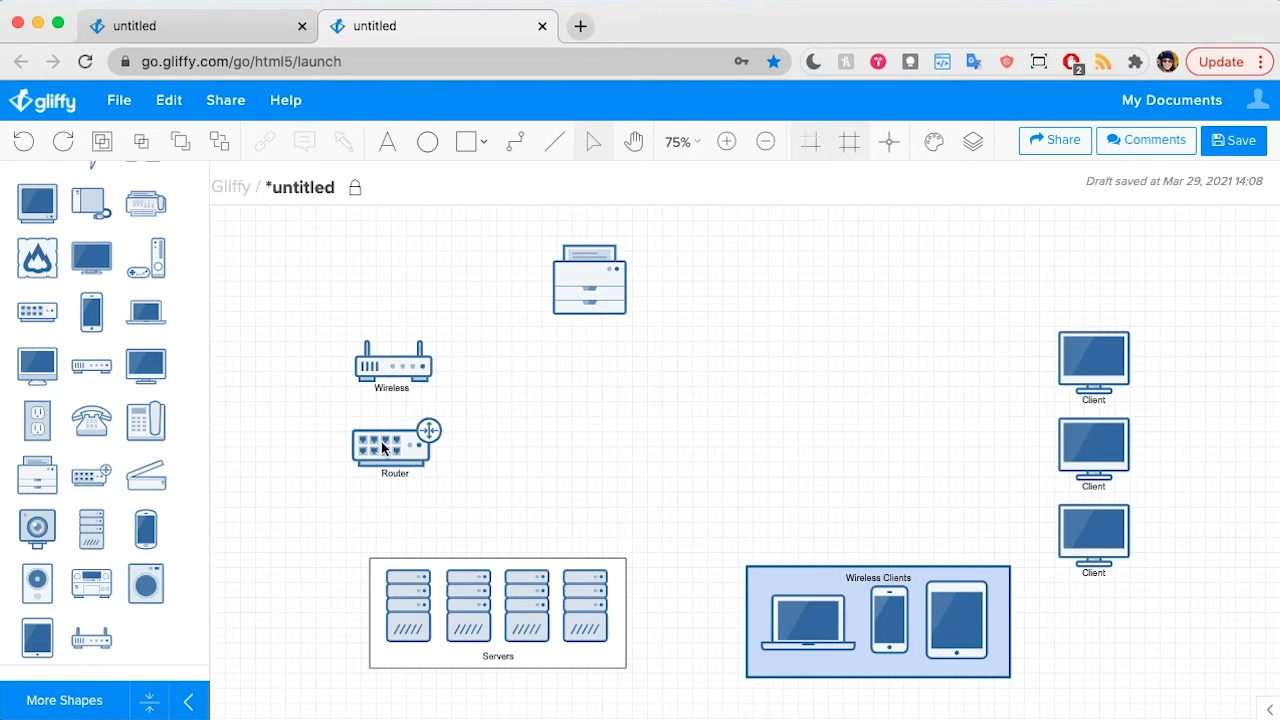
Step: Move the Router toward the canvas centre with the Wireless router just above it
{"action": "left_click_drag", "start_coordinate": [382, 447], "coordinate": [679, 443]}
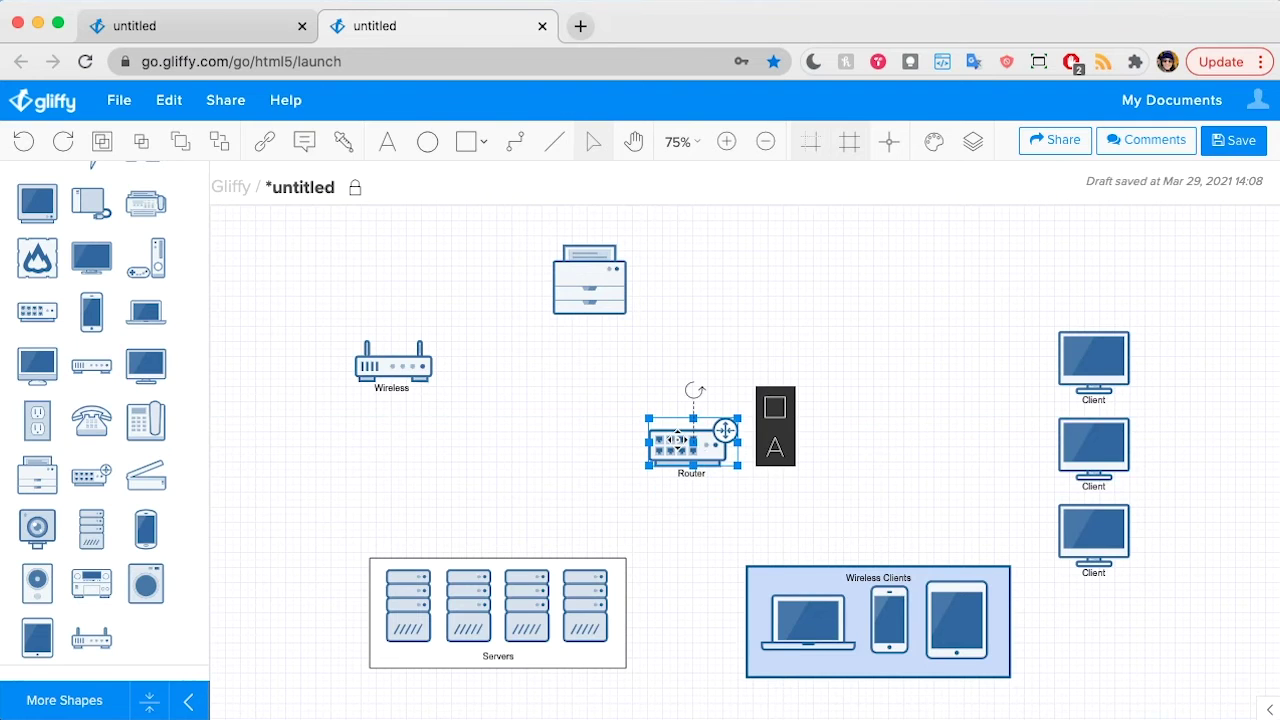
{"action": "right_click", "coordinate": [845, 415]}
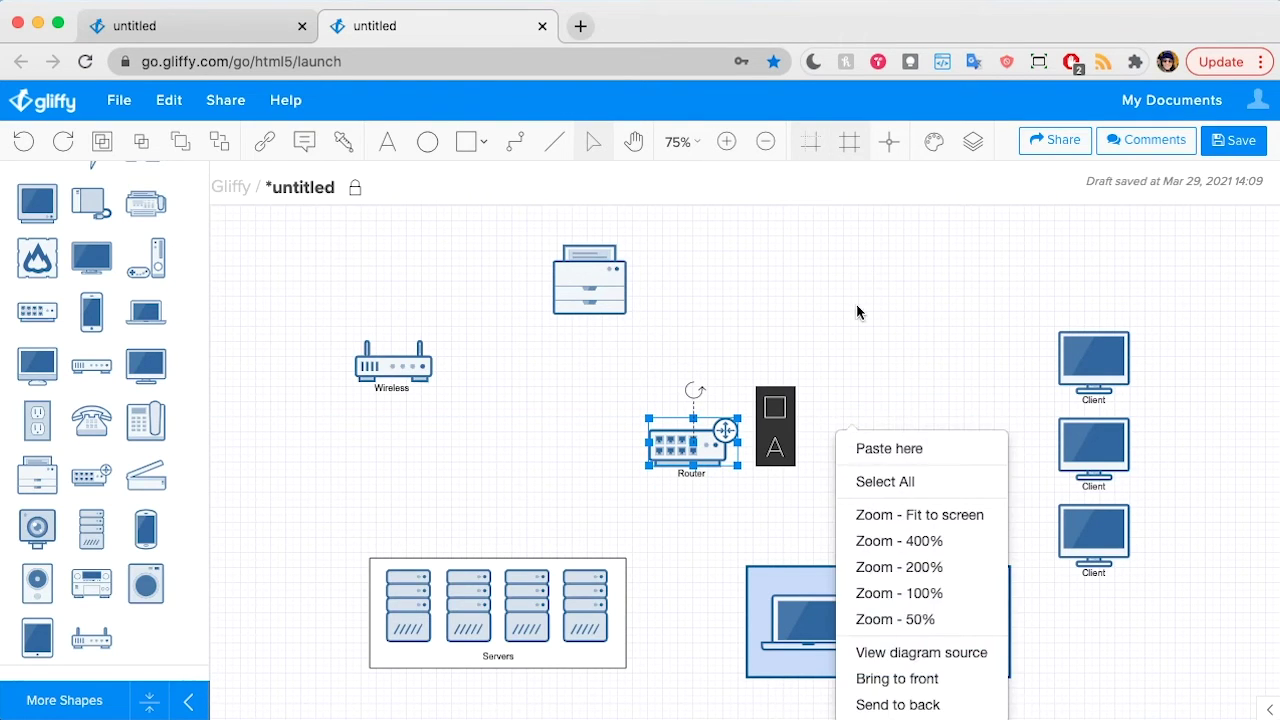
{"action": "left_click", "coordinate": [872, 277]}
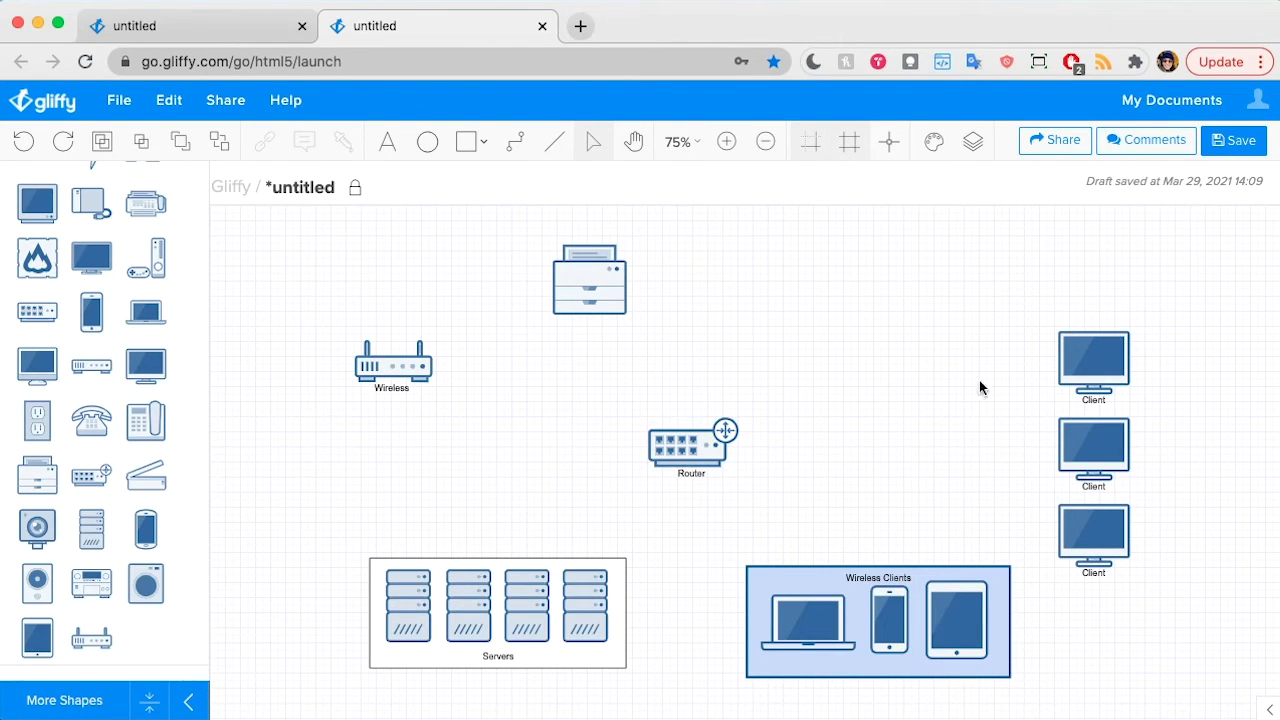
{"action": "left_click_drag", "start_coordinate": [401, 360], "coordinate": [677, 362]}
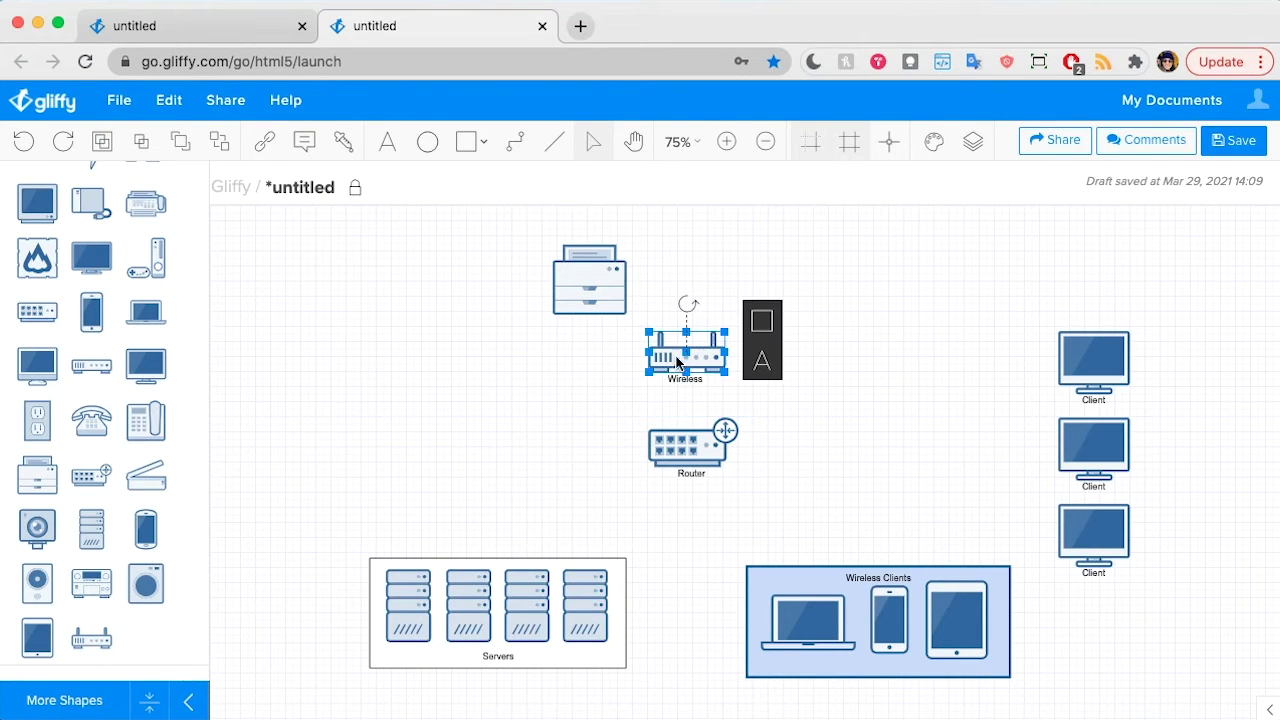
Step: Put the printer right of the Router and Wireless Clients above Wireless, then lower that stack
{"action": "left_click_drag", "start_coordinate": [604, 291], "coordinate": [965, 445]}
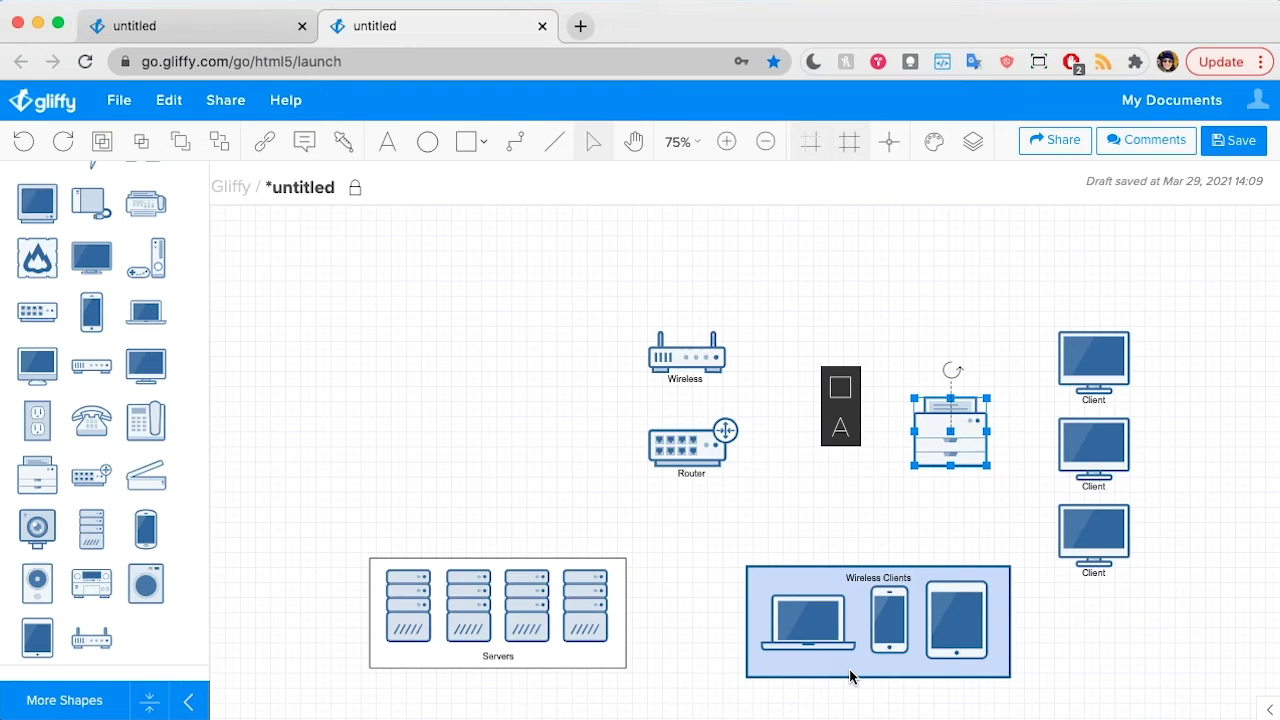
{"action": "left_click", "coordinate": [855, 655]}
{"action": "left_click_drag", "start_coordinate": [855, 655], "coordinate": [672, 280]}
{"action": "left_click_drag", "start_coordinate": [503, 236], "coordinate": [843, 484]}
{"action": "left_click", "coordinate": [777, 242], "text": "shift"}
{"action": "left_click_drag", "start_coordinate": [777, 242], "coordinate": [784, 321]}
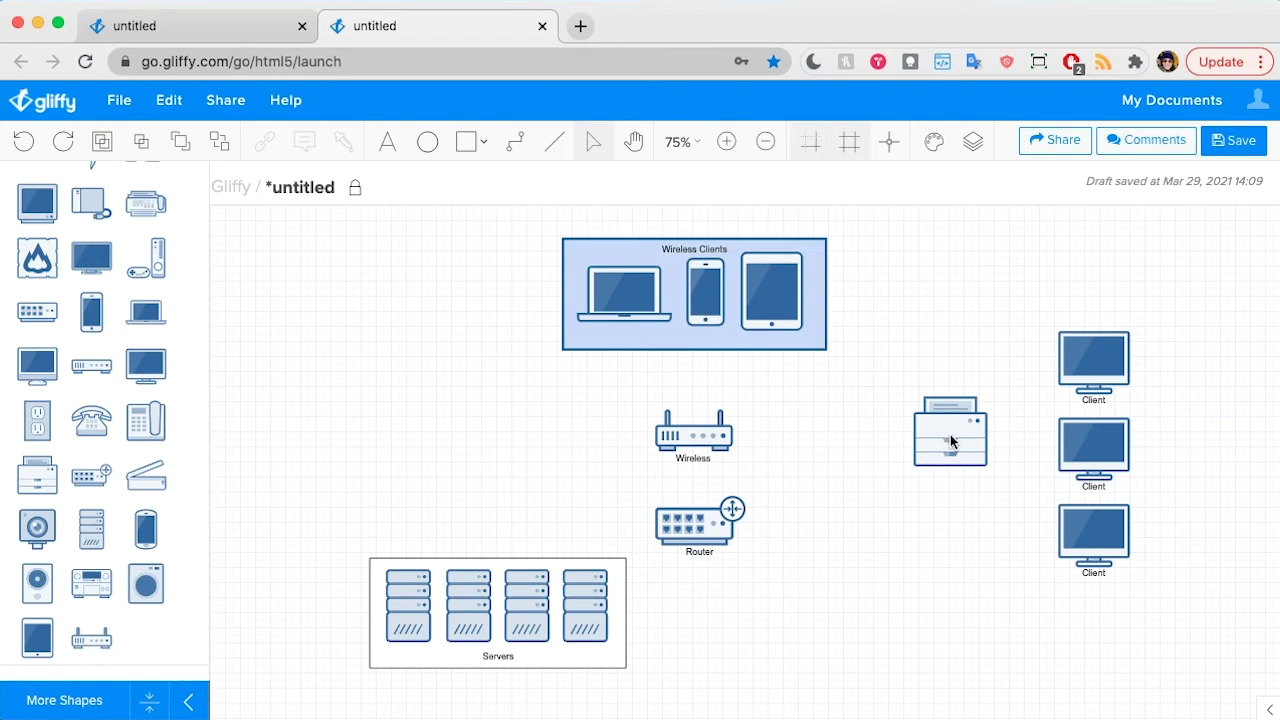
Step: Raise the printer beside Wireless Clients, shift the three Clients left, and move Servers right and down
{"action": "left_click_drag", "start_coordinate": [951, 437], "coordinate": [910, 320]}
{"action": "left_click", "coordinate": [885, 563]}
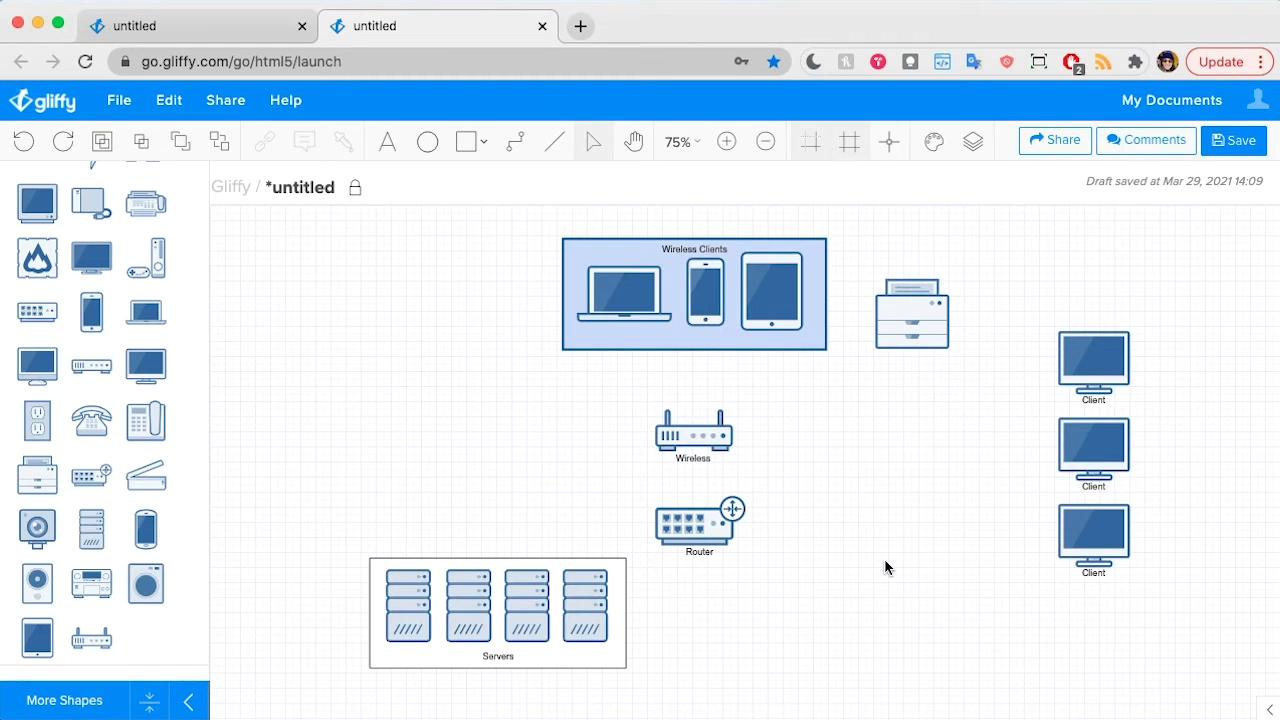
{"action": "scroll", "coordinate": [858, 570], "scroll_direction": "down", "scroll_amount": 2}
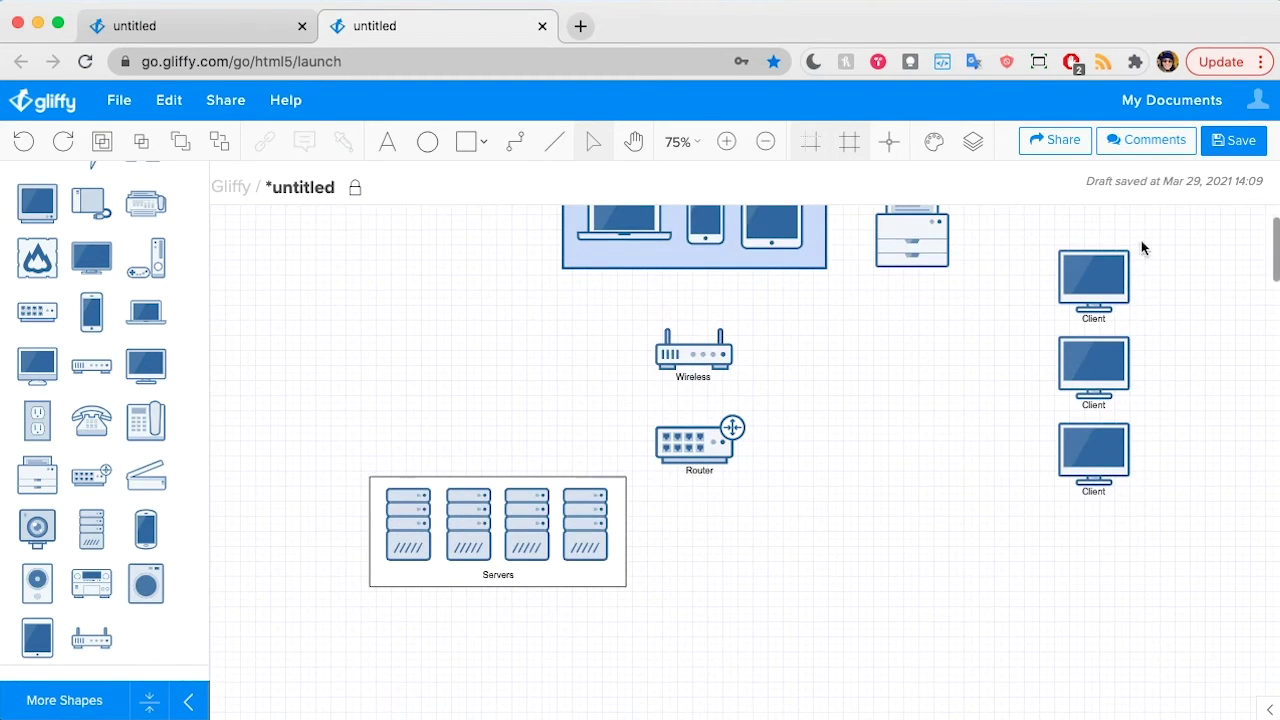
{"action": "left_click", "coordinate": [1109, 271]}
{"action": "left_click_drag", "start_coordinate": [1109, 271], "coordinate": [909, 343]}
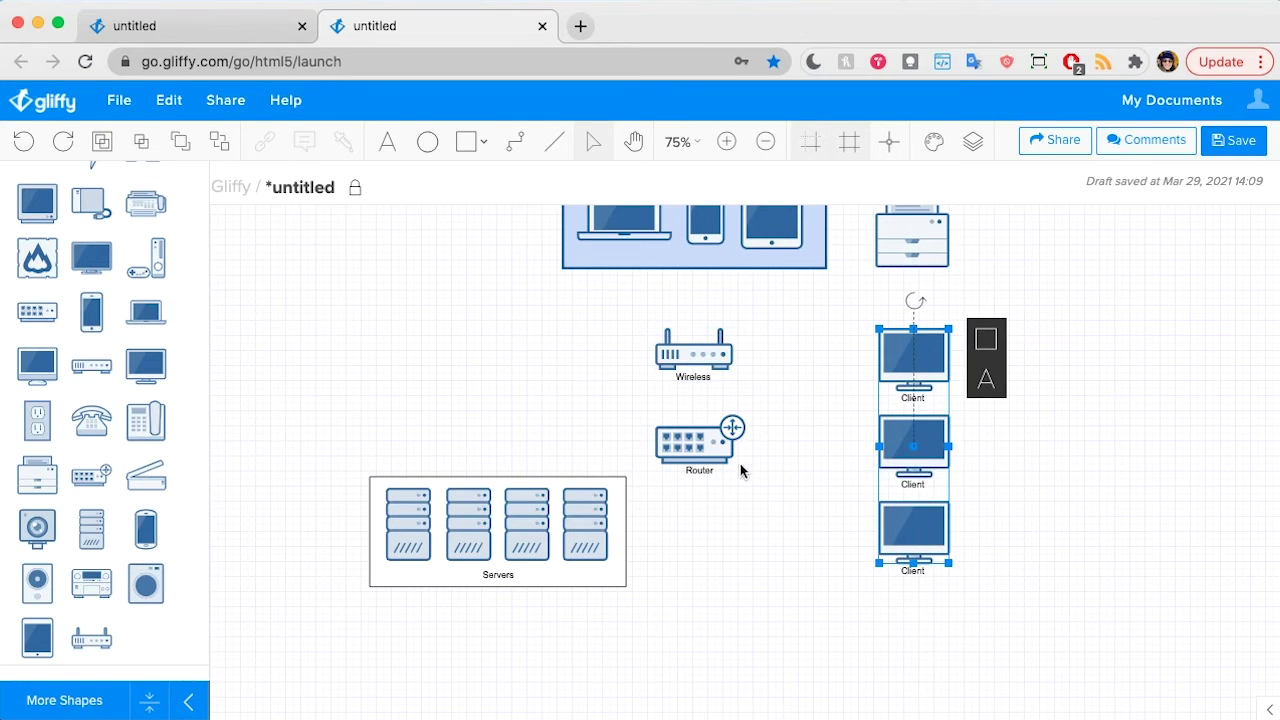
{"action": "left_click", "coordinate": [1064, 519]}
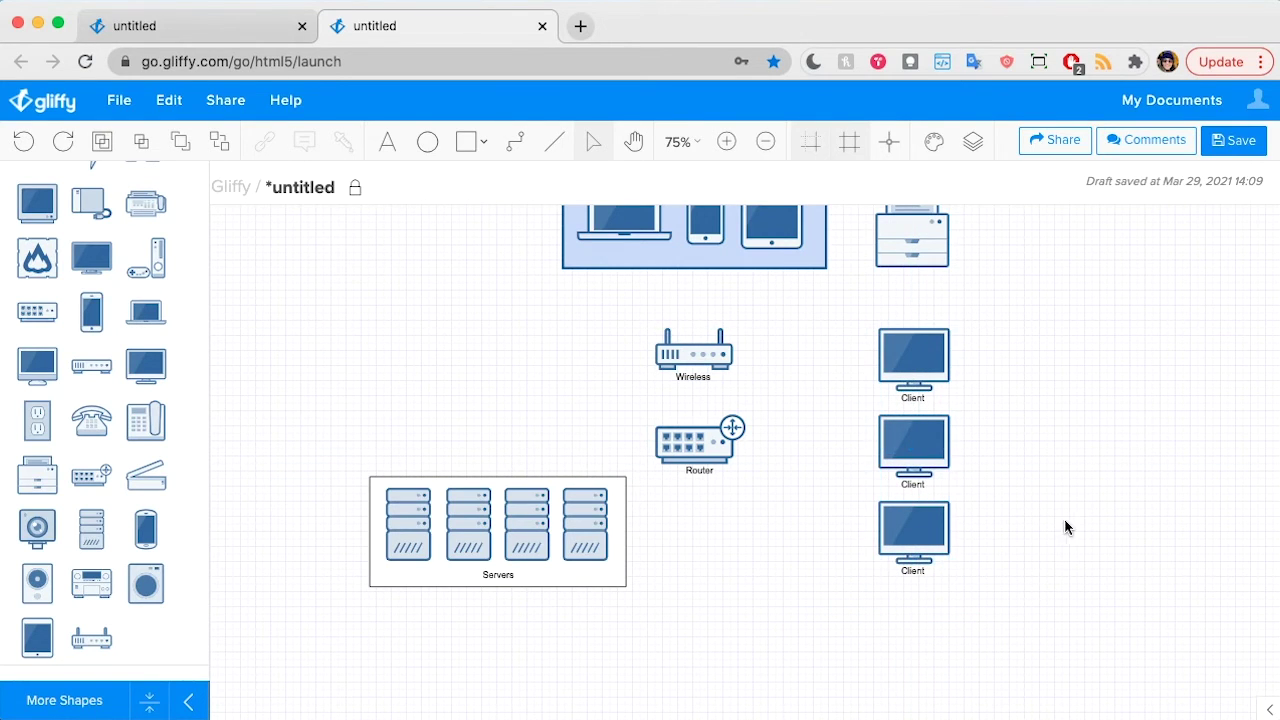
{"action": "left_click_drag", "start_coordinate": [558, 486], "coordinate": [742, 557]}
Step: Connect the Wireless router to Wireless Clients and to the printer
{"action": "scroll", "coordinate": [367, 475], "scroll_direction": "up", "scroll_amount": 2}
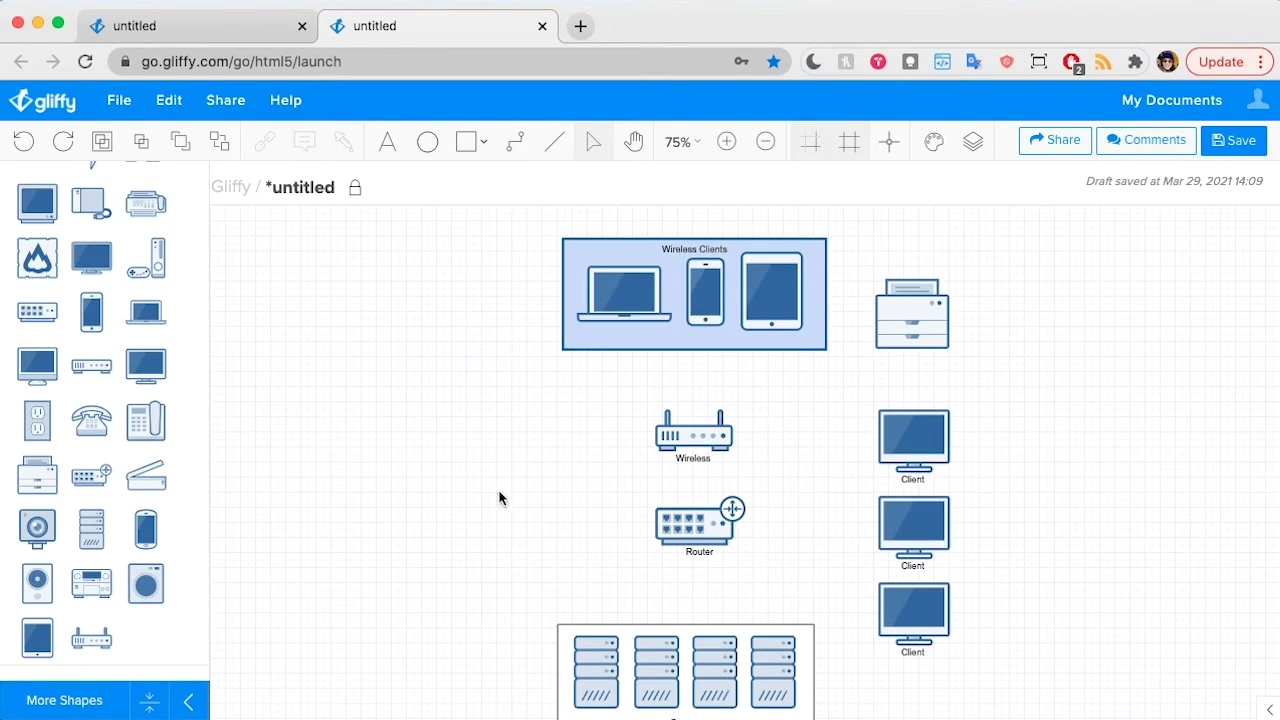
{"action": "left_click", "coordinate": [517, 145]}
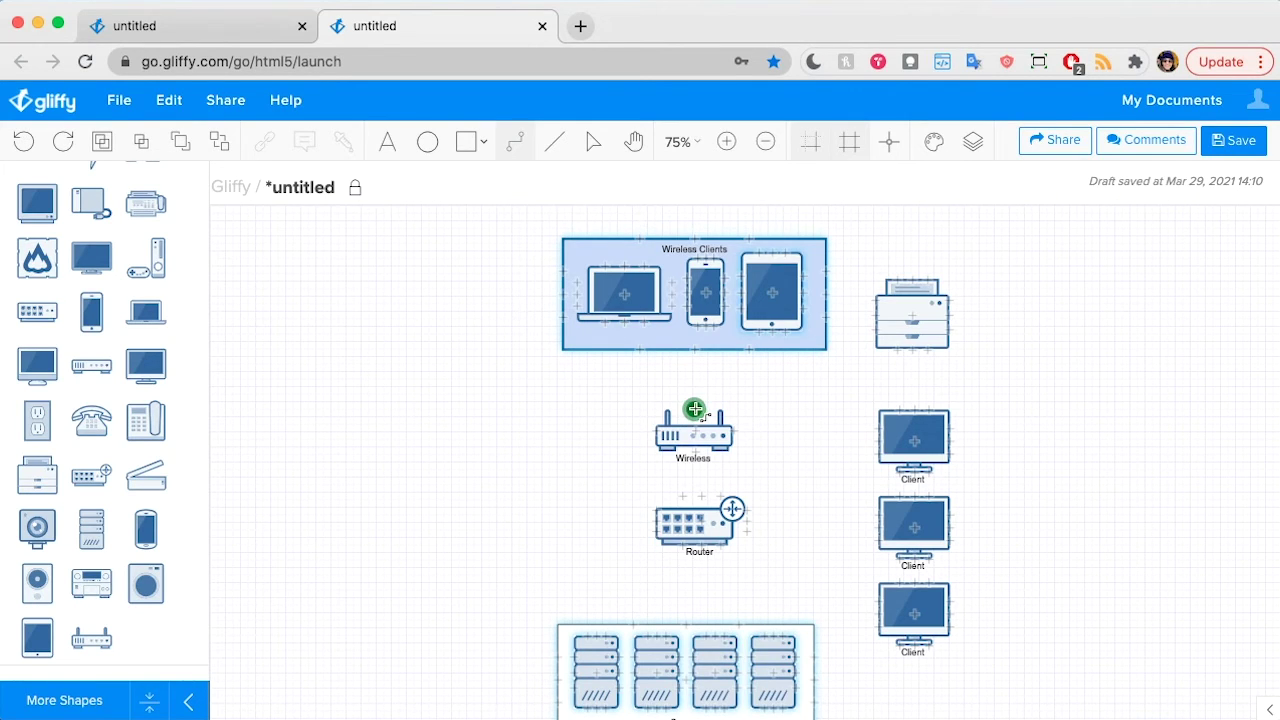
{"action": "left_click_drag", "start_coordinate": [695, 409], "coordinate": [694, 349]}
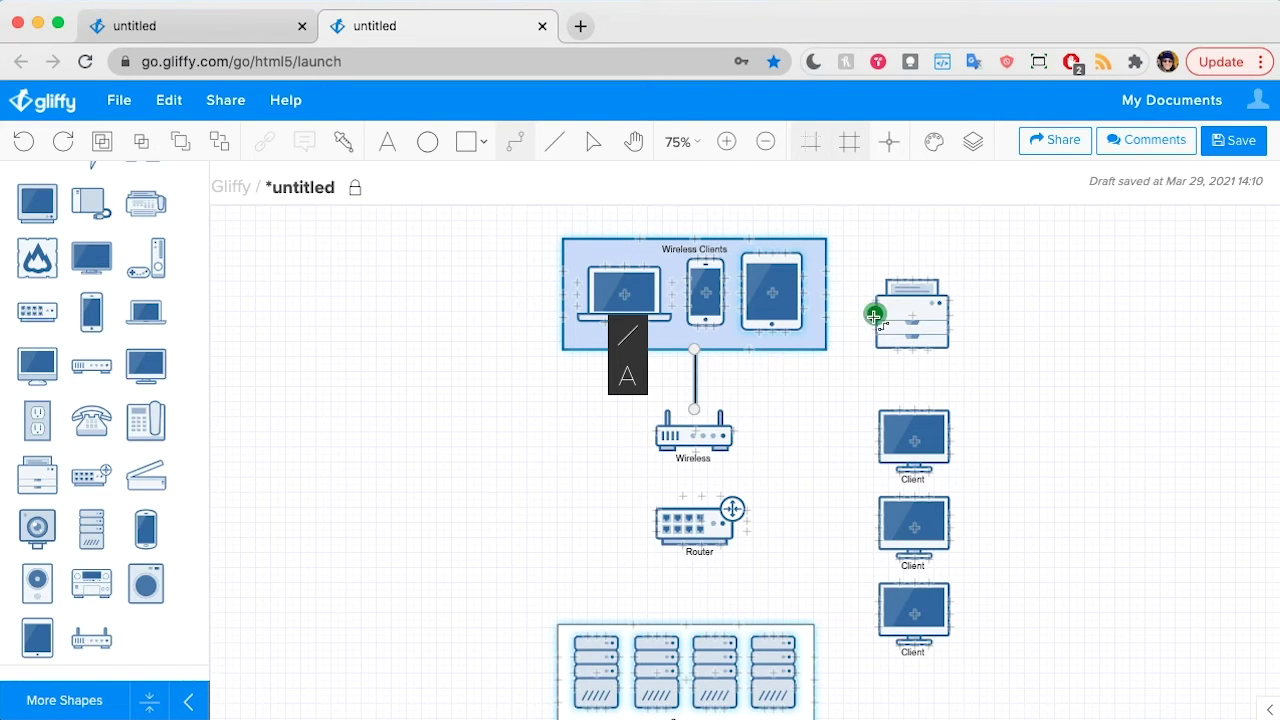
{"action": "left_click_drag", "start_coordinate": [876, 314], "coordinate": [733, 431]}
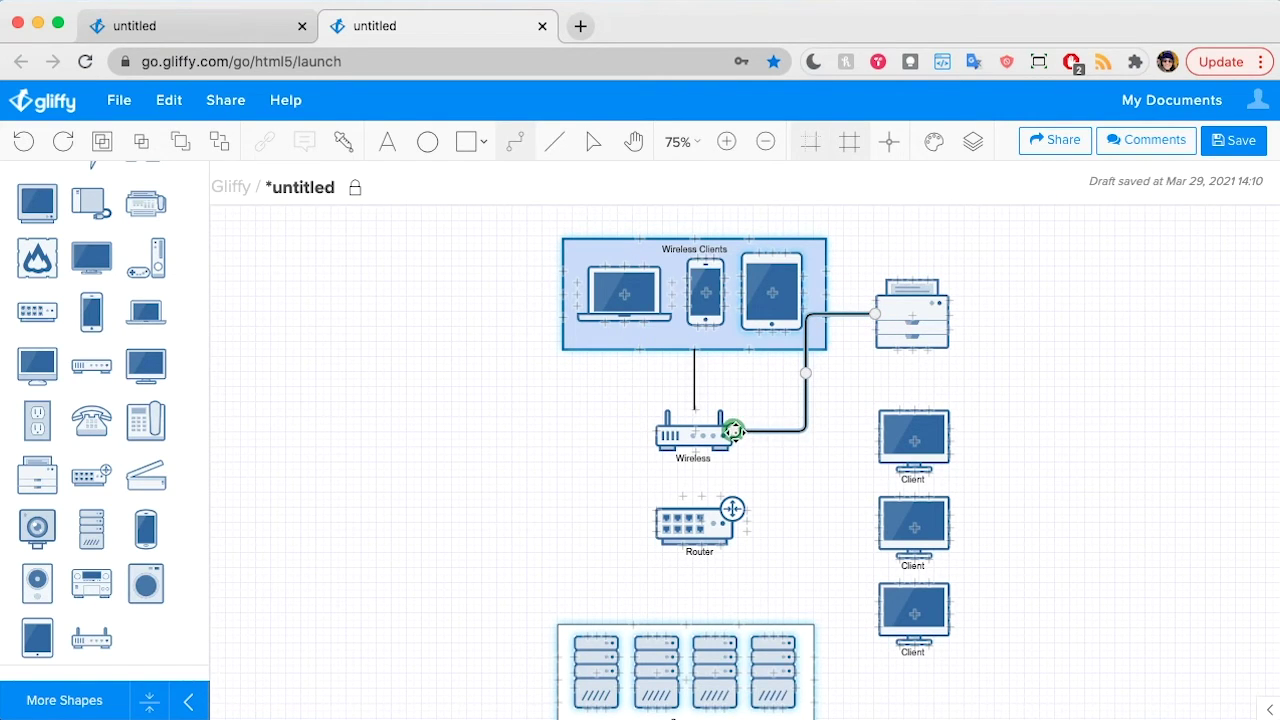
Step: Connect the Router to the three Client monitors, the Servers, and the Wireless router
{"action": "left_click_drag", "start_coordinate": [748, 520], "coordinate": [878, 527]}
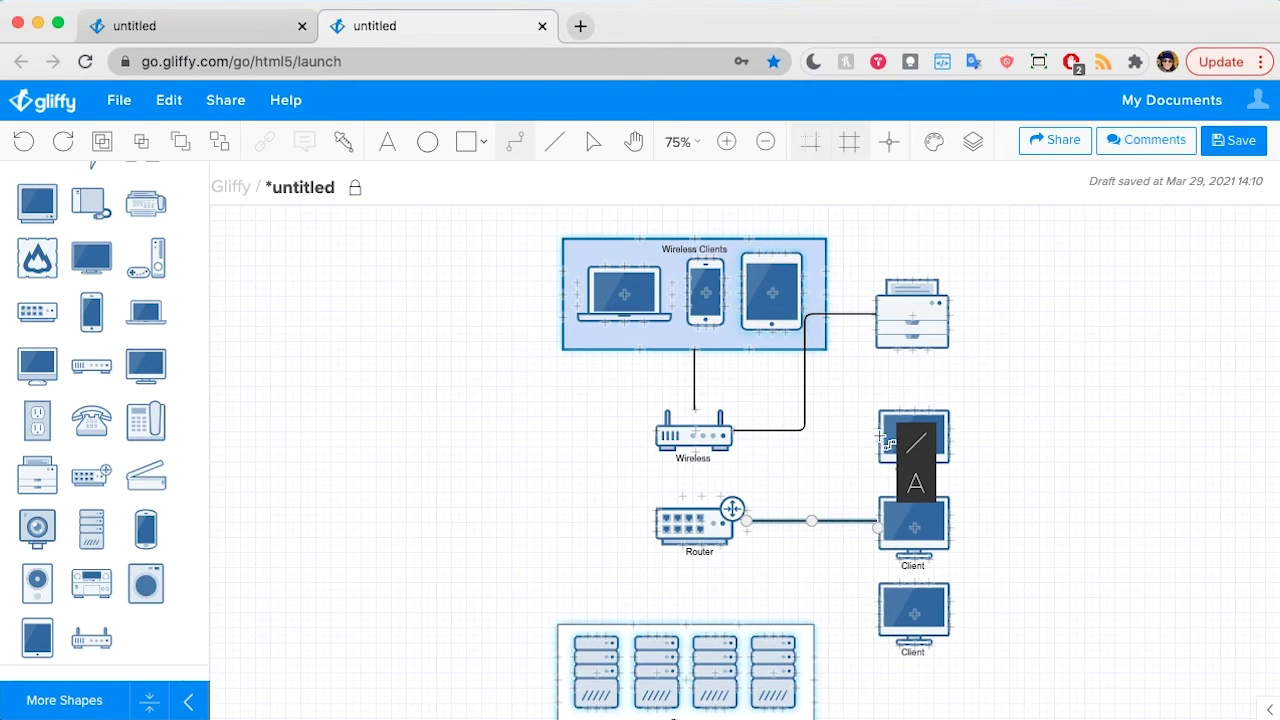
{"action": "left_click_drag", "start_coordinate": [878, 442], "coordinate": [734, 510]}
{"action": "left_click_drag", "start_coordinate": [877, 613], "coordinate": [734, 514]}
{"action": "left_click_drag", "start_coordinate": [686, 623], "coordinate": [699, 545]}
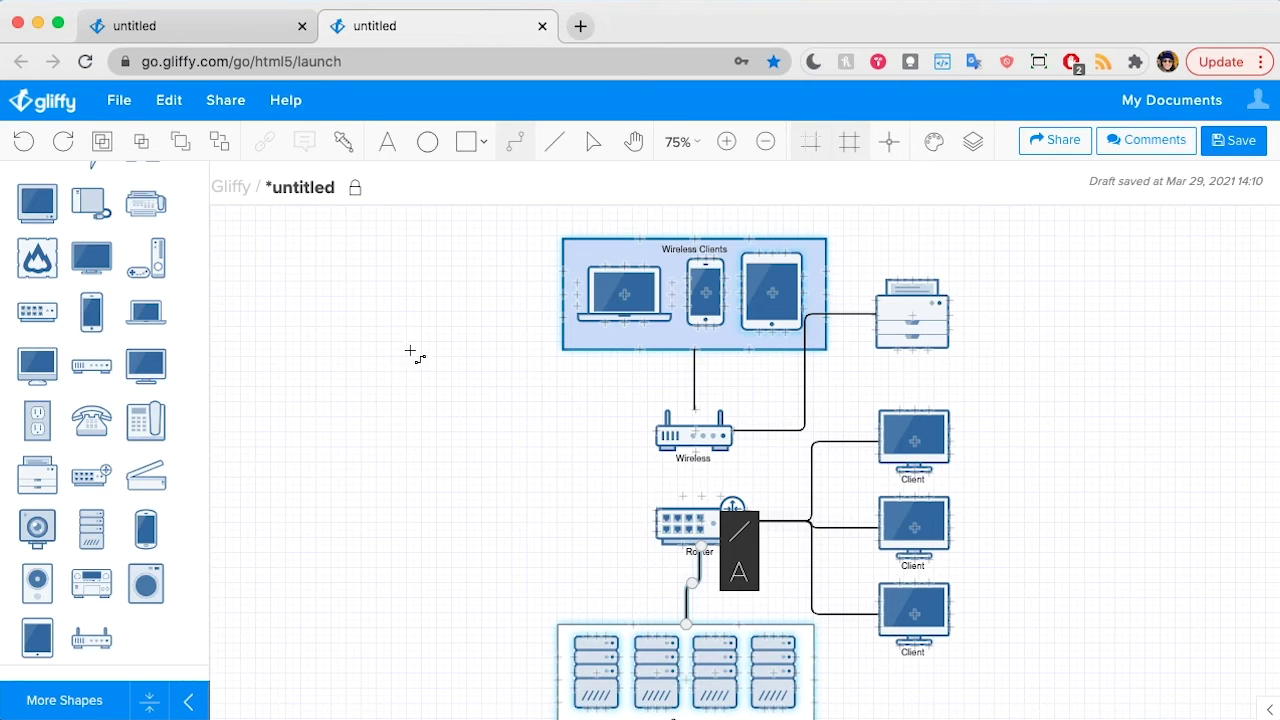
{"action": "left_click_drag", "start_coordinate": [700, 496], "coordinate": [700, 450]}
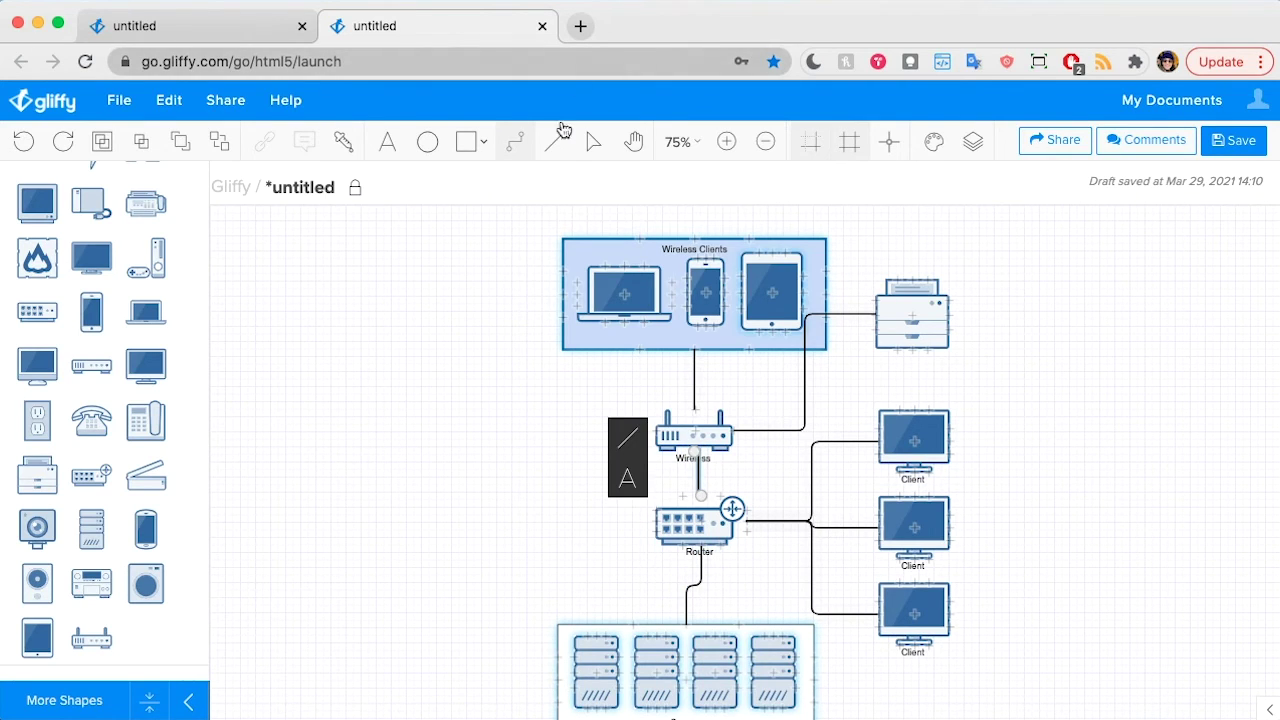
{"action": "left_click", "coordinate": [597, 142]}
Step: Nudge the Router and Servers down, shift the Clients right, and move the printer down-left
{"action": "scroll", "coordinate": [536, 422], "scroll_direction": "down", "scroll_amount": 2}
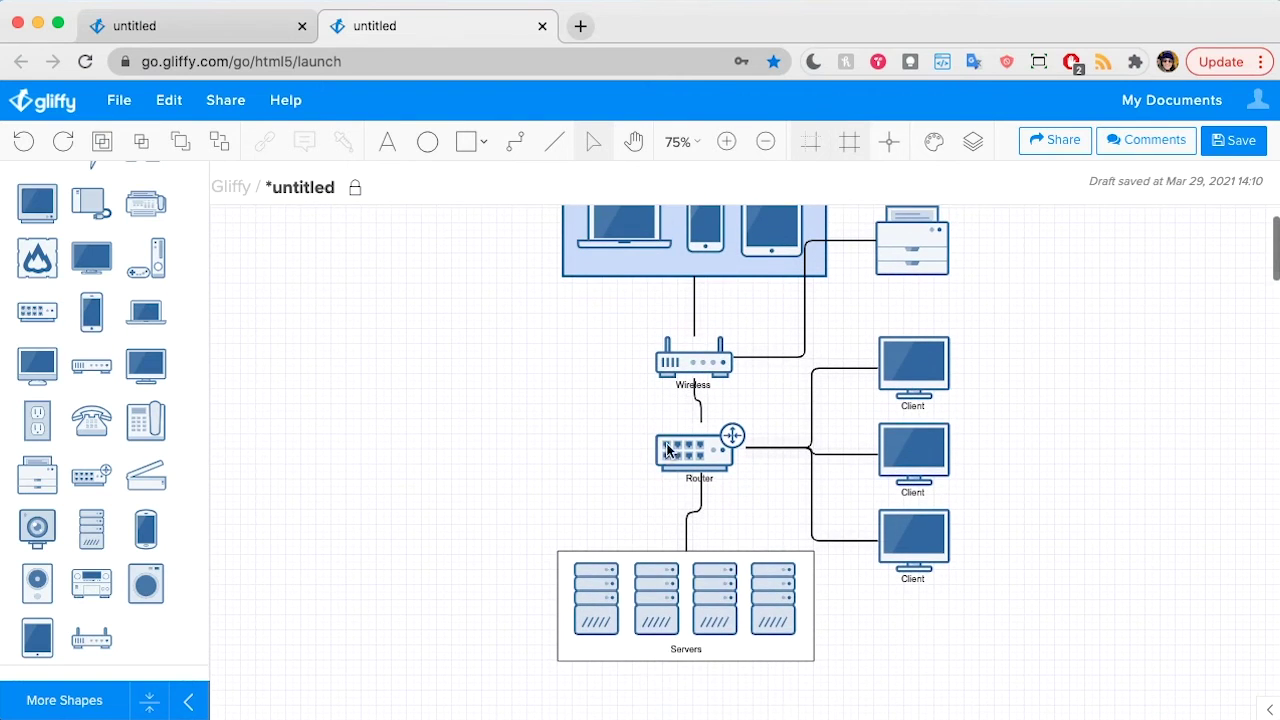
{"action": "left_click_drag", "start_coordinate": [668, 450], "coordinate": [669, 466]}
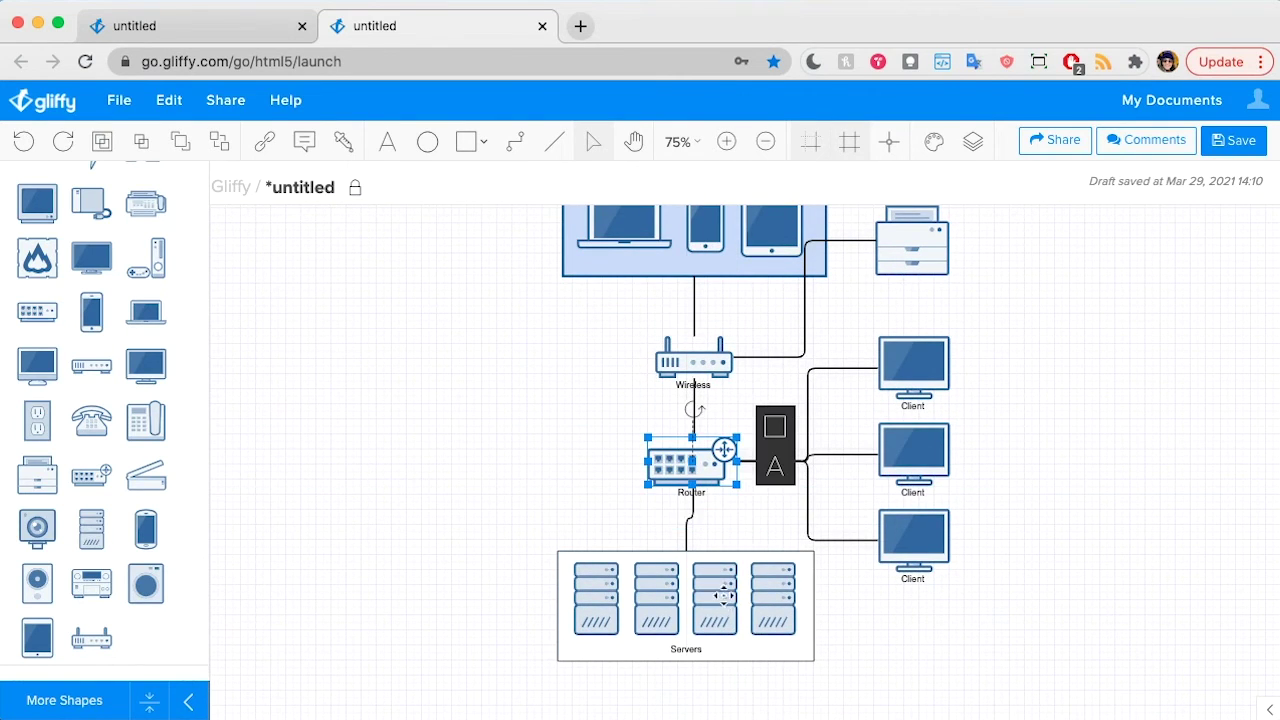
{"action": "mouse_move", "coordinate": [723, 597]}
{"action": "left_mouse_down"}
{"action": "mouse_move", "coordinate": [725, 630]}
{"action": "mouse_move", "coordinate": [728, 618]}
{"action": "left_mouse_up"}
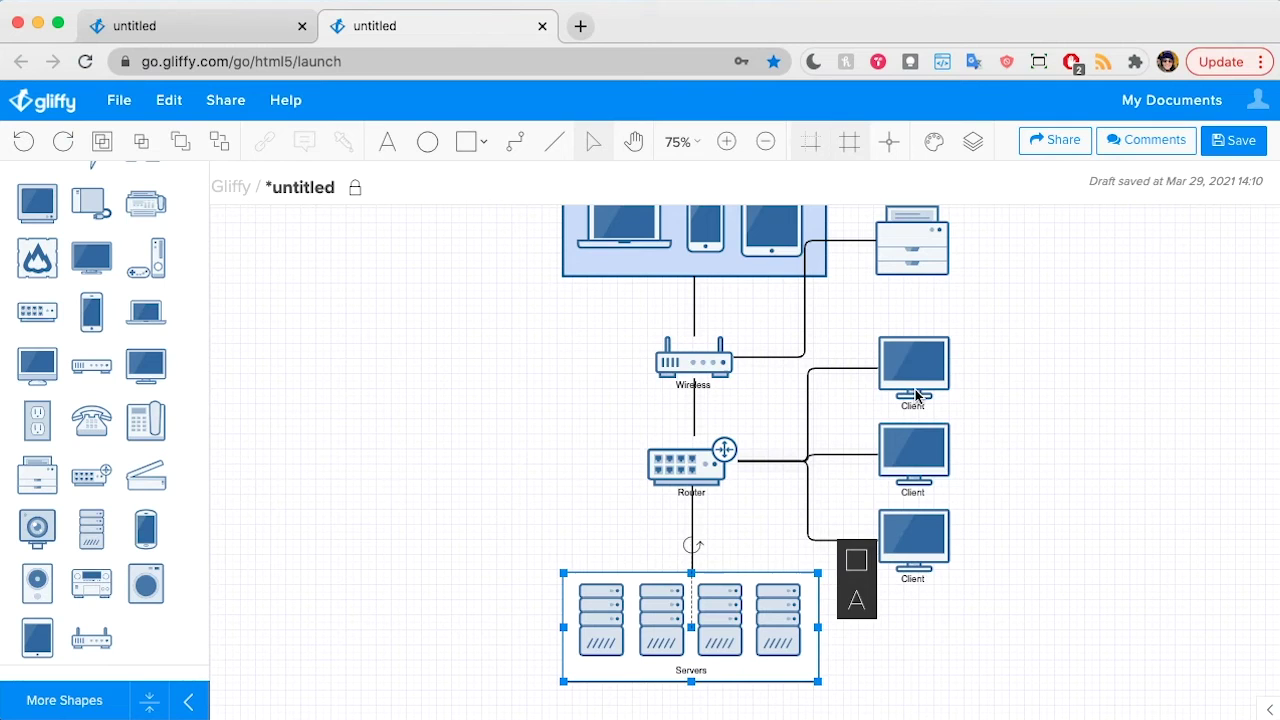
{"action": "left_click_drag", "start_coordinate": [916, 396], "coordinate": [1000, 396]}
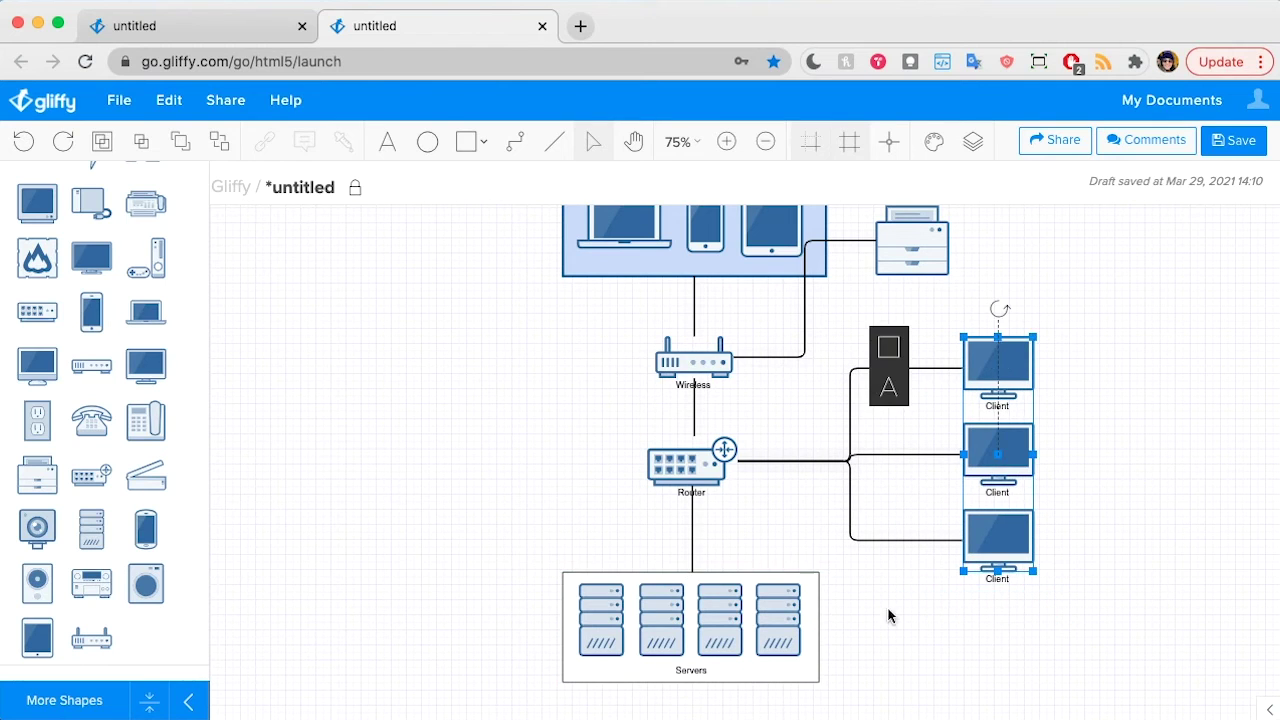
{"action": "left_click", "coordinate": [889, 616]}
{"action": "scroll", "coordinate": [892, 620], "scroll_direction": "up", "scroll_amount": 3}
{"action": "left_click", "coordinate": [836, 382]}
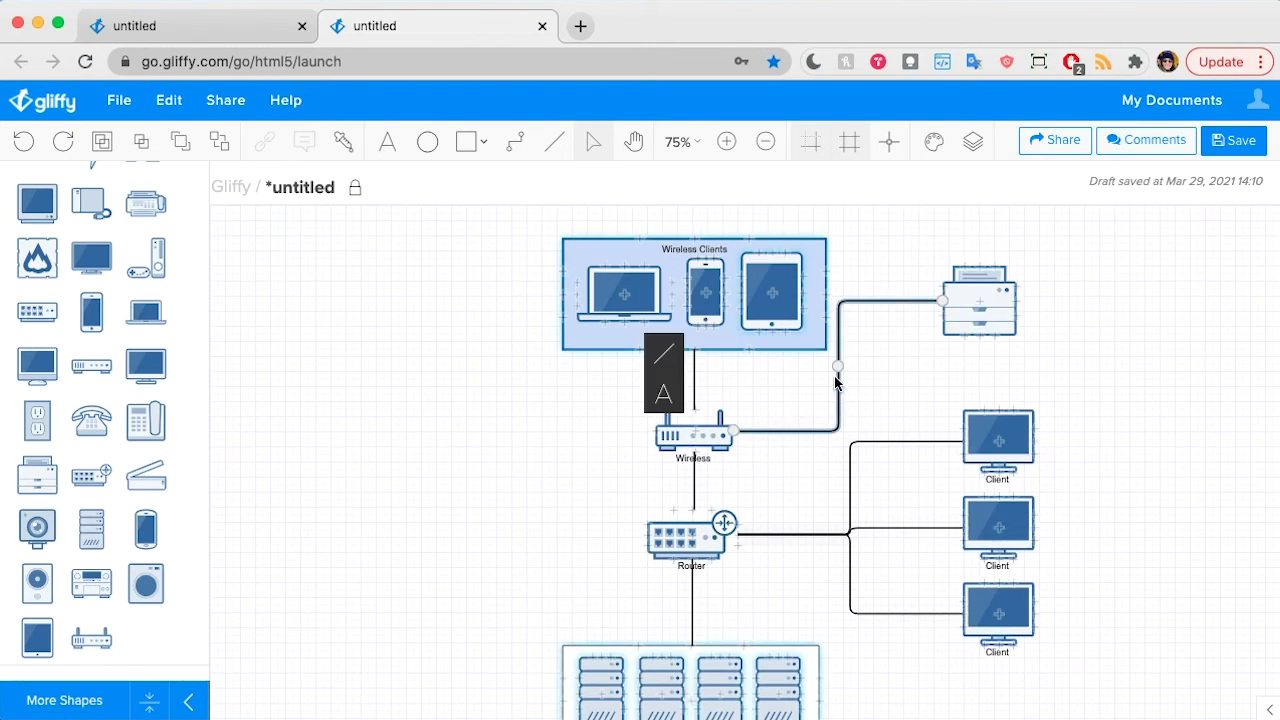
{"action": "left_click", "coordinate": [979, 300]}
{"action": "left_click_drag", "start_coordinate": [979, 300], "coordinate": [961, 341]}
Step: Set the Wireless and Router labels to sit on the left side of each shape
{"action": "left_click", "coordinate": [706, 463]}
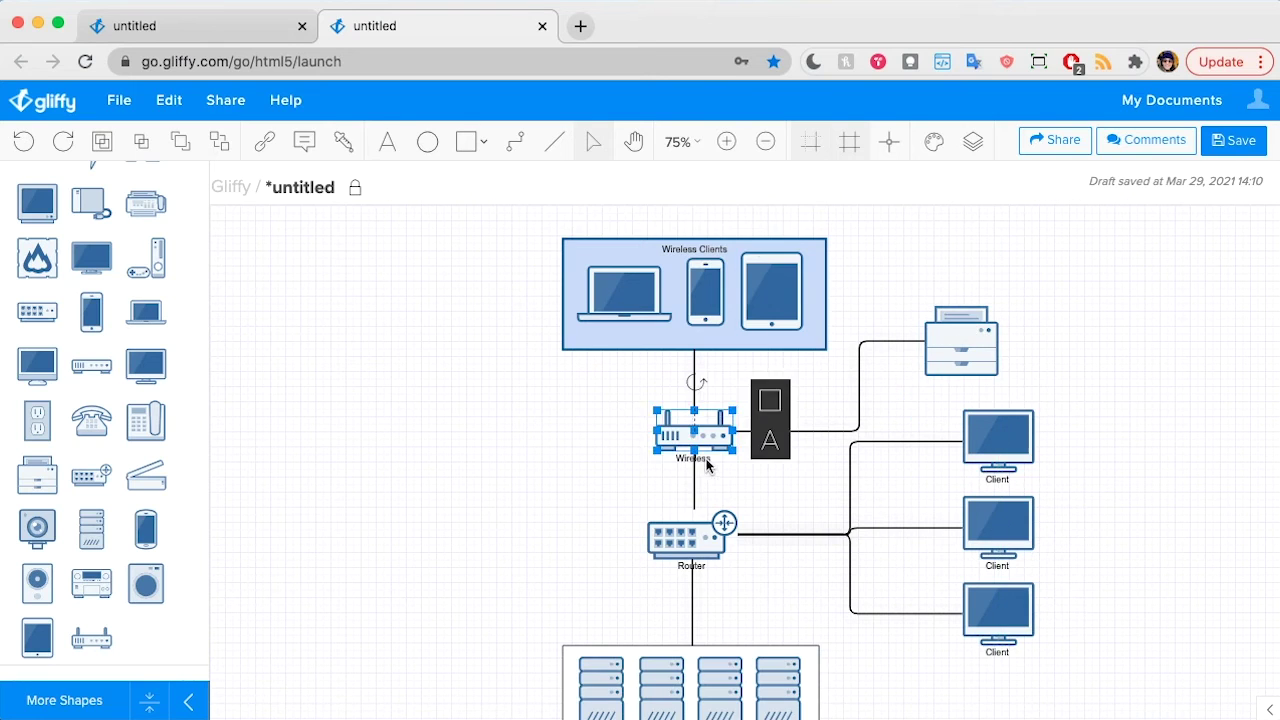
{"action": "left_click", "coordinate": [770, 440]}
{"action": "left_click", "coordinate": [1003, 416]}
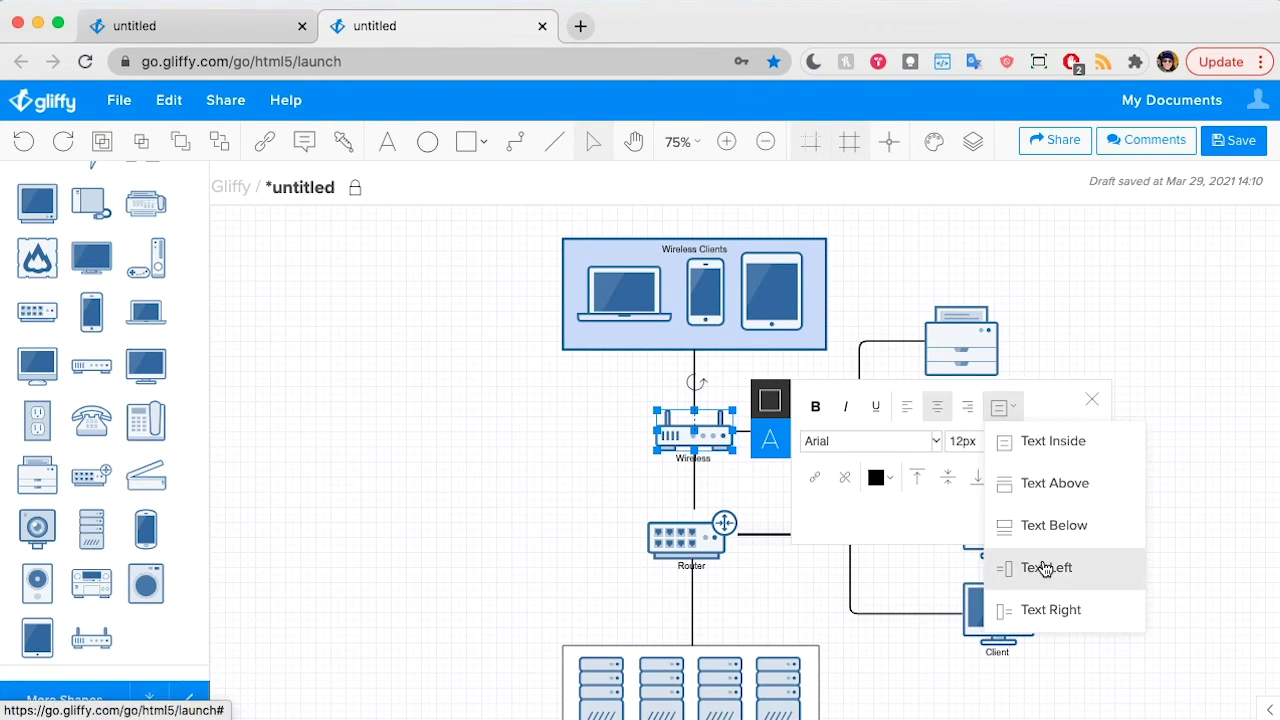
{"action": "left_click", "coordinate": [1045, 566]}
{"action": "left_click", "coordinate": [595, 508]}
{"action": "left_click", "coordinate": [686, 538]}
{"action": "left_click", "coordinate": [1009, 506]}
{"action": "left_click", "coordinate": [1057, 414]}
{"action": "left_click", "coordinate": [521, 537]}
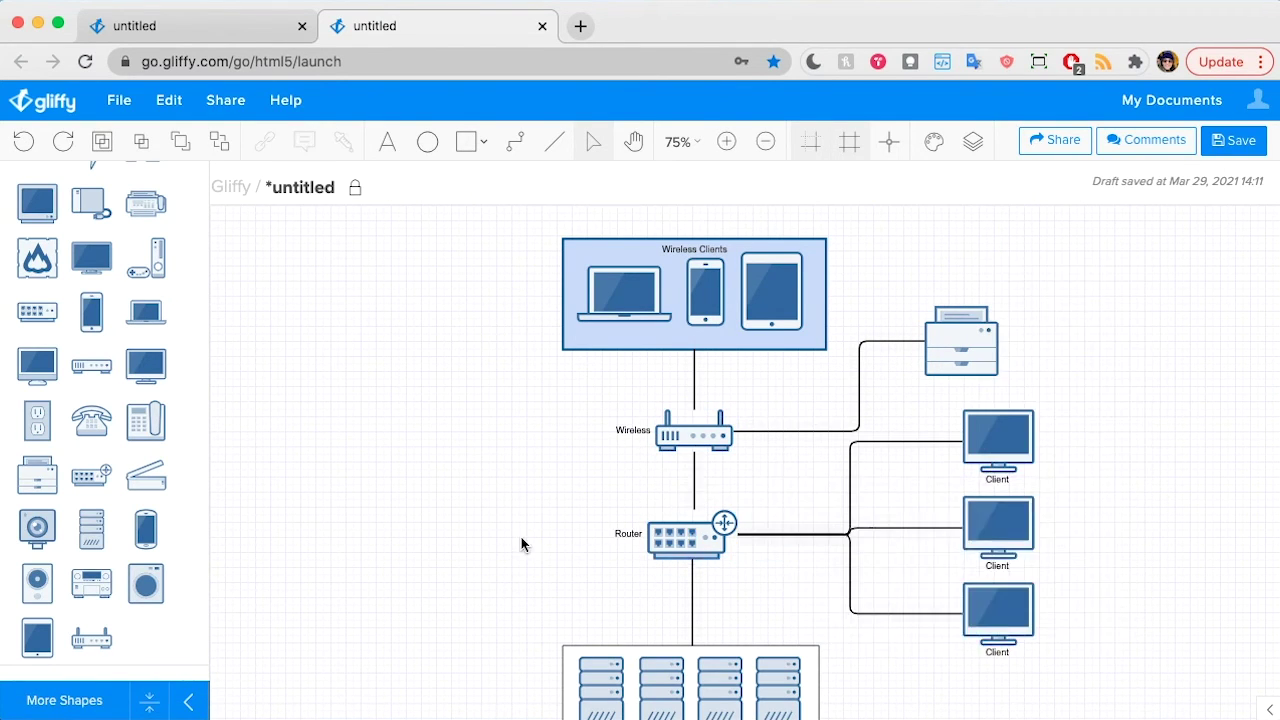
Step: Align the Client connector branches on one vertical trunk and lower the Clients slightly
{"action": "scroll", "coordinate": [521, 537], "scroll_direction": "down", "scroll_amount": 4}
{"action": "scroll", "coordinate": [711, 571], "scroll_direction": "up", "scroll_amount": 4}
{"action": "left_click", "coordinate": [850, 533]}
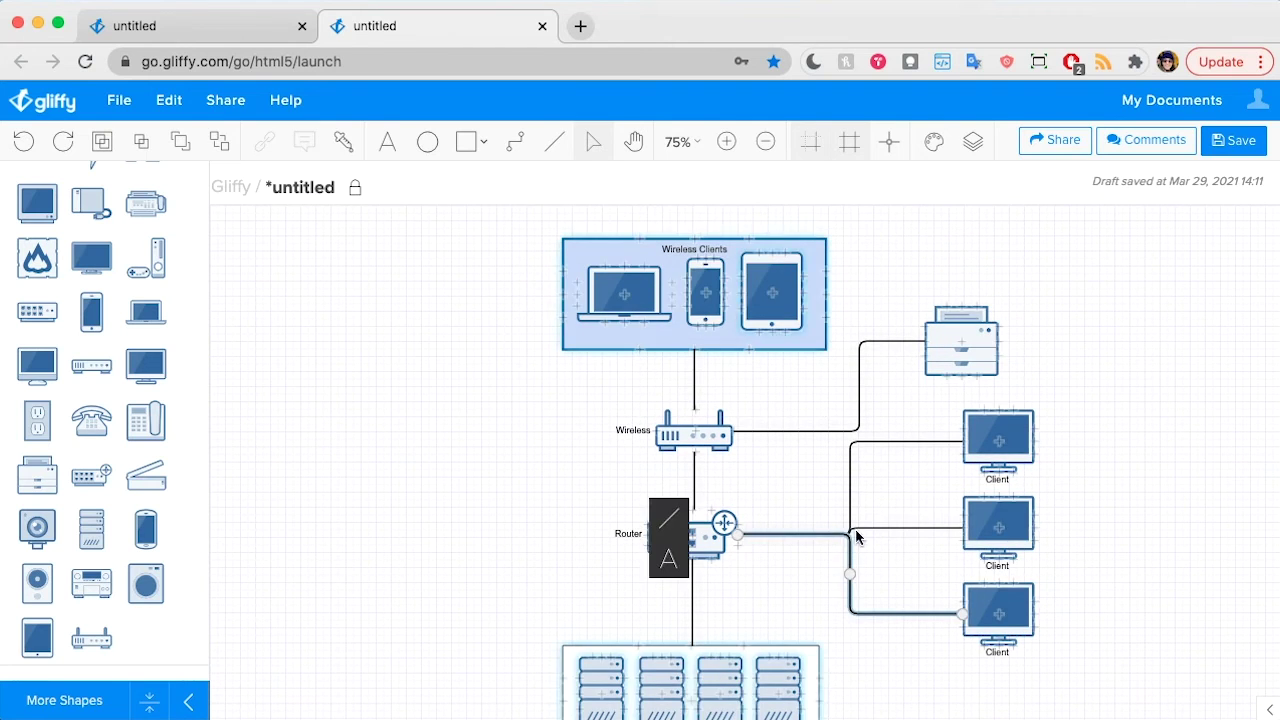
{"action": "left_click_drag", "start_coordinate": [850, 486], "coordinate": [891, 486]}
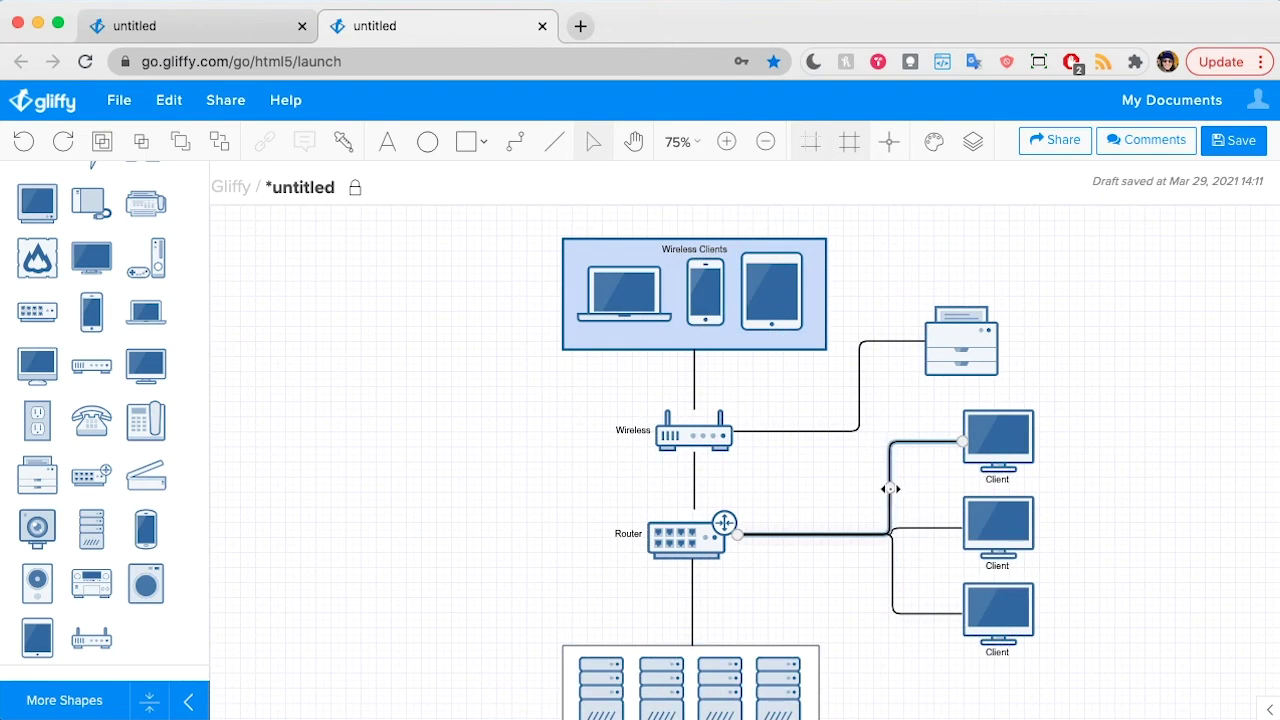
{"action": "left_click", "coordinate": [871, 574]}
{"action": "left_click_drag", "start_coordinate": [940, 395], "coordinate": [1070, 675]}
{"action": "left_click_drag", "start_coordinate": [998, 440], "coordinate": [998, 452]}
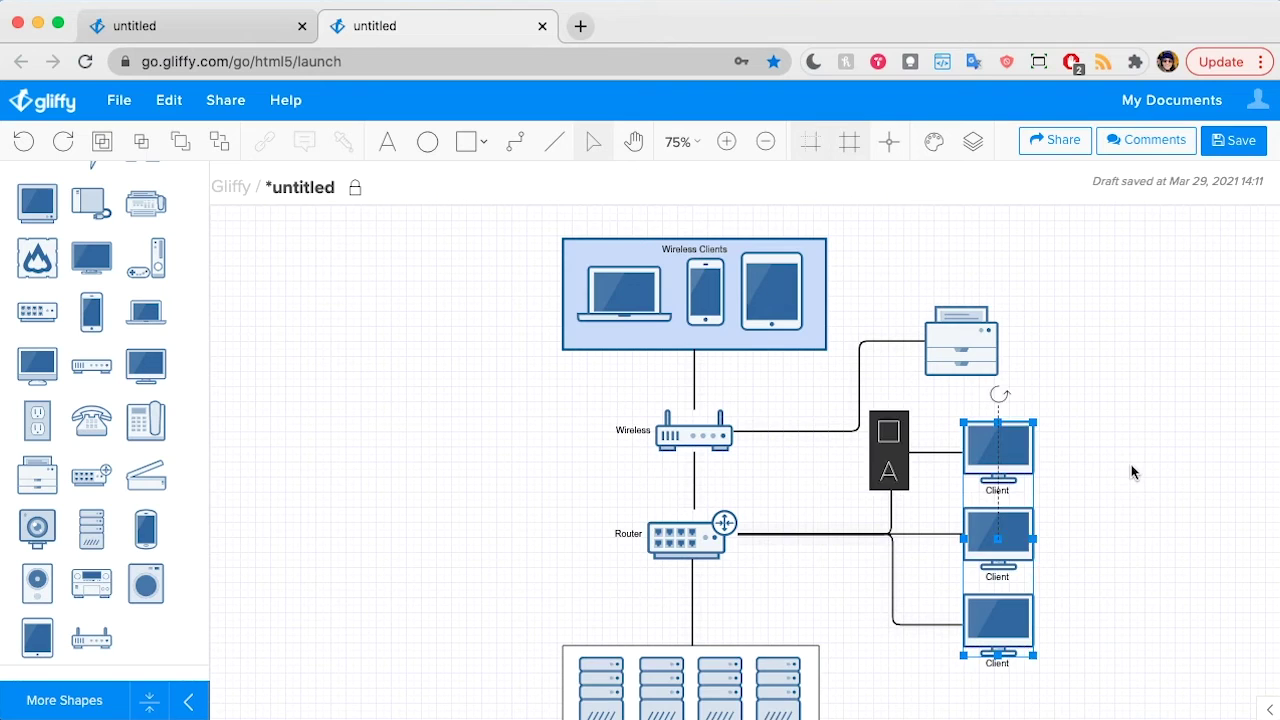
{"action": "left_click", "coordinate": [893, 582]}
{"action": "left_click", "coordinate": [1137, 509]}
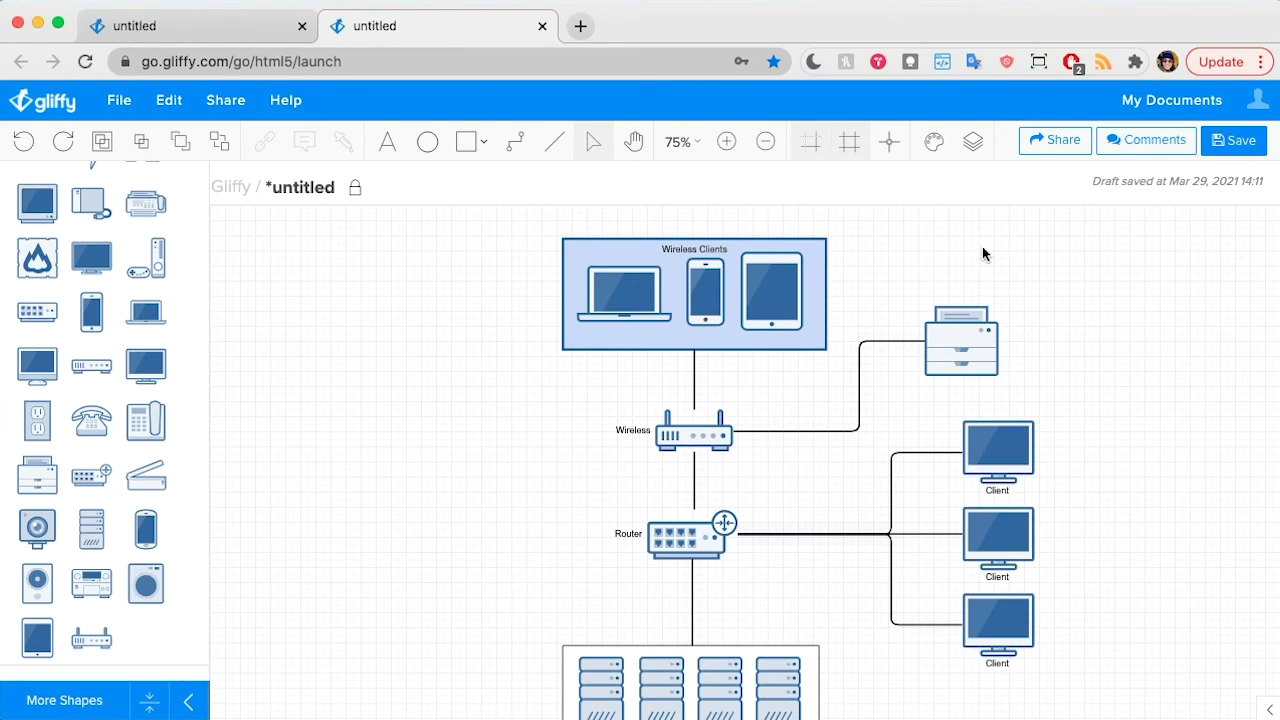
Step: Make the Wireless-to-printer connector dashed
{"action": "left_click", "coordinate": [881, 342]}
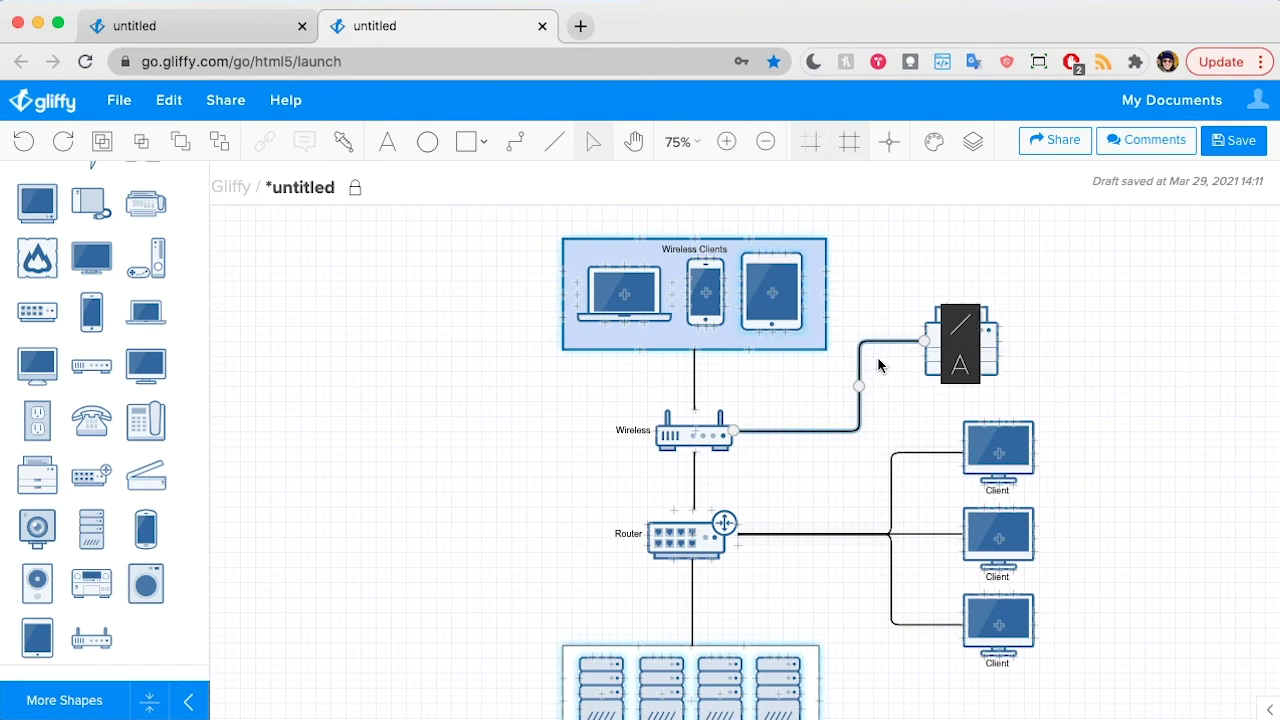
{"action": "left_click", "coordinate": [966, 328]}
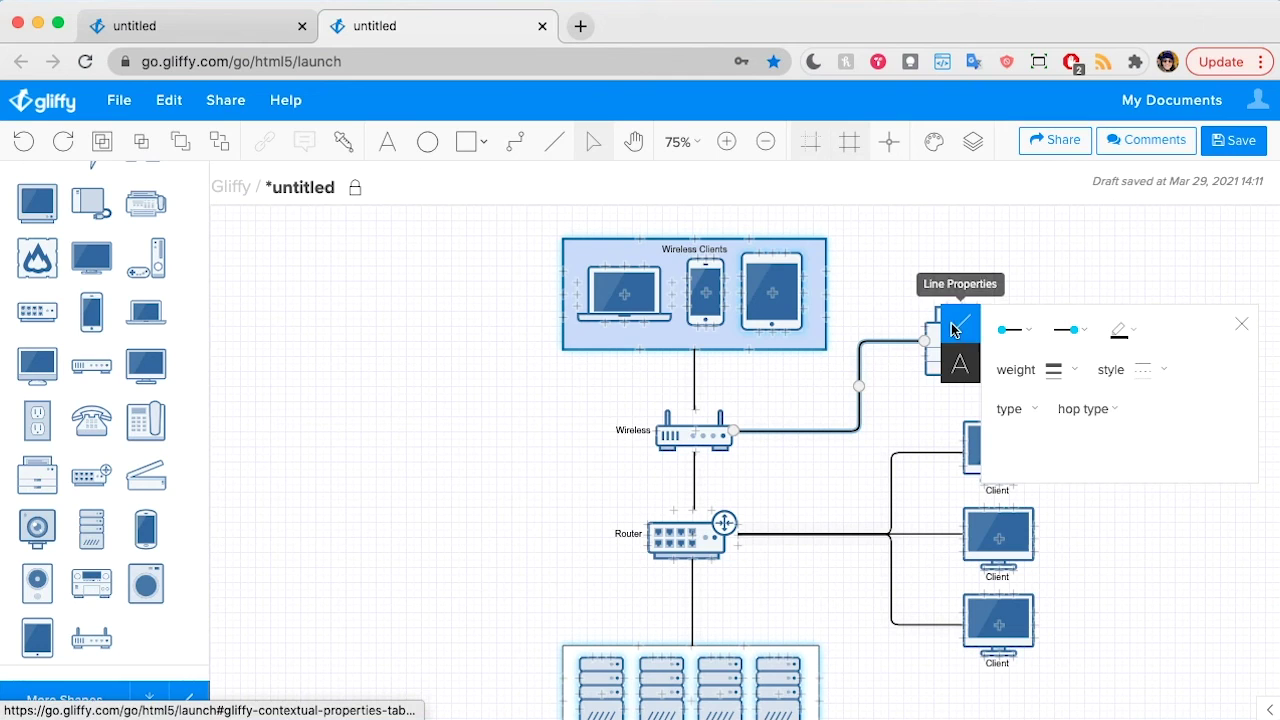
{"action": "left_click", "coordinate": [1150, 370]}
{"action": "left_click", "coordinate": [1147, 466]}
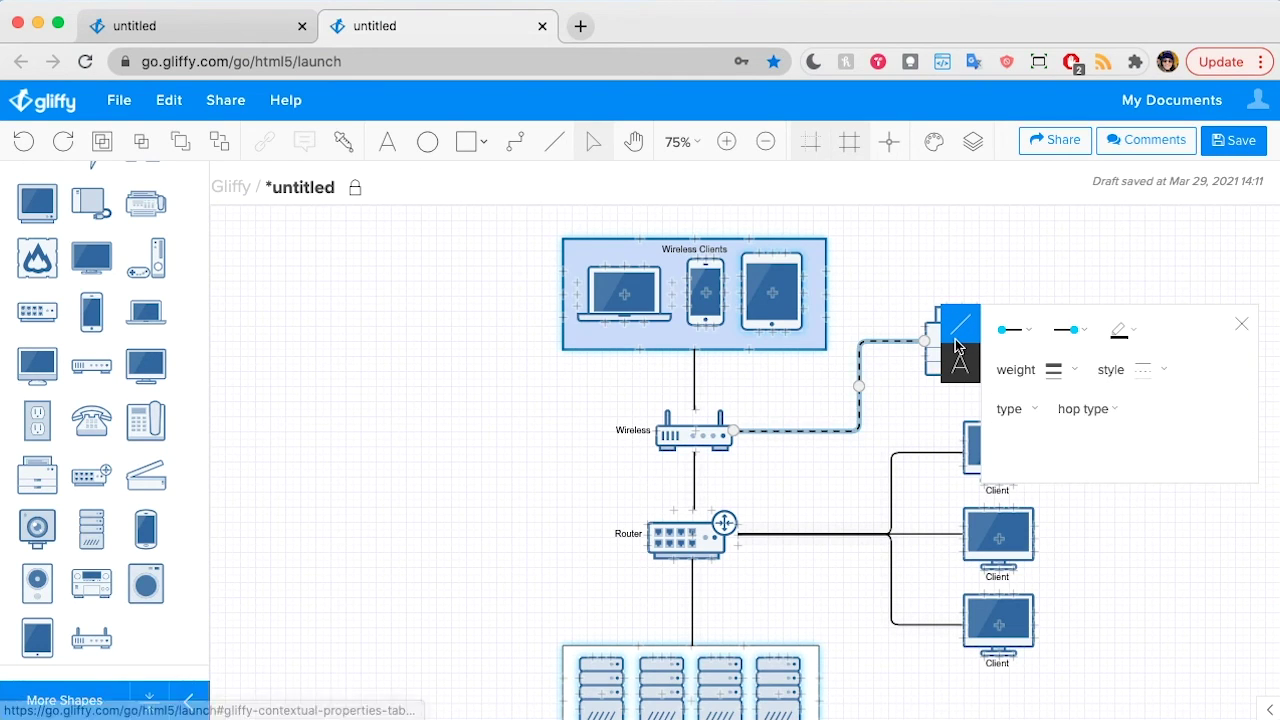
{"action": "left_click", "coordinate": [914, 266]}
Step: Make the link below Wireless Clients dashed, switching it from dotted
{"action": "left_click", "coordinate": [694, 372]}
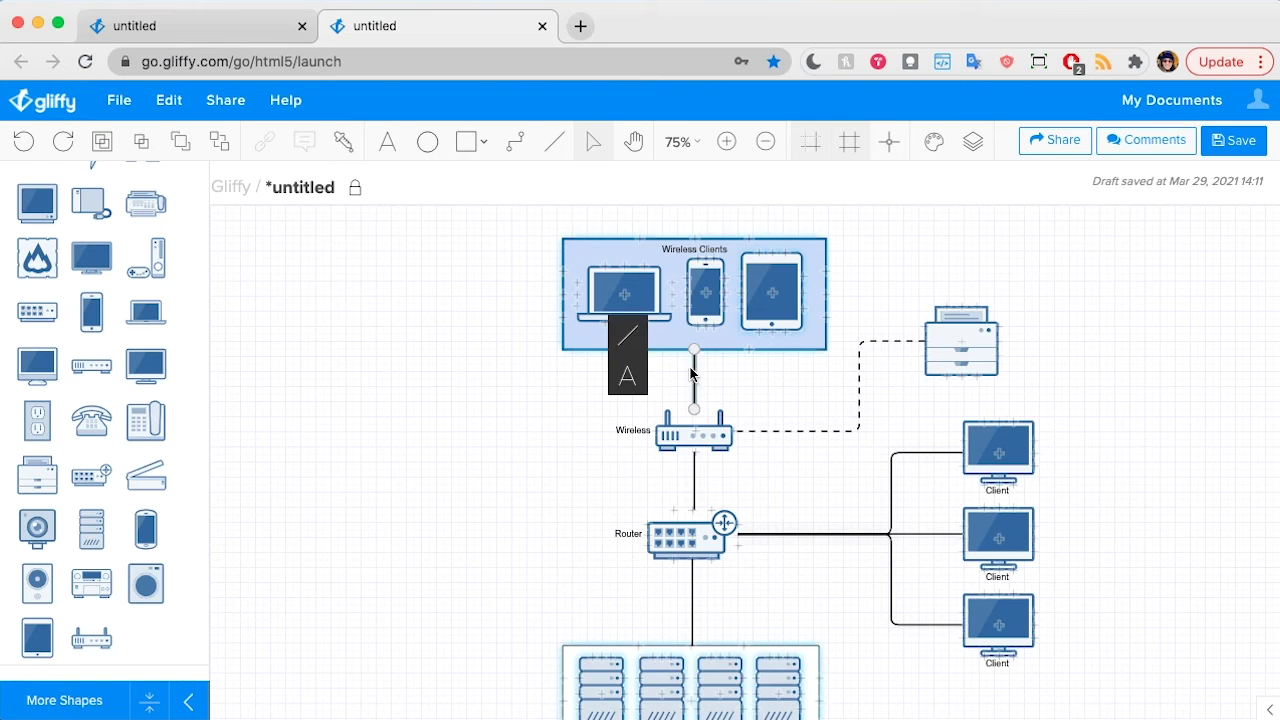
{"action": "left_click", "coordinate": [629, 343]}
{"action": "left_click", "coordinate": [530, 380]}
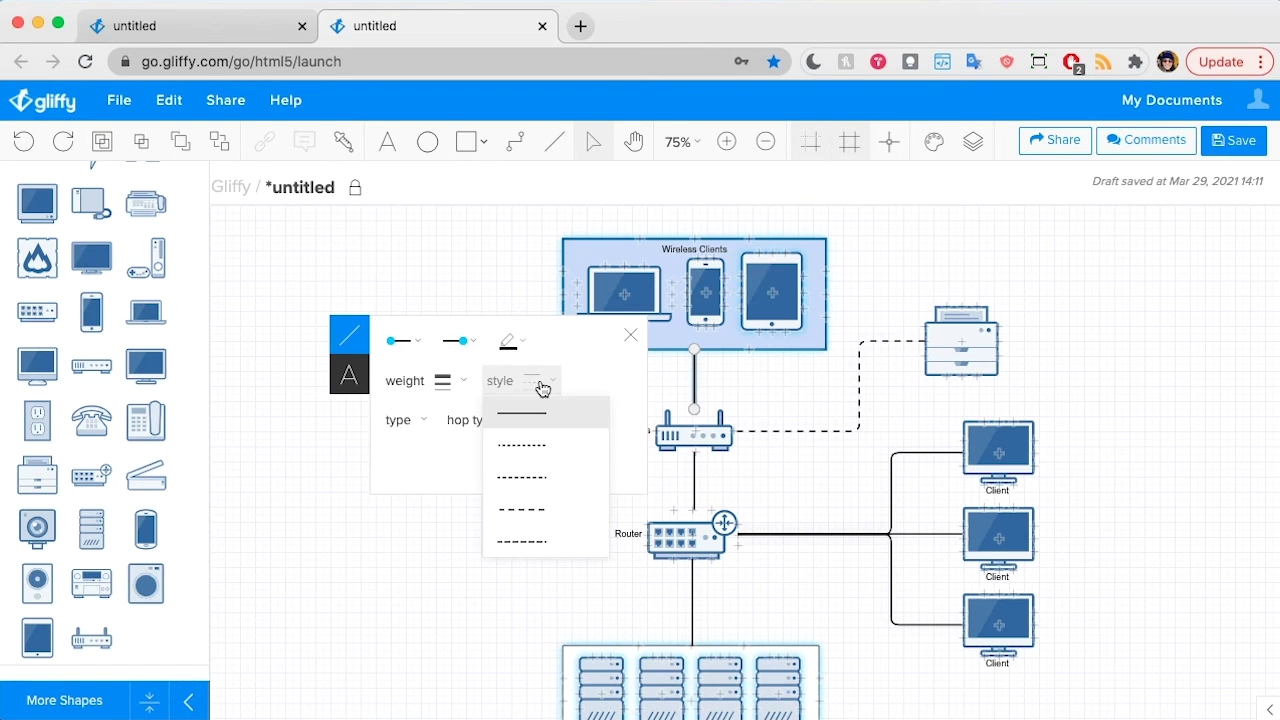
{"action": "left_click", "coordinate": [563, 447]}
{"action": "left_click", "coordinate": [697, 393]}
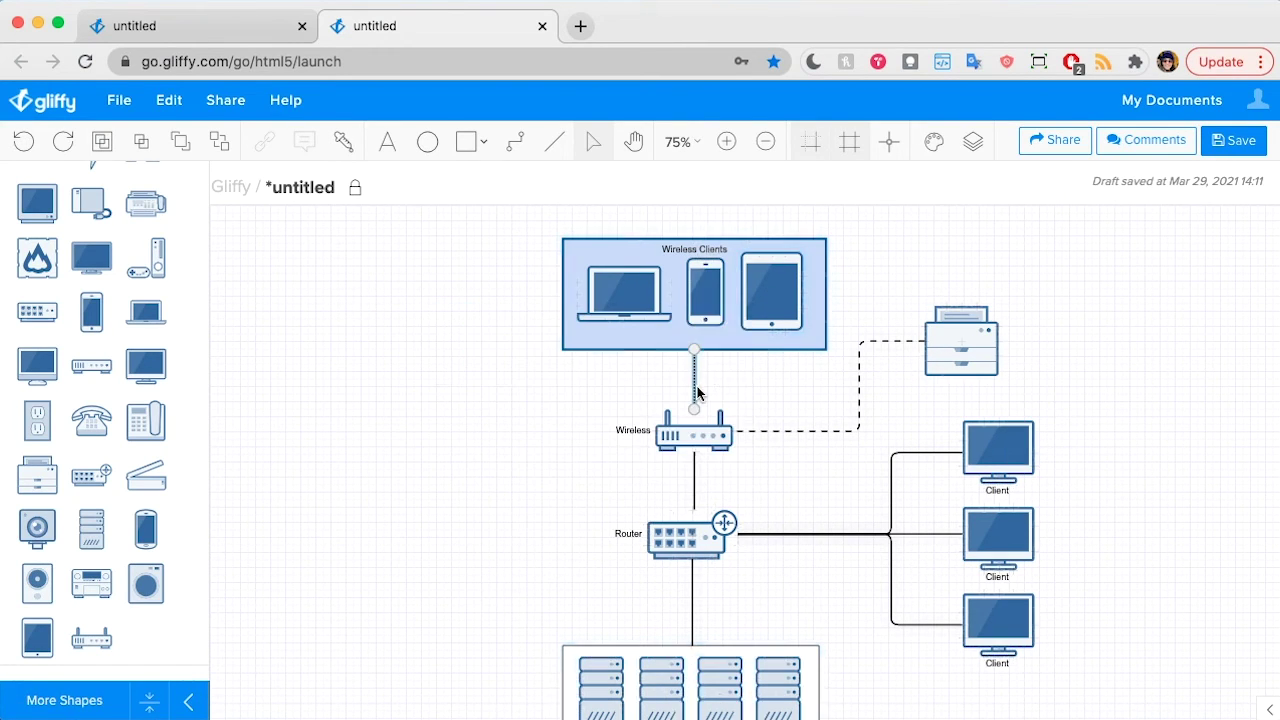
{"action": "left_click", "coordinate": [733, 325]}
{"action": "left_click", "coordinate": [905, 372]}
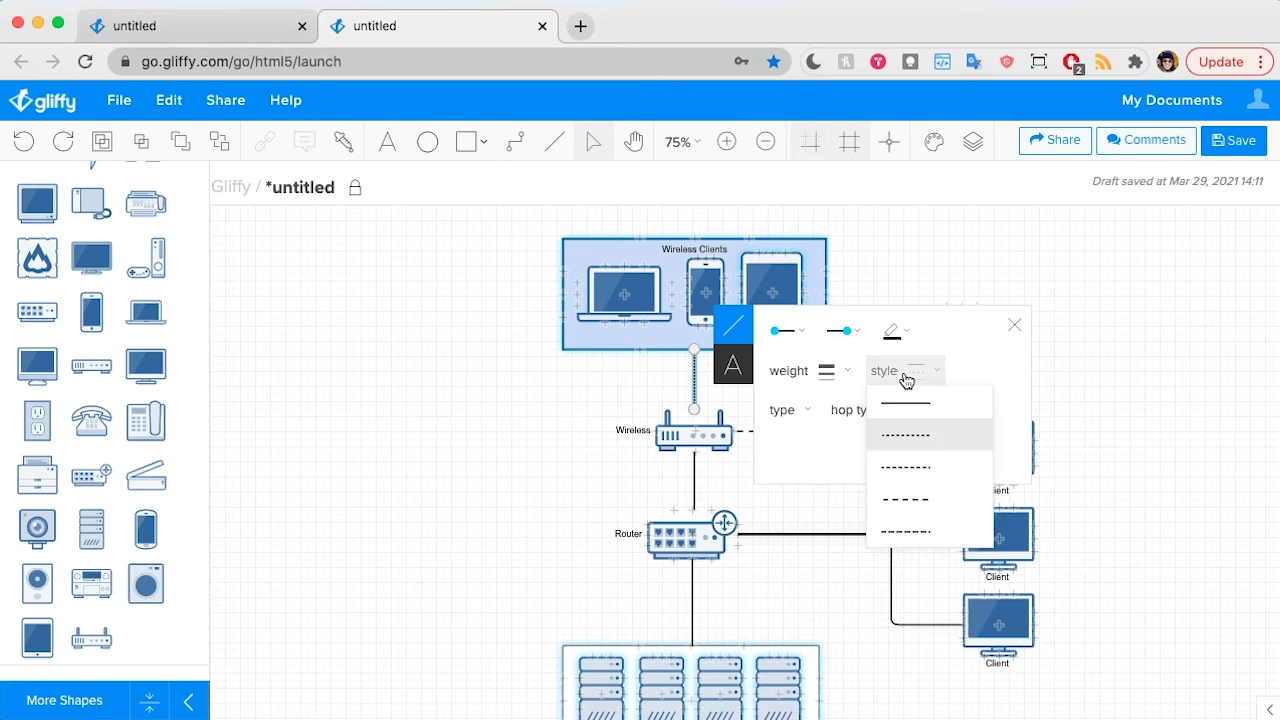
{"action": "left_click", "coordinate": [933, 468]}
{"action": "left_click", "coordinate": [525, 551]}
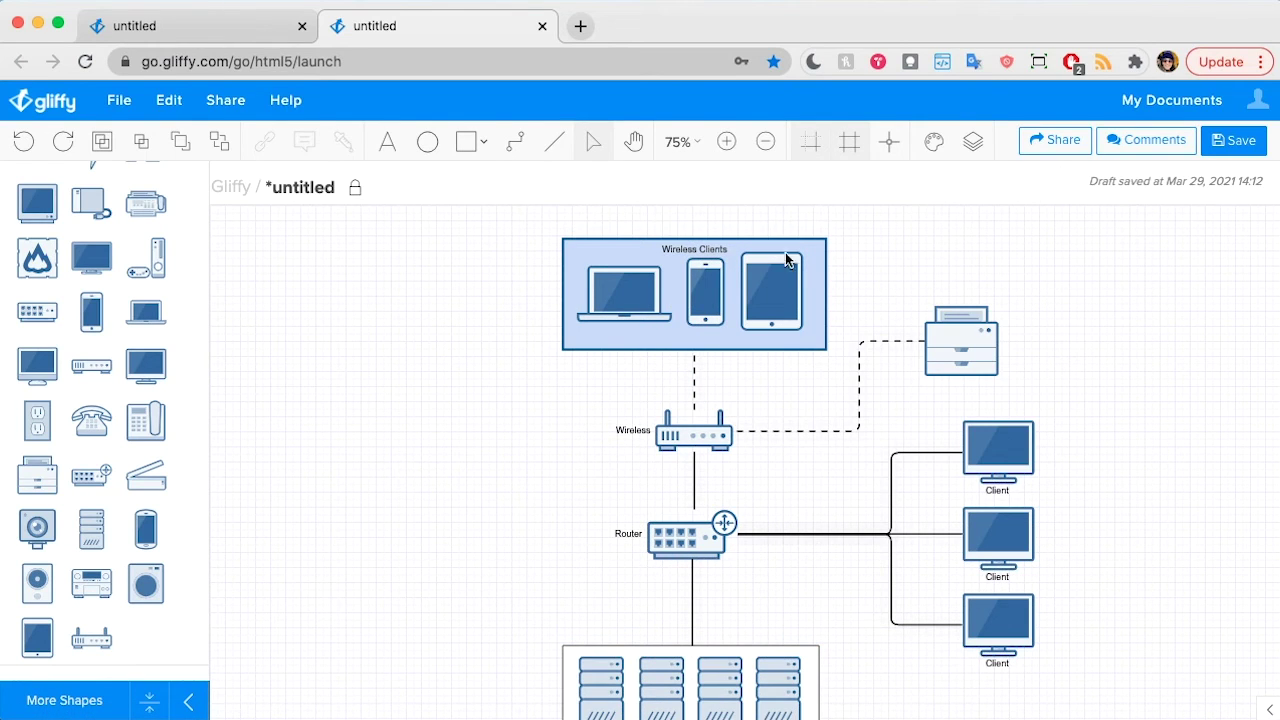
Step: Nudge Wireless Clients up slightly and apply a line colour to both dashed links
{"action": "left_click_drag", "start_coordinate": [785, 258], "coordinate": [785, 249]}
{"action": "left_click", "coordinate": [987, 271]}
{"action": "left_click", "coordinate": [898, 342]}
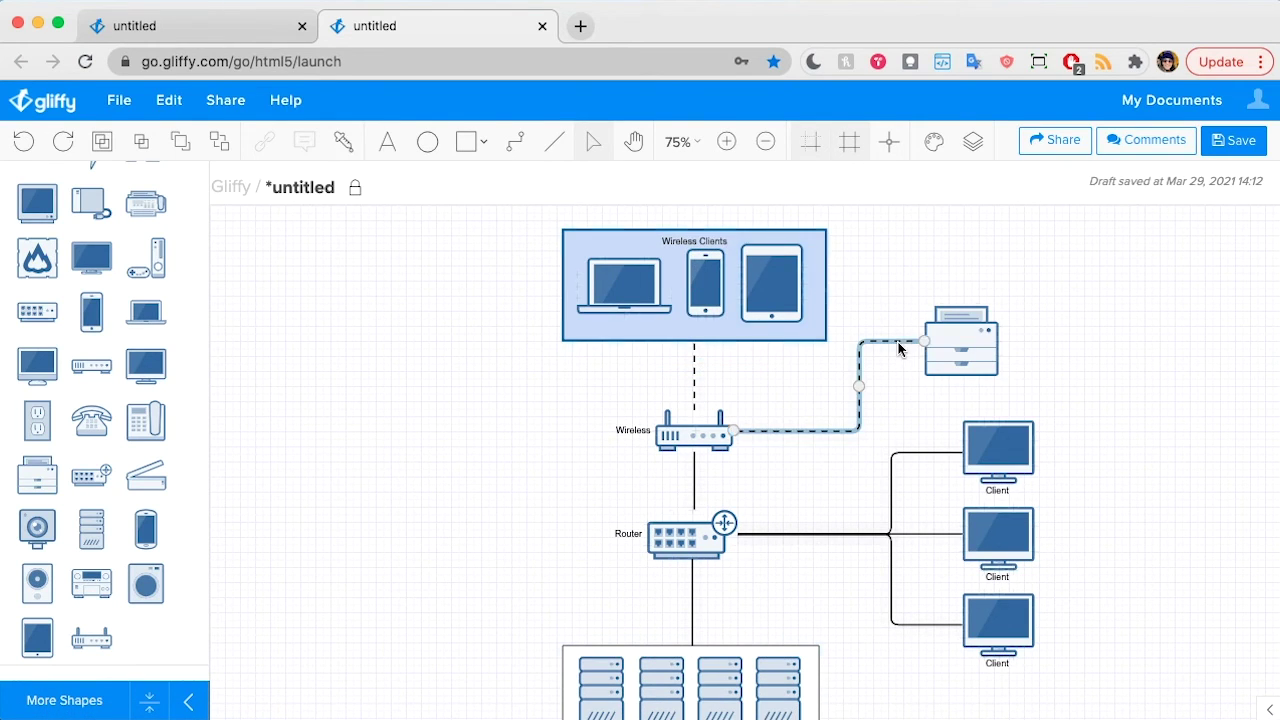
{"action": "left_click", "coordinate": [694, 378], "text": "shift"}
{"action": "left_click", "coordinate": [972, 342]}
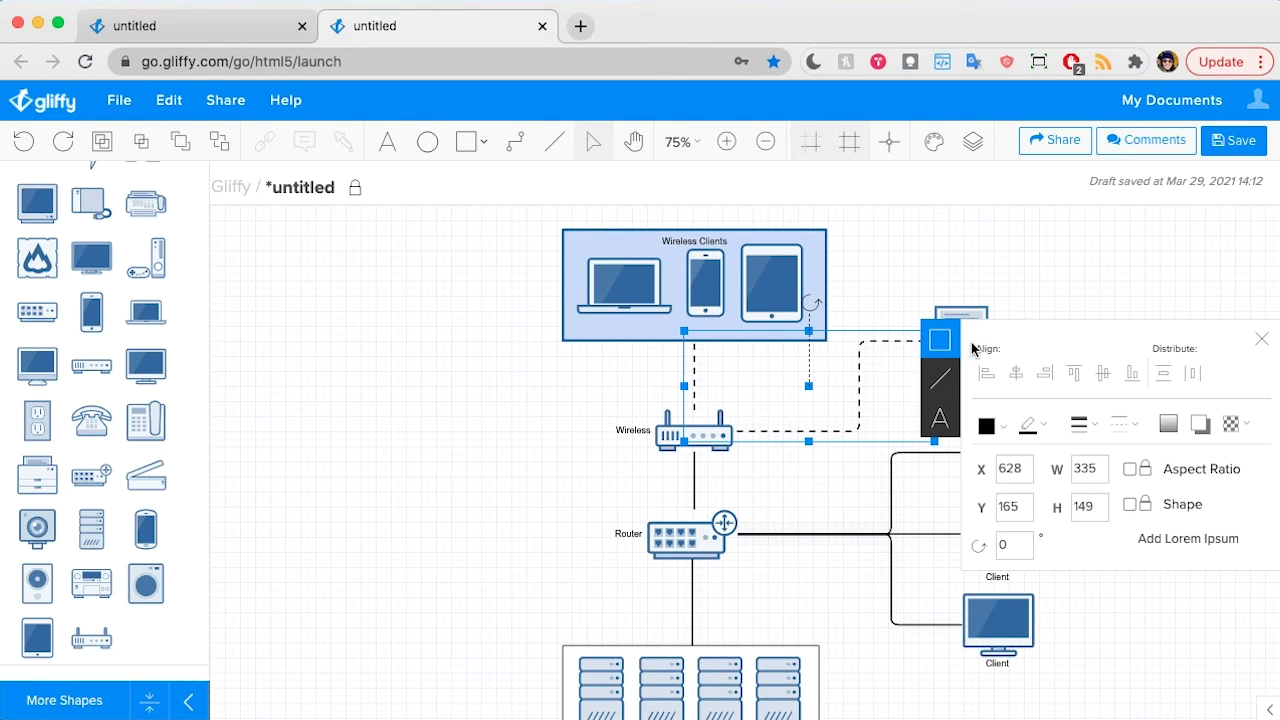
{"action": "left_click", "coordinate": [1049, 424]}
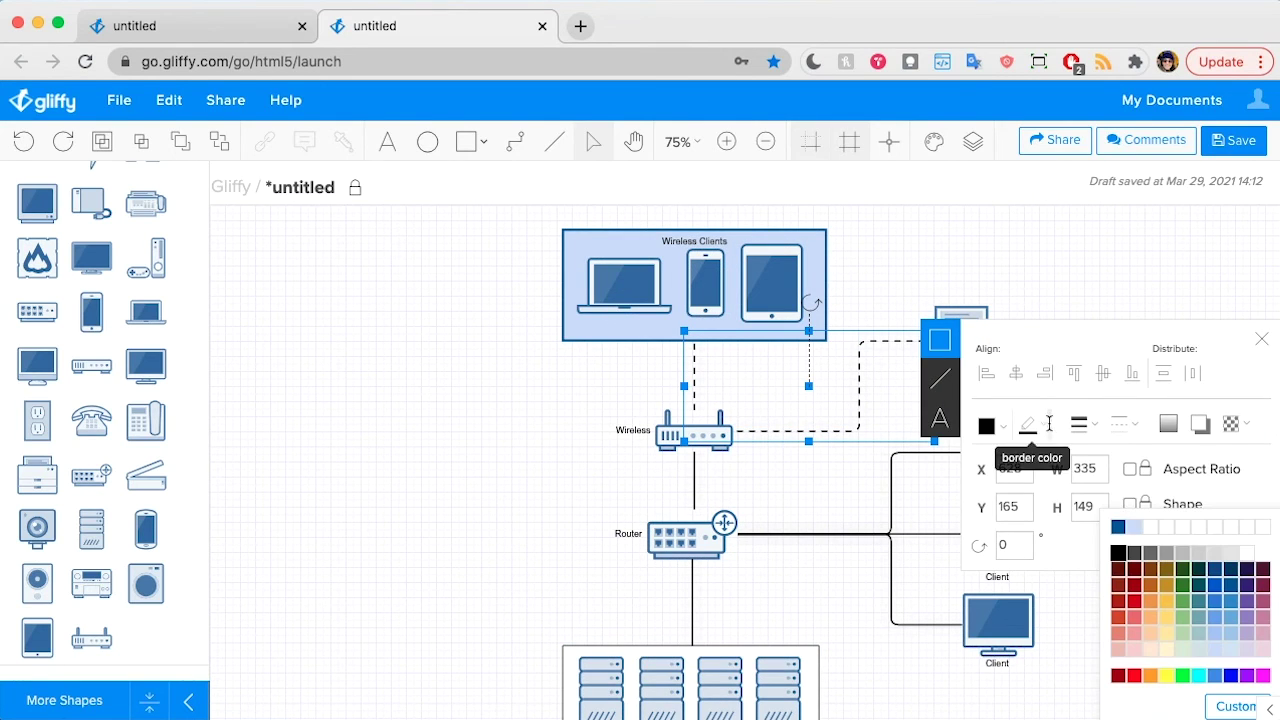
{"action": "left_click", "coordinate": [1165, 553]}
{"action": "key", "text": "Escape"}
Step: Set the printer link and the Wireless Clients link to grey
{"action": "left_click", "coordinate": [859, 400]}
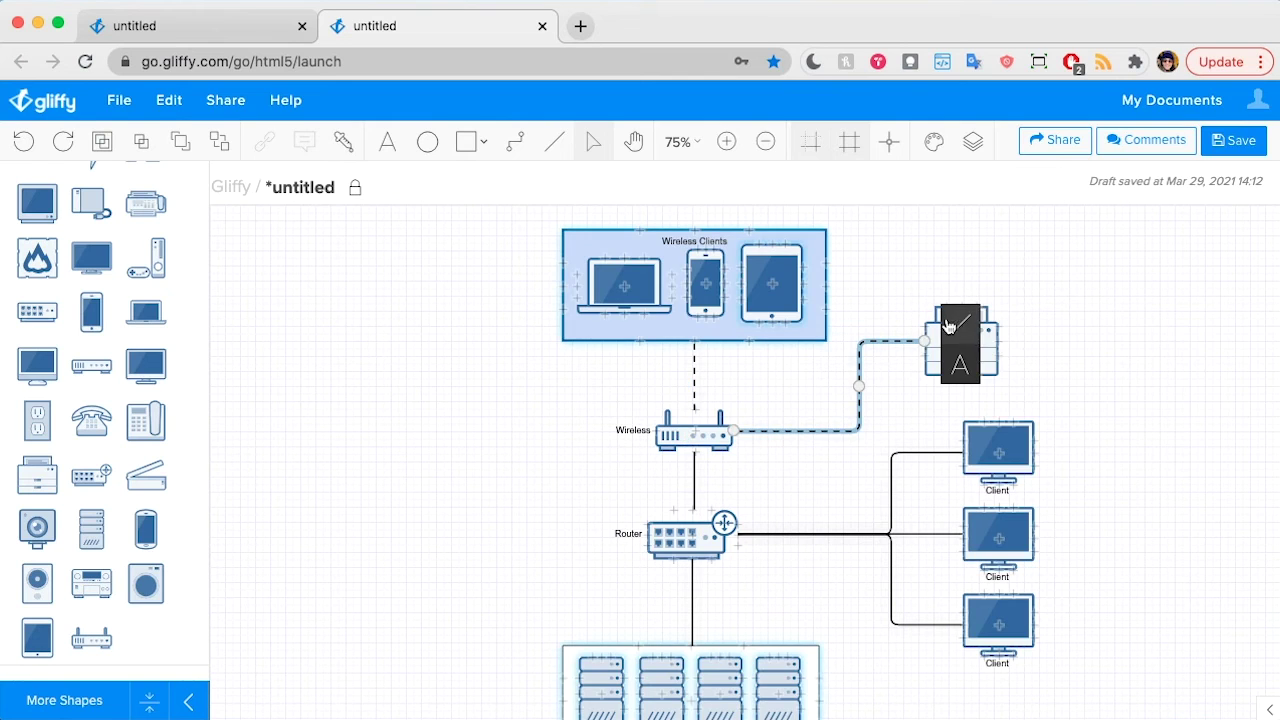
{"action": "left_click", "coordinate": [963, 320]}
{"action": "left_click", "coordinate": [1136, 331]}
{"action": "left_click", "coordinate": [1148, 447]}
{"action": "left_click", "coordinate": [727, 380]}
{"action": "left_click", "coordinate": [694, 385]}
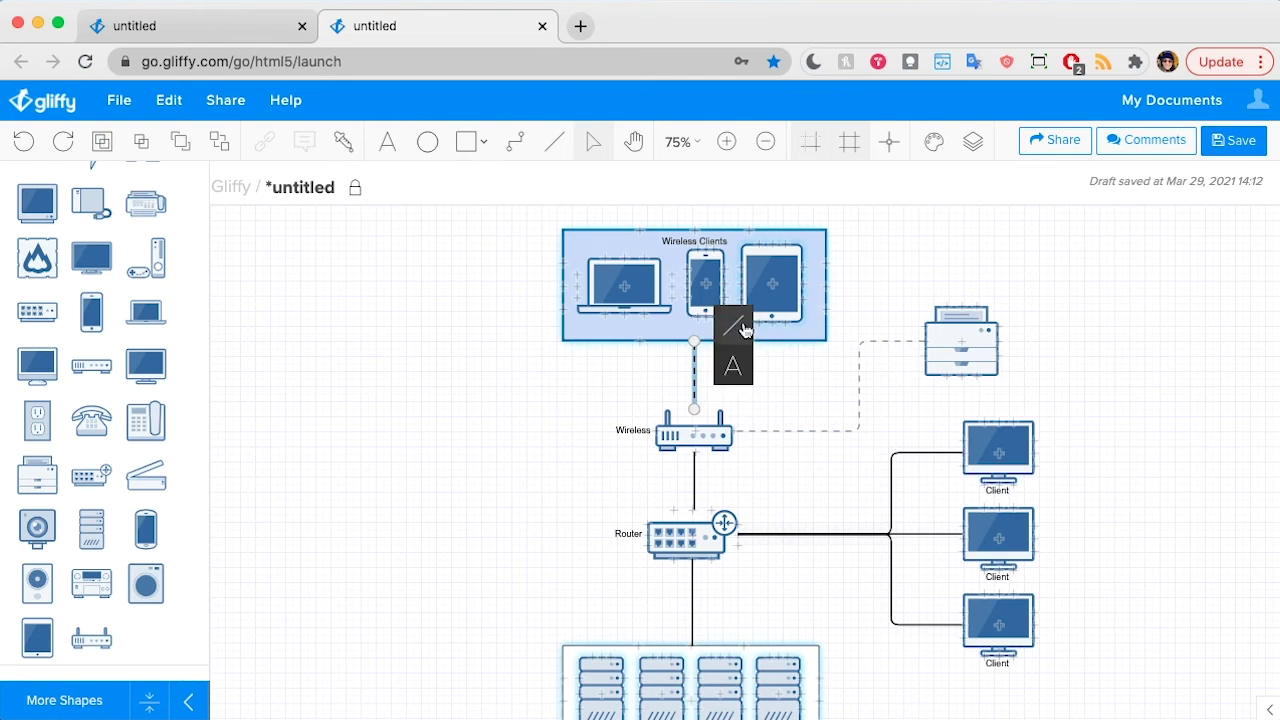
{"action": "left_click", "coordinate": [729, 322]}
{"action": "left_click", "coordinate": [903, 334]}
{"action": "left_click", "coordinate": [1137, 451]}
Step: Place an enlarged cloud shape to the left of the routers
{"action": "key", "text": "Escape"}
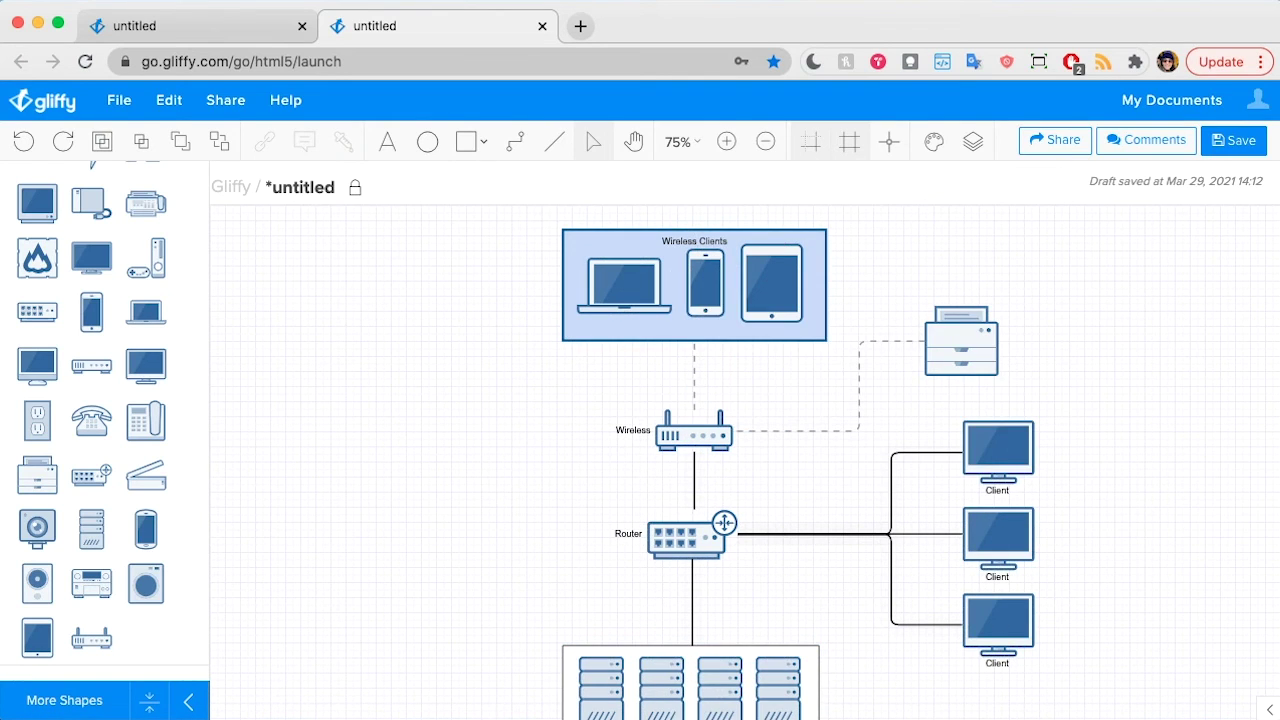
{"action": "scroll", "coordinate": [130, 418], "scroll_direction": "up", "scroll_amount": 5}
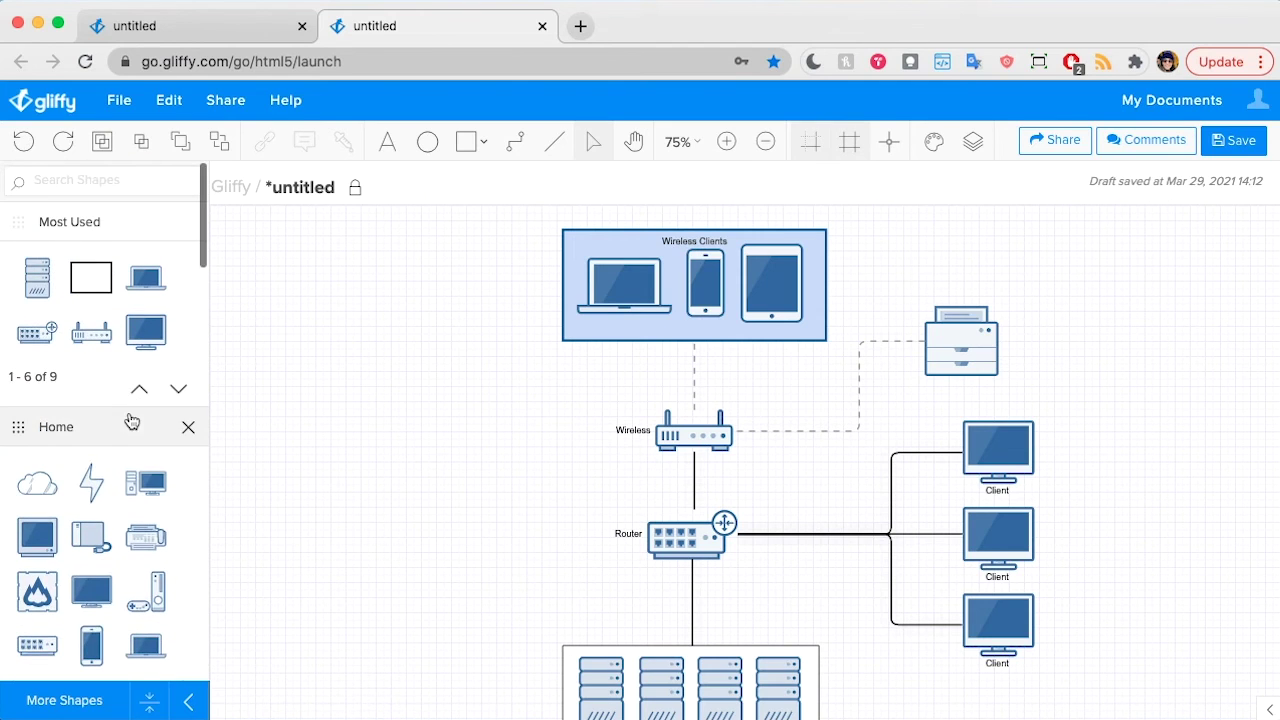
{"action": "left_click_drag", "start_coordinate": [28, 495], "coordinate": [336, 369]}
{"action": "left_click_drag", "start_coordinate": [421, 420], "coordinate": [465, 446]}
{"action": "left_click", "coordinate": [480, 513]}
{"action": "mouse_move", "coordinate": [405, 408]}
{"action": "left_mouse_down"}
{"action": "mouse_move", "coordinate": [354, 400]}
{"action": "mouse_move", "coordinate": [415, 410]}
{"action": "left_mouse_up"}
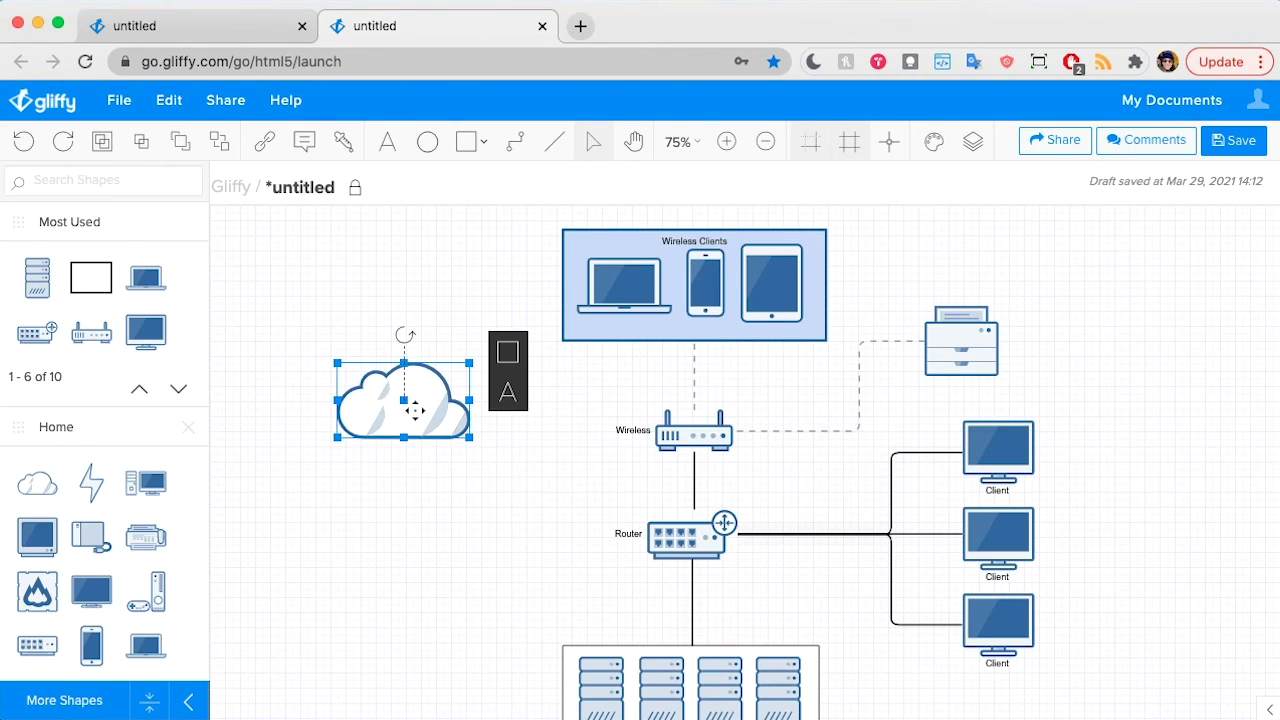
{"action": "left_click", "coordinate": [410, 564]}
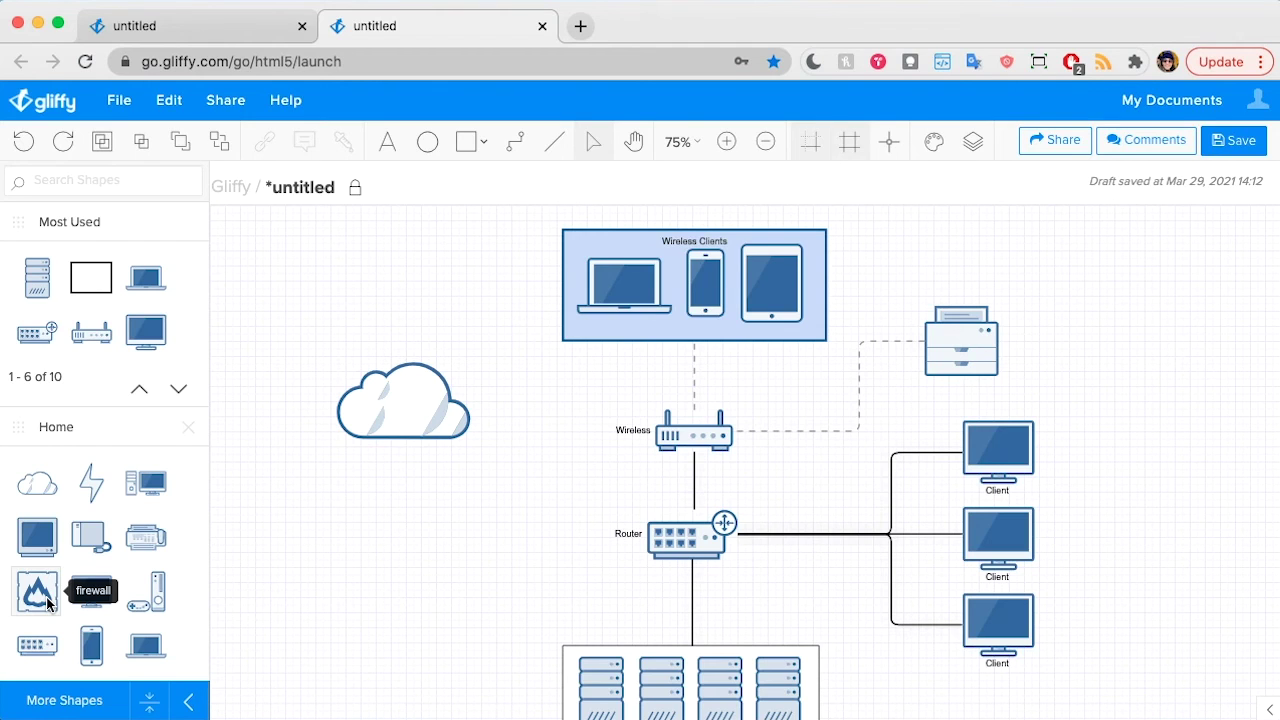
Step: Search shapes for 'firewall', place one below the cloud, and fill it red
{"action": "left_click", "coordinate": [70, 183]}
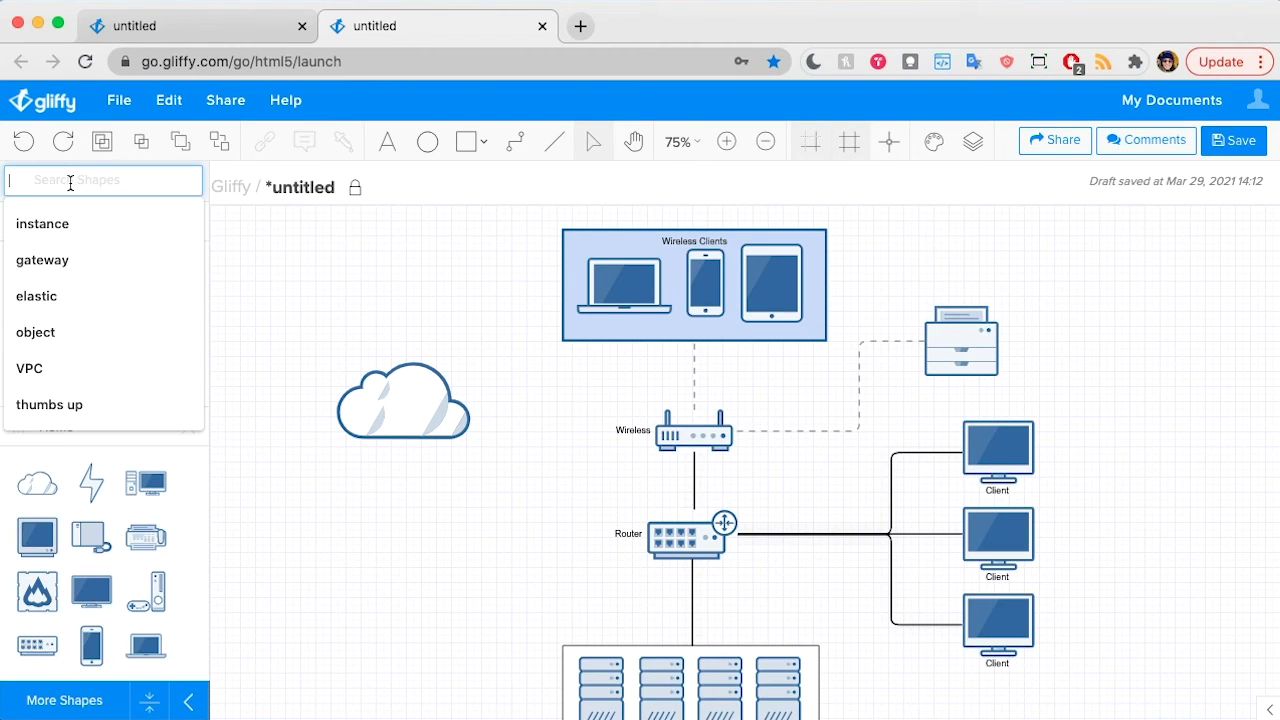
{"action": "type", "text": "fire"}
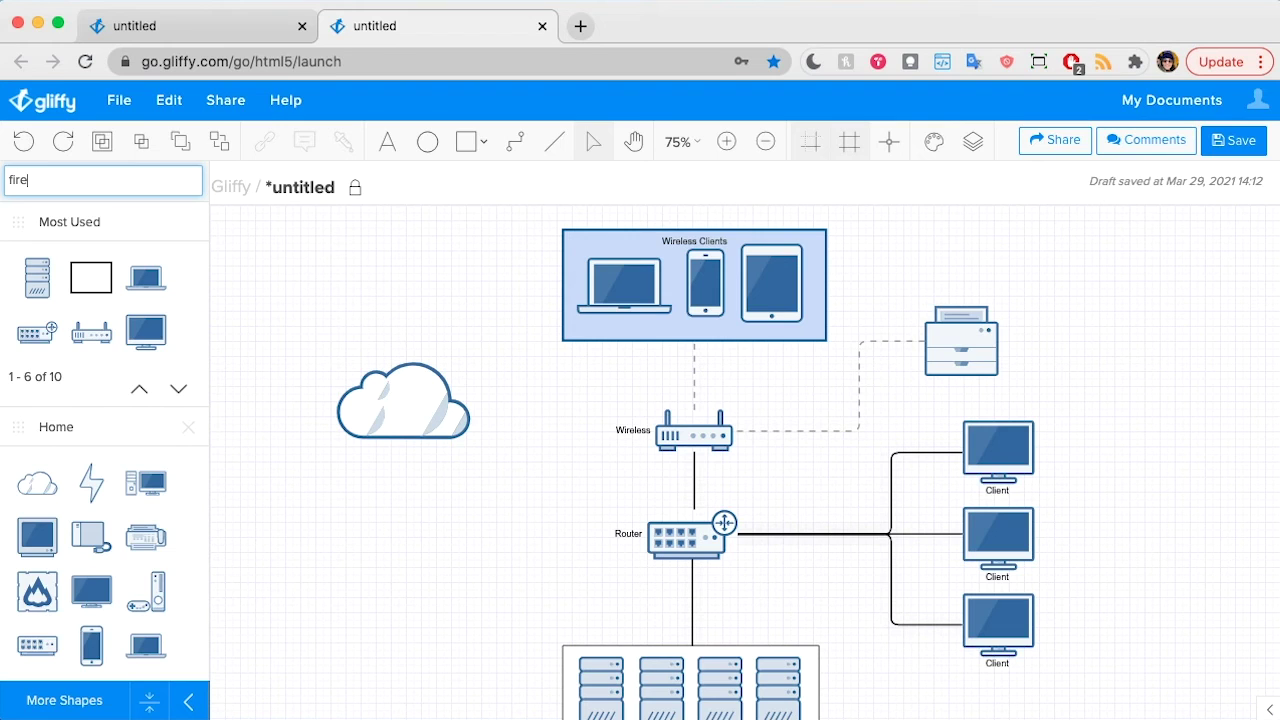
{"action": "type", "text": "wall"}
{"action": "key", "text": "Return"}
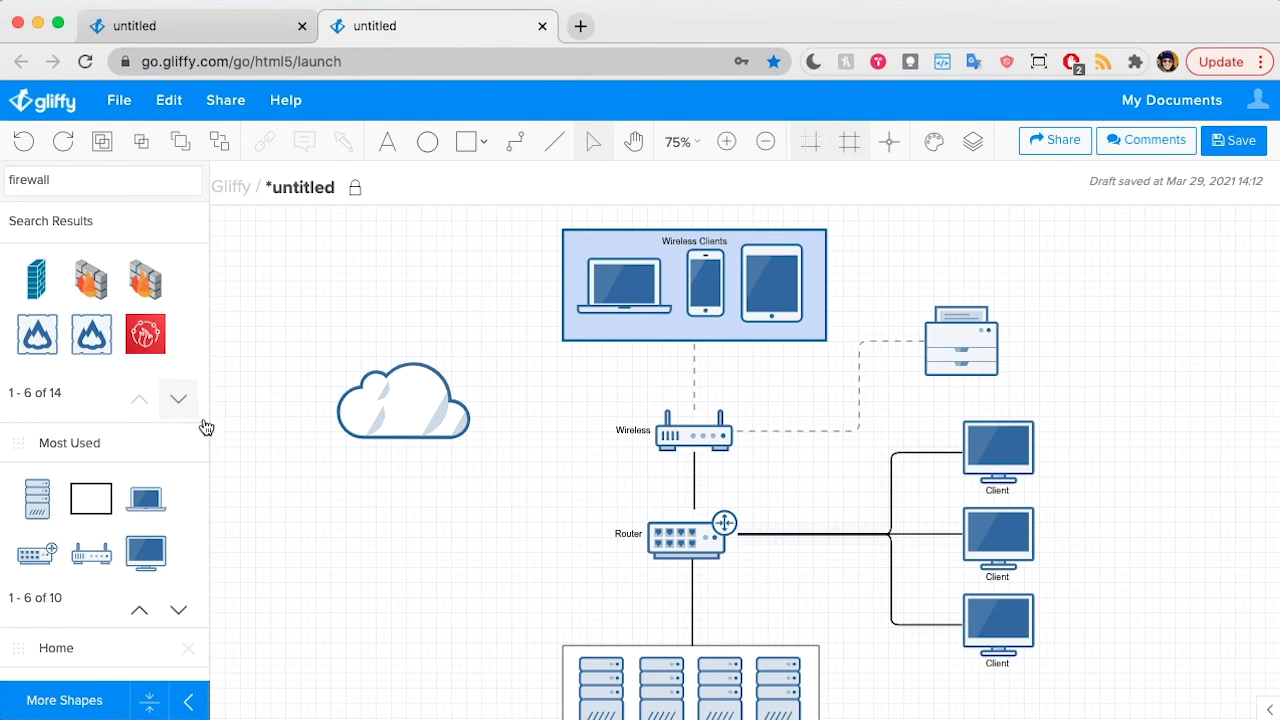
{"action": "left_click", "coordinate": [180, 402]}
{"action": "left_click", "coordinate": [139, 400]}
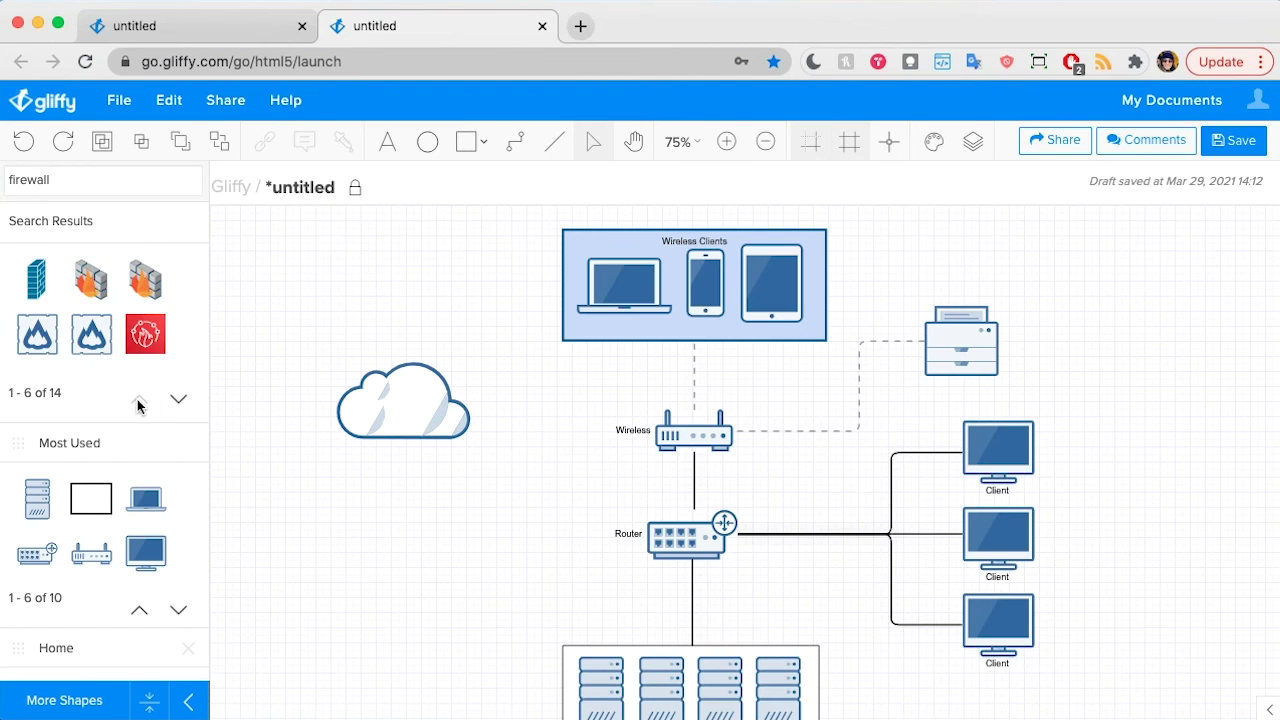
{"action": "left_click_drag", "start_coordinate": [29, 339], "coordinate": [366, 494]}
{"action": "left_click", "coordinate": [480, 484]}
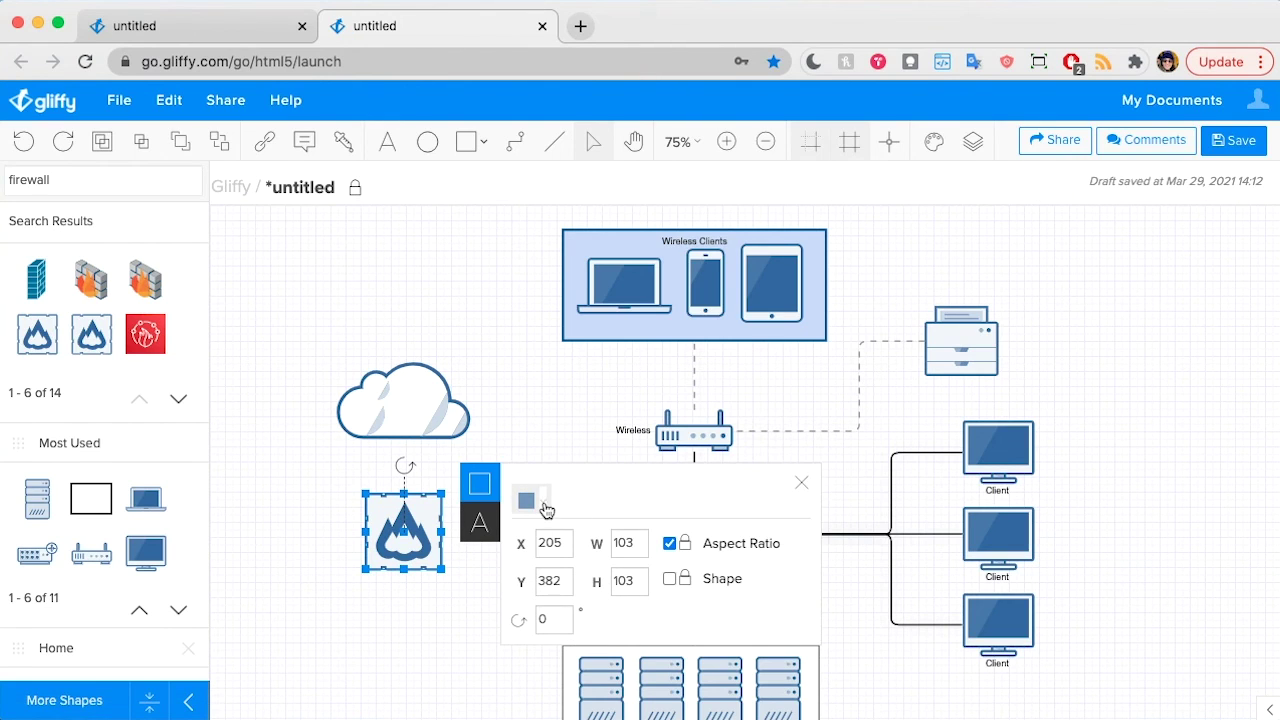
{"action": "left_click", "coordinate": [545, 505]}
{"action": "left_click", "coordinate": [738, 428]}
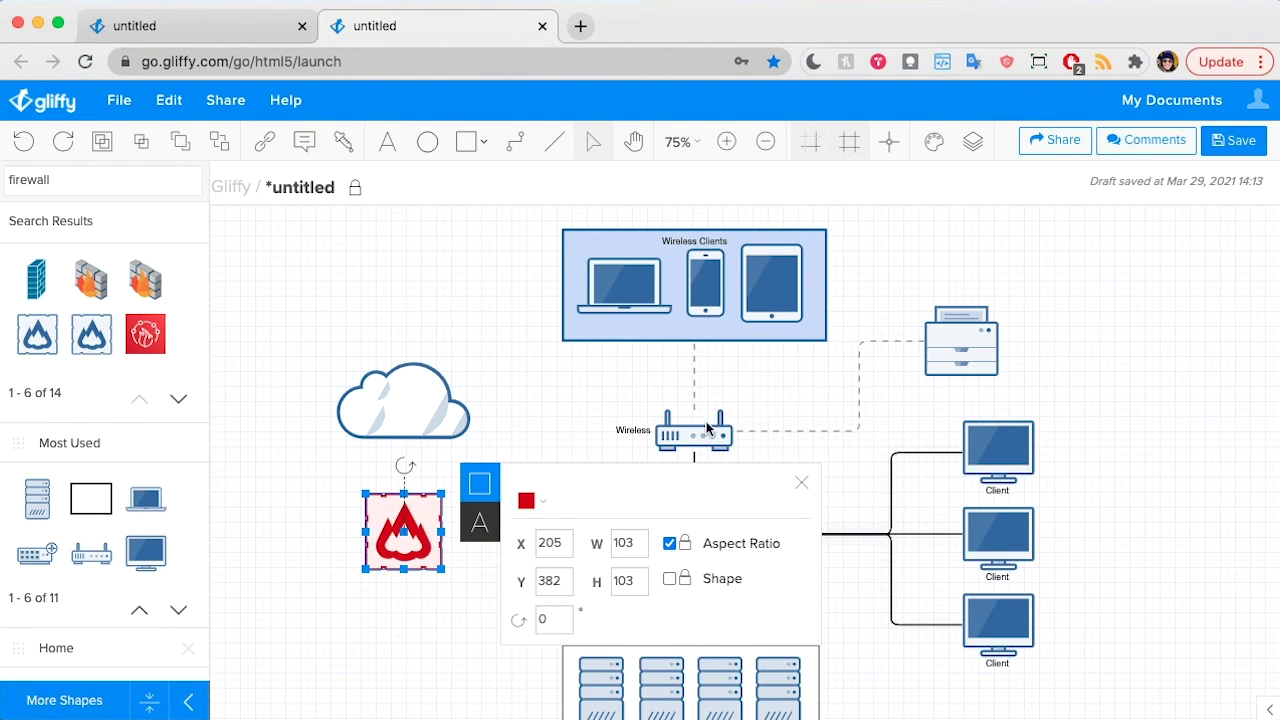
{"action": "left_click", "coordinate": [402, 280]}
{"action": "left_click", "coordinate": [515, 141]}
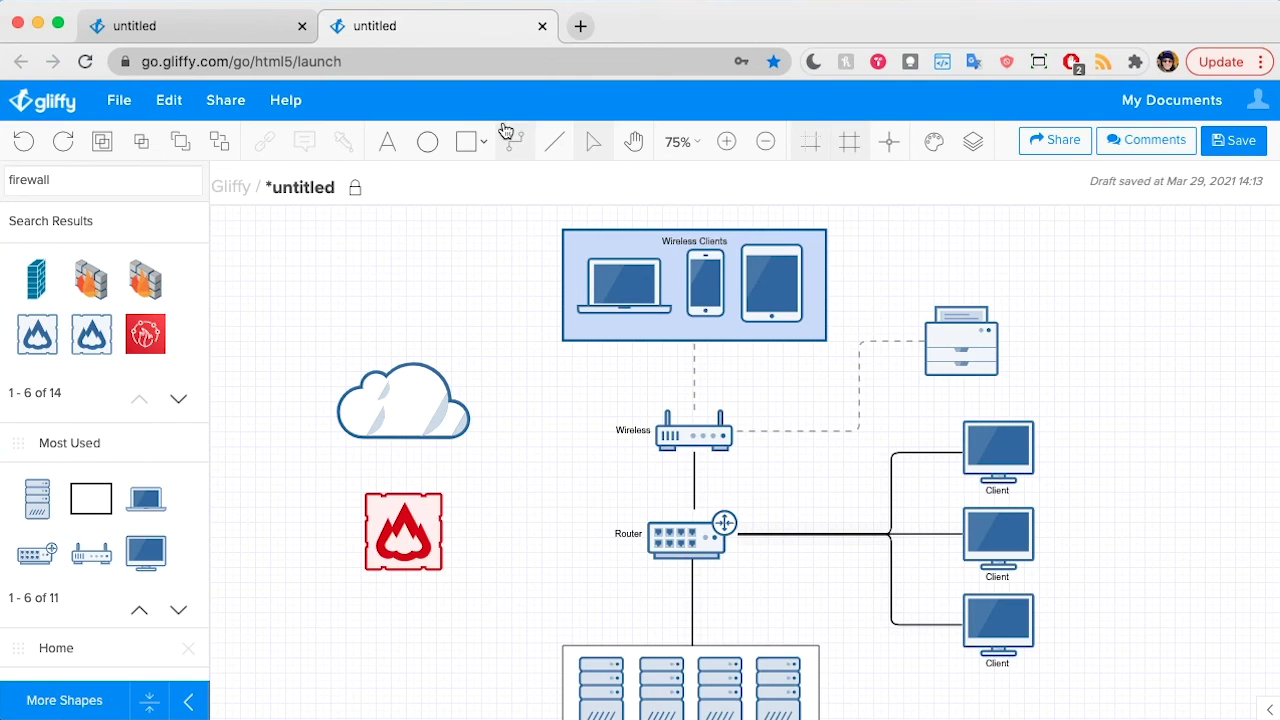
Step: Connect the Router to the firewall with a solid black line
{"action": "left_click_drag", "start_coordinate": [676, 538], "coordinate": [442, 532]}
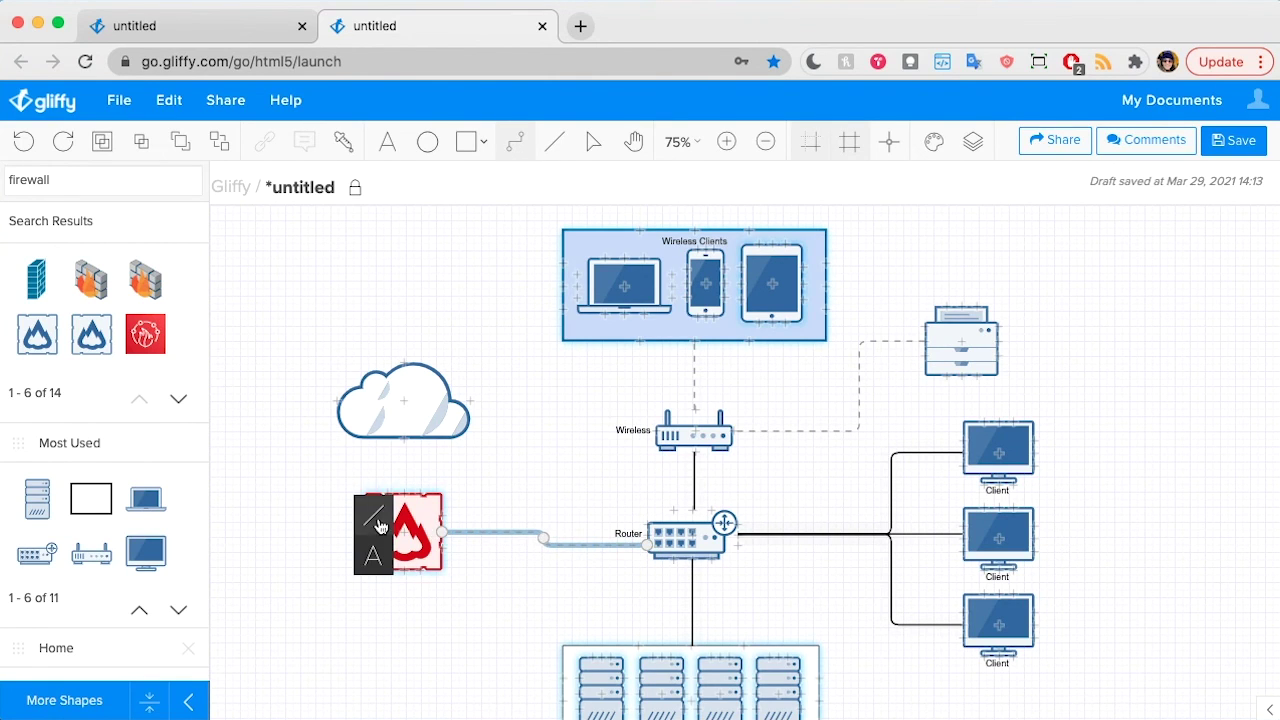
{"action": "left_click", "coordinate": [260, 521]}
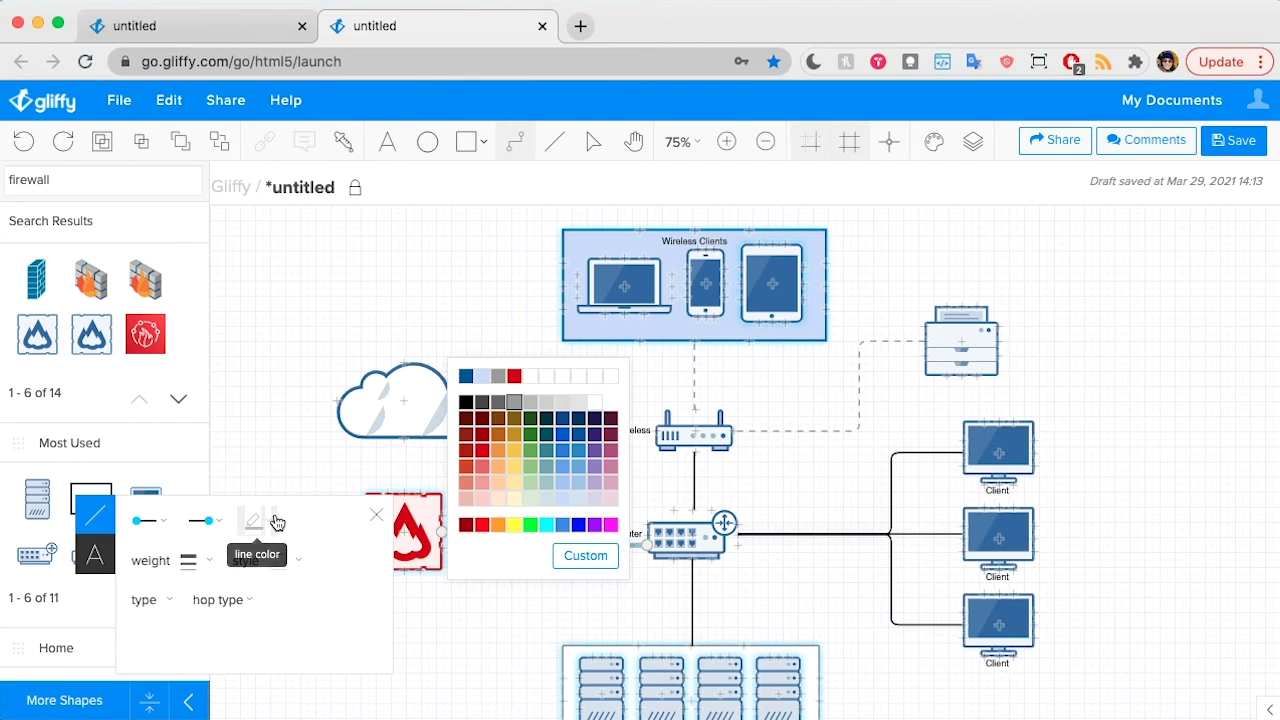
{"action": "left_click", "coordinate": [467, 416]}
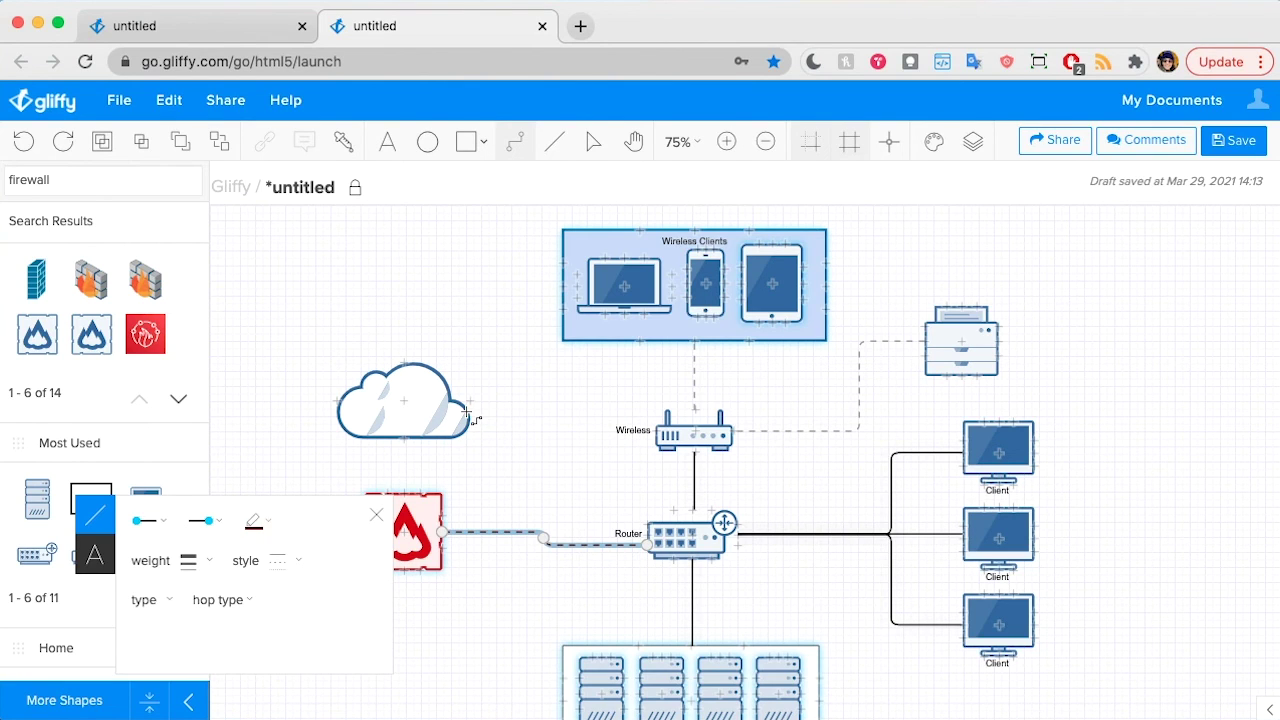
{"action": "left_click", "coordinate": [260, 522]}
{"action": "left_click", "coordinate": [466, 407]}
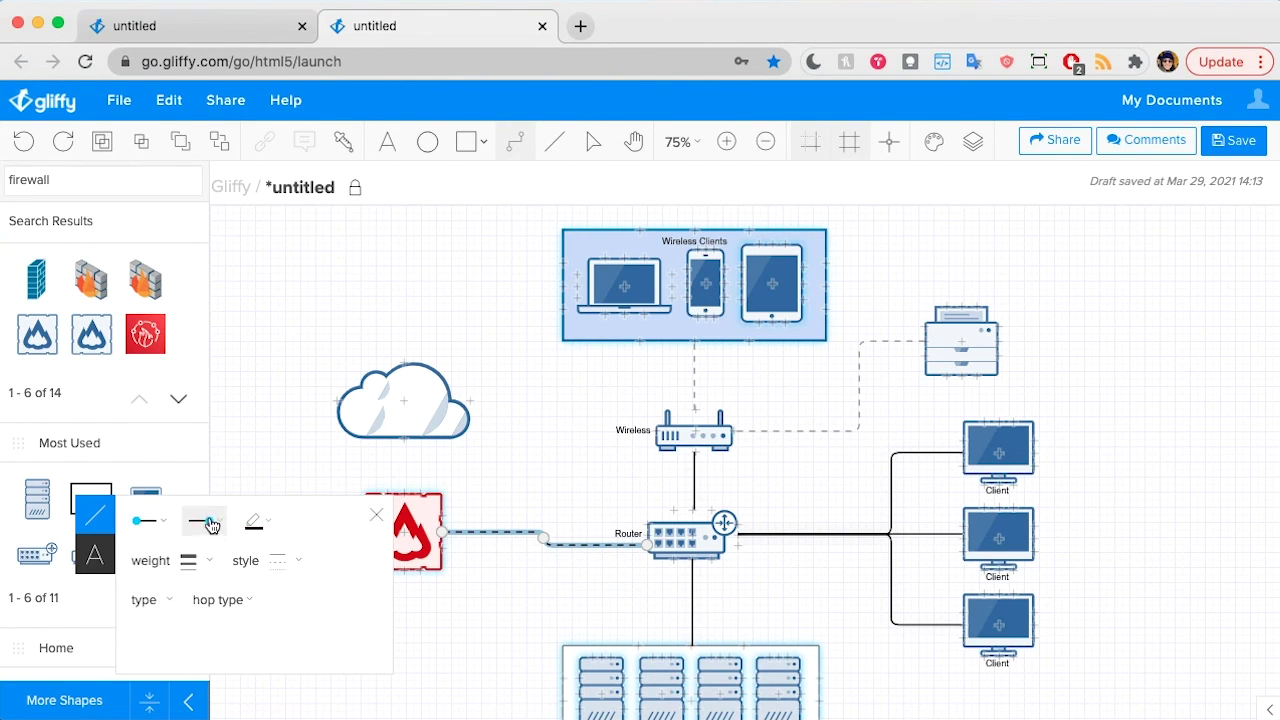
{"action": "left_click", "coordinate": [300, 562]}
{"action": "left_click", "coordinate": [303, 390]}
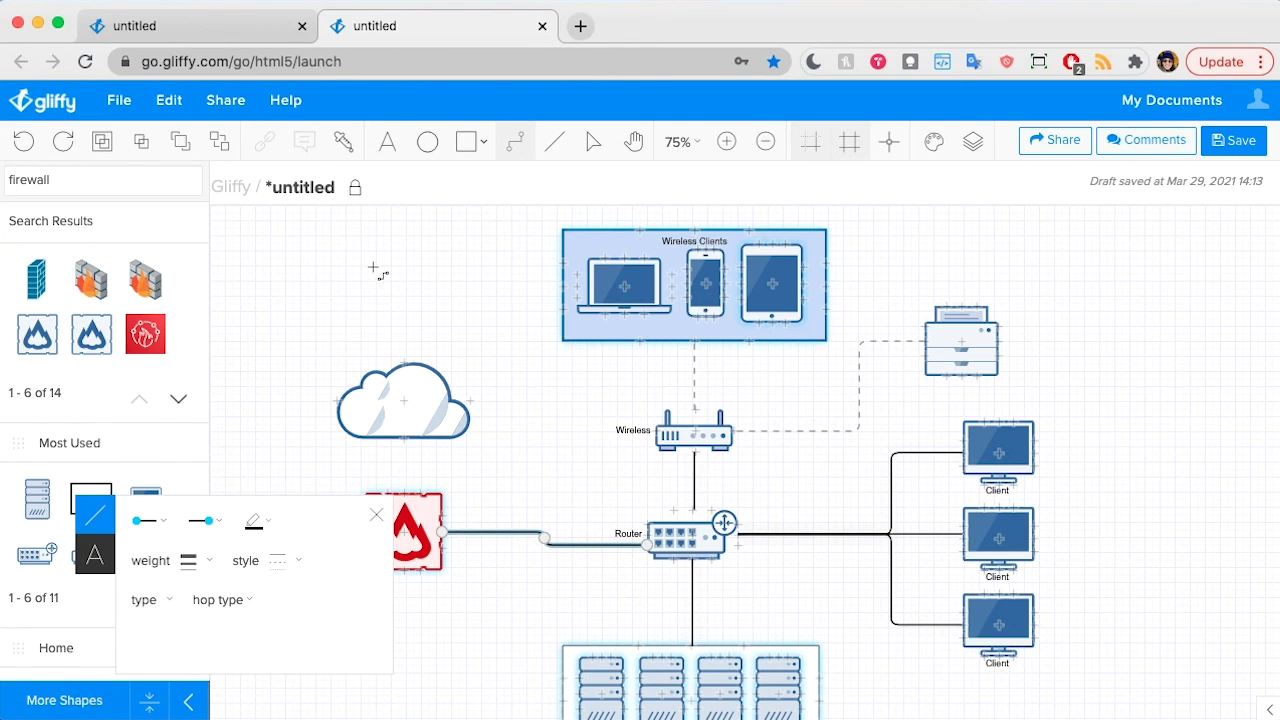
{"action": "left_click", "coordinate": [554, 141]}
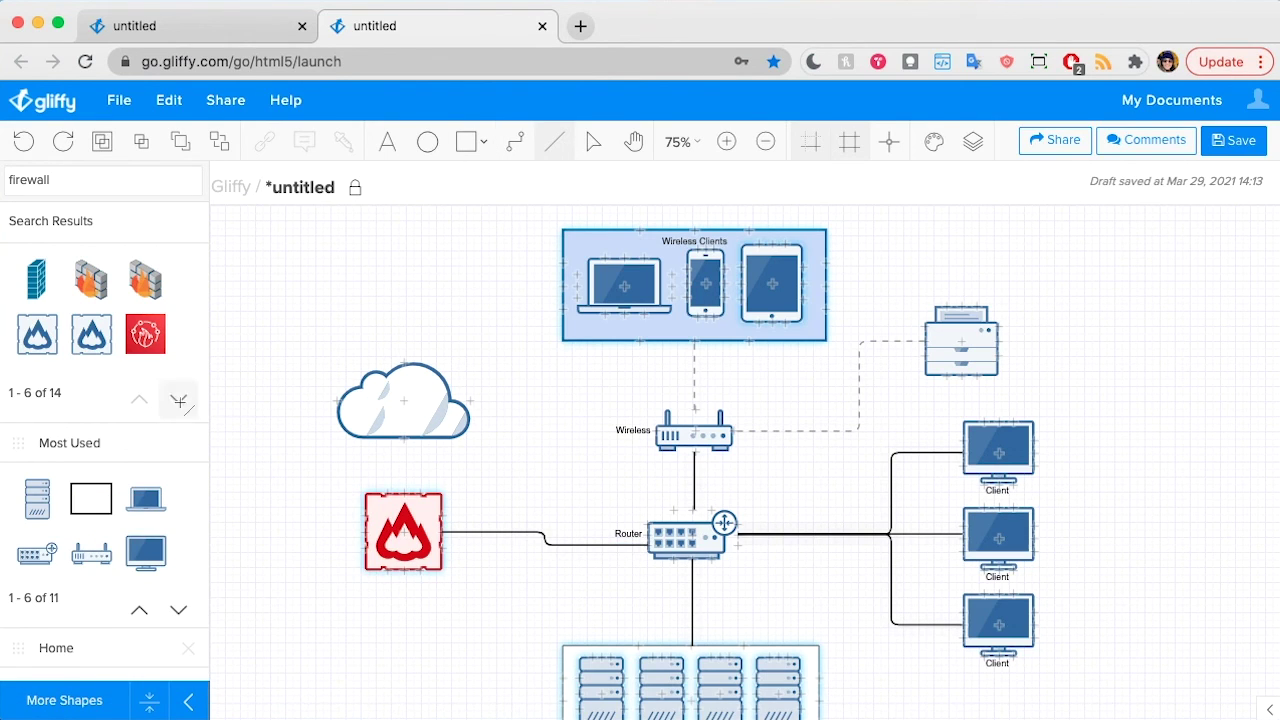
Step: Connect the top of the firewall up to the cloud
{"action": "left_click", "coordinate": [515, 141]}
{"action": "left_click_drag", "start_coordinate": [398, 490], "coordinate": [403, 437]}
{"action": "left_click", "coordinate": [593, 141]}
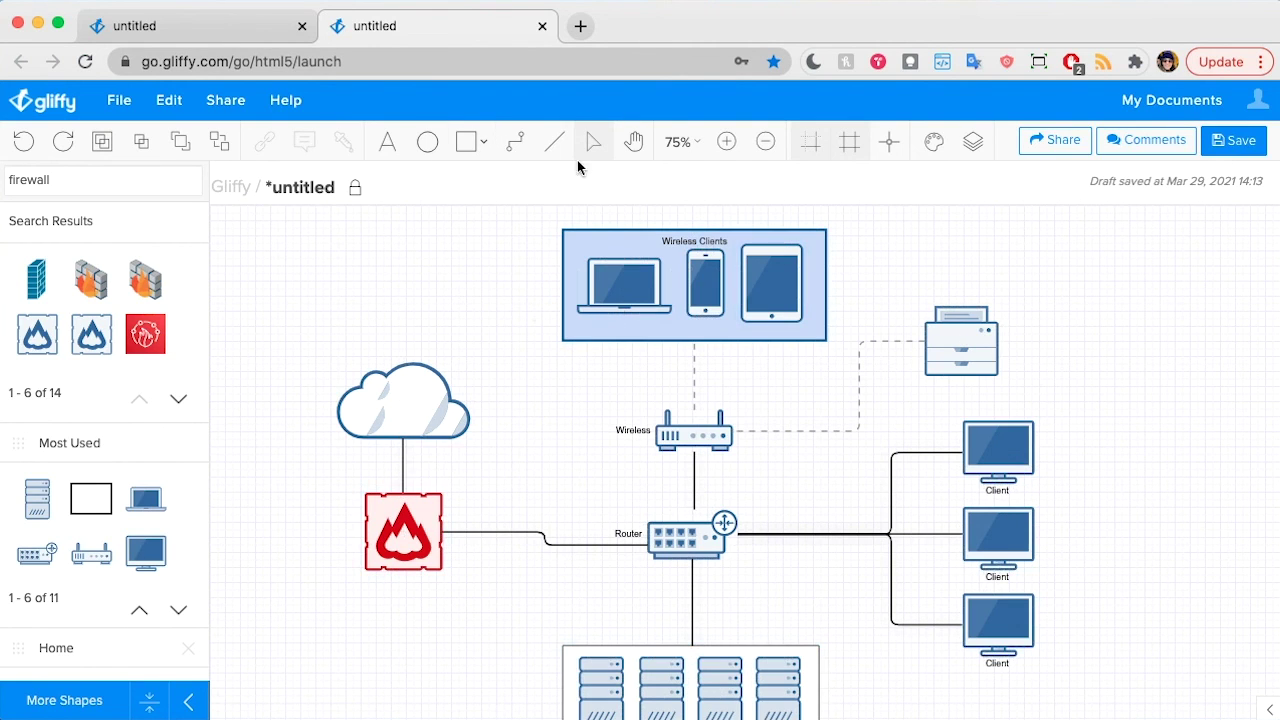
{"action": "scroll", "coordinate": [580, 492], "scroll_direction": "down", "scroll_amount": 1}
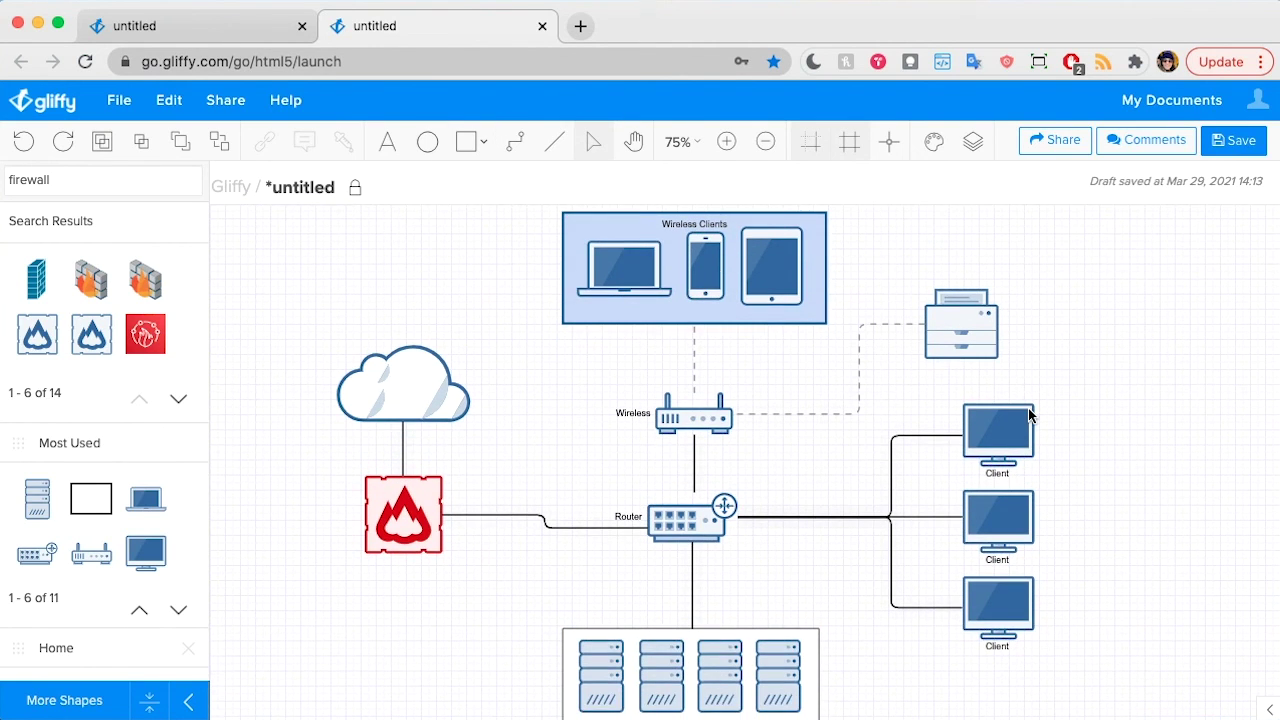